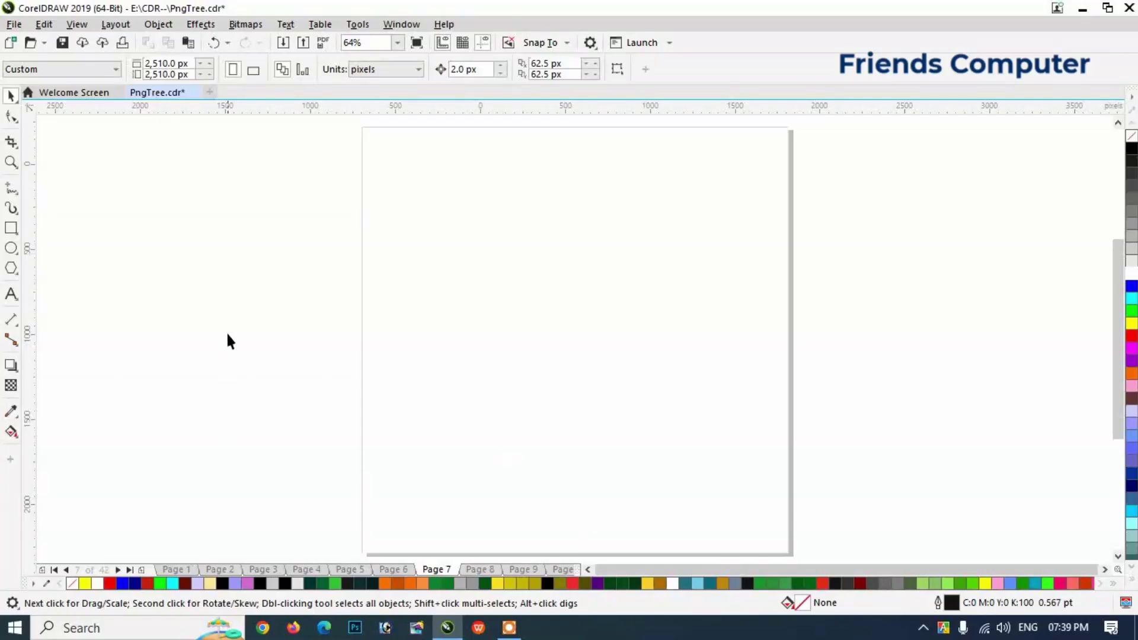
Add '2025' as Arial Bold 218.757 pt artistic text filled blue
click(10, 293)
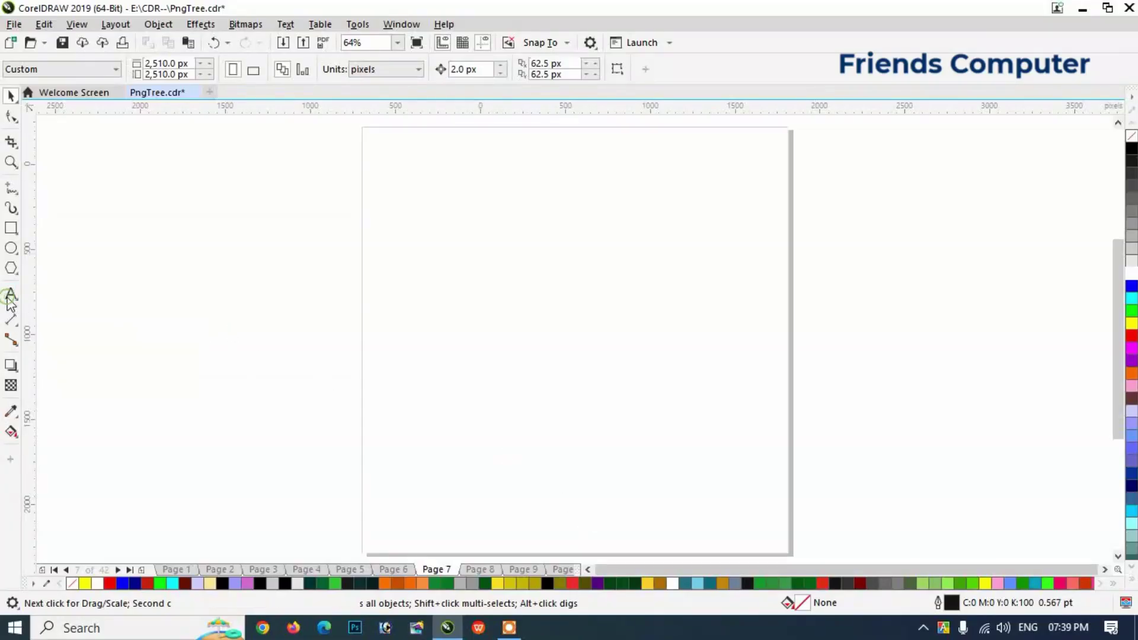
click(421, 306)
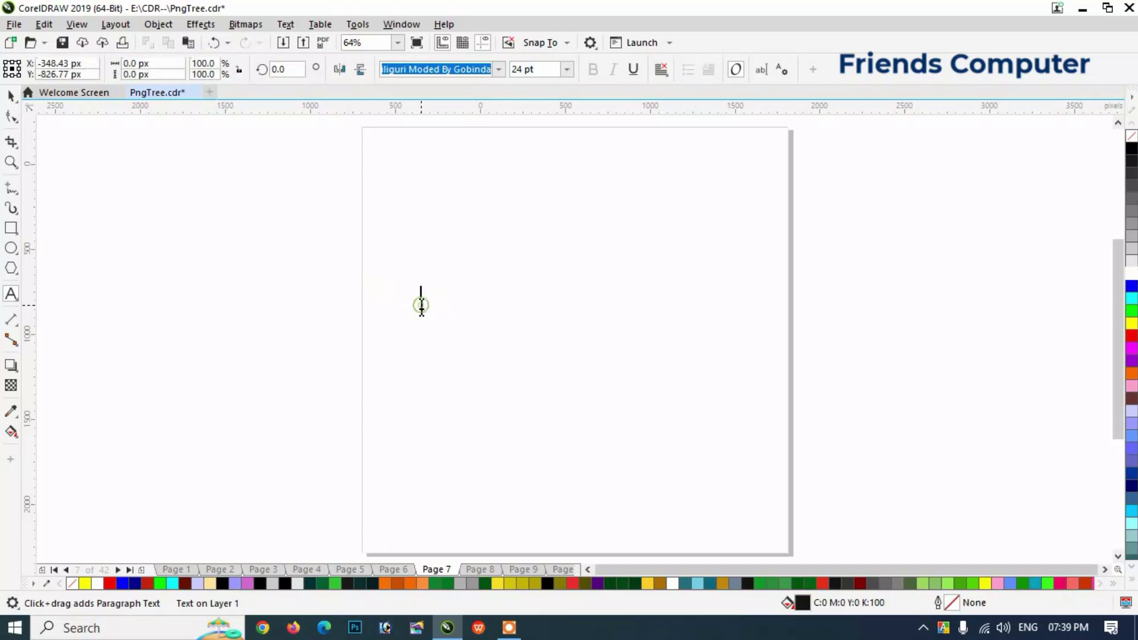
text(20258)
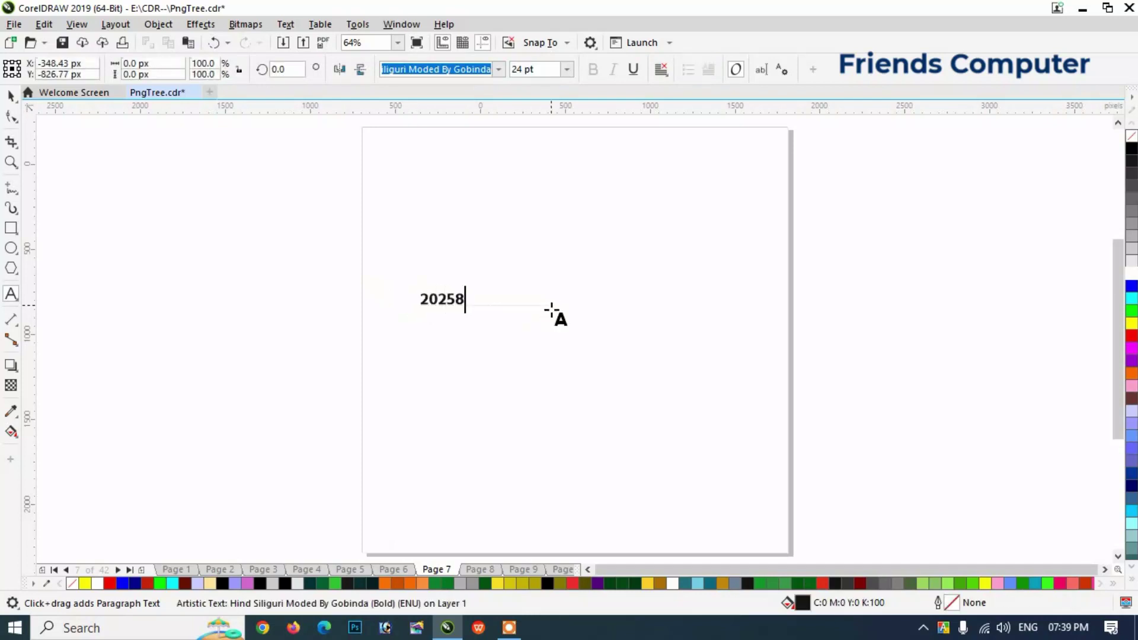
click(11, 95)
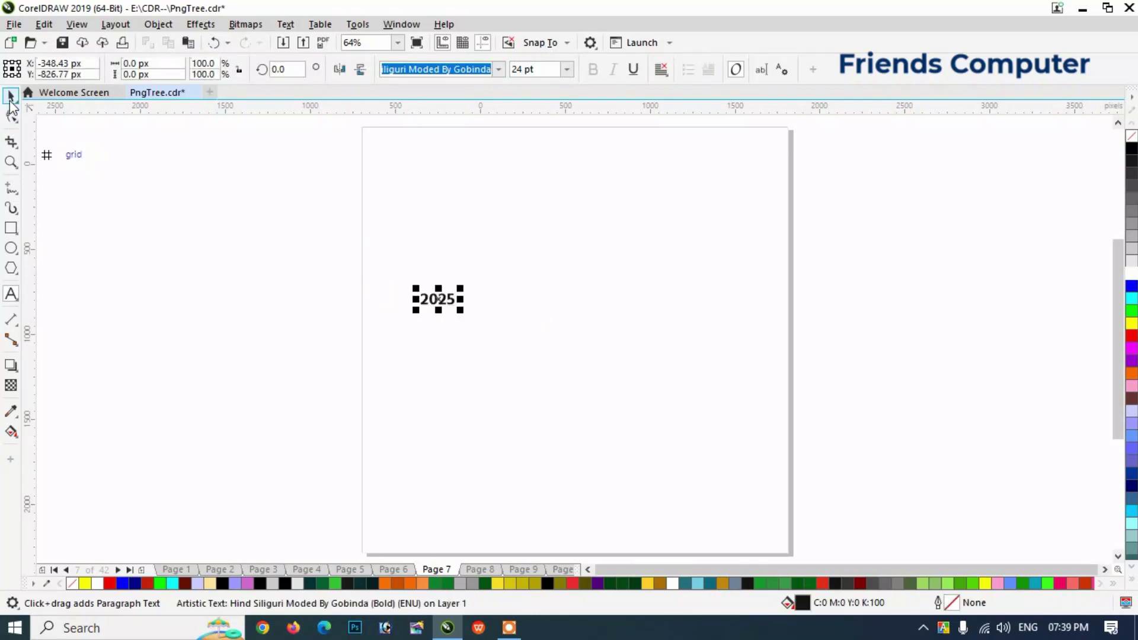
text(Arial)
key(Return)
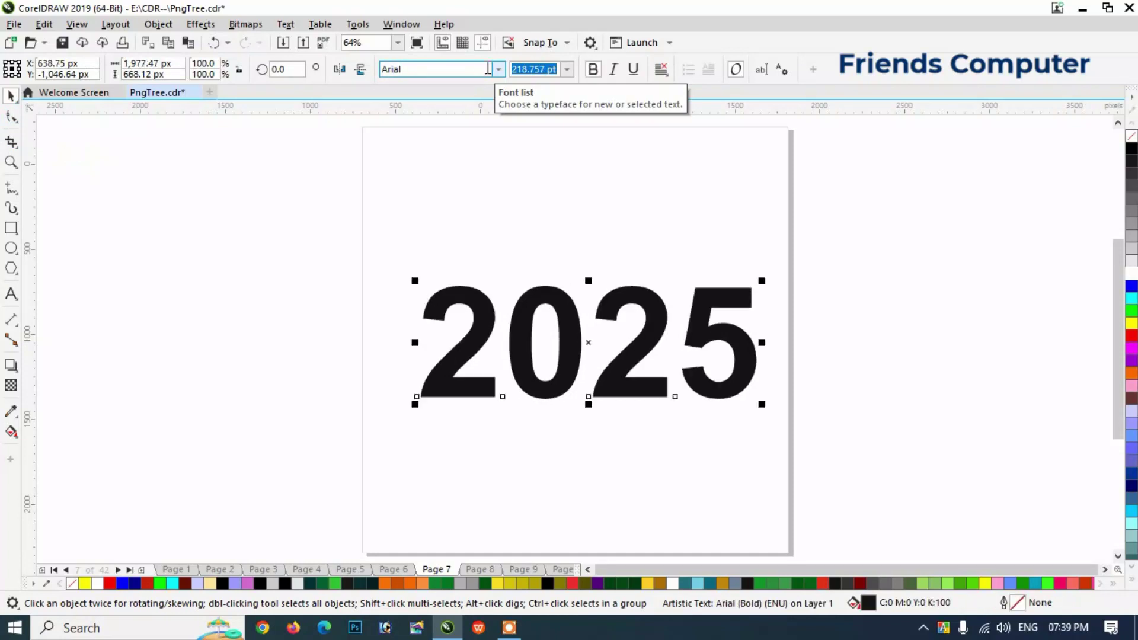
drag(561, 315, 549, 312)
click(1131, 286)
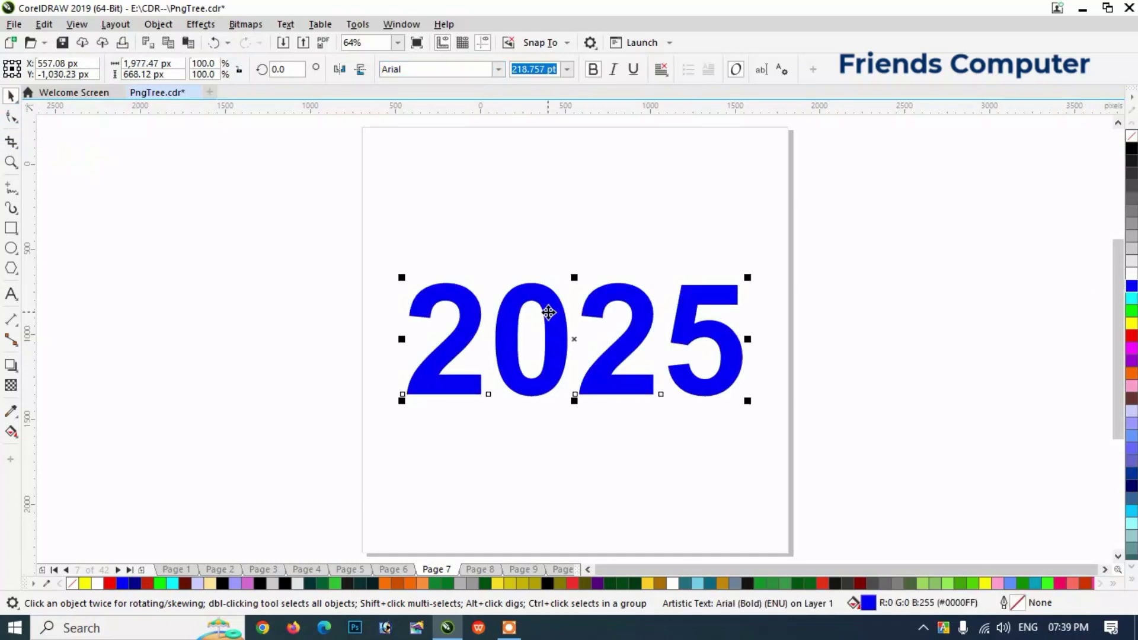
Zoom in around the 2025 text and reselect it
key(z)
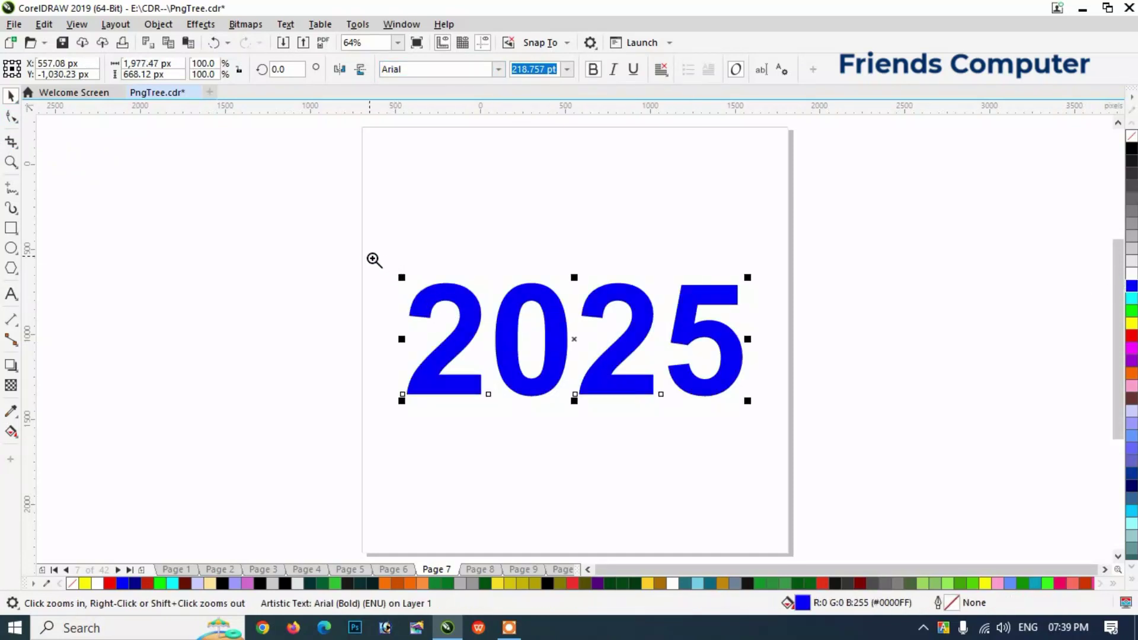
drag(369, 256, 783, 427)
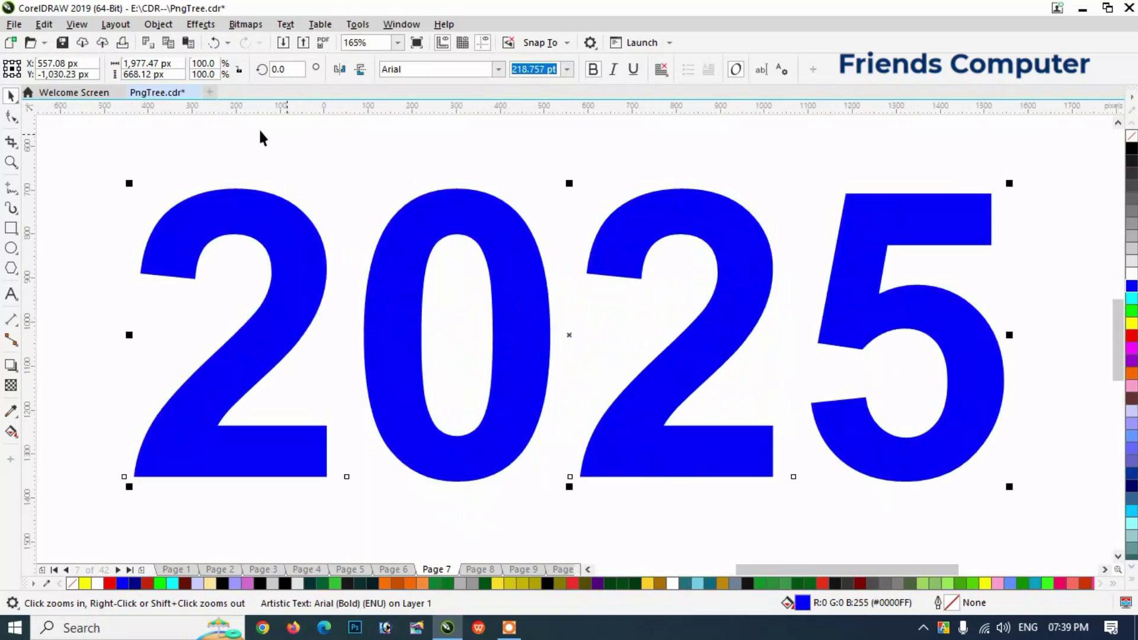
click(11, 95)
click(399, 236)
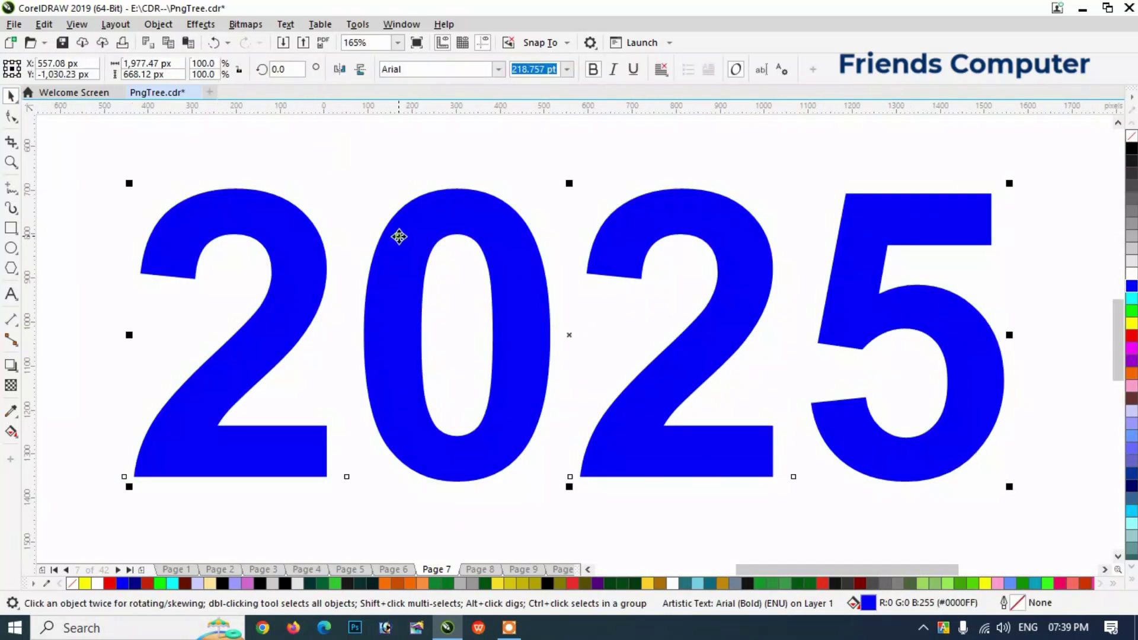
Add a black block shadow beneath the 2025 text
click(11, 365)
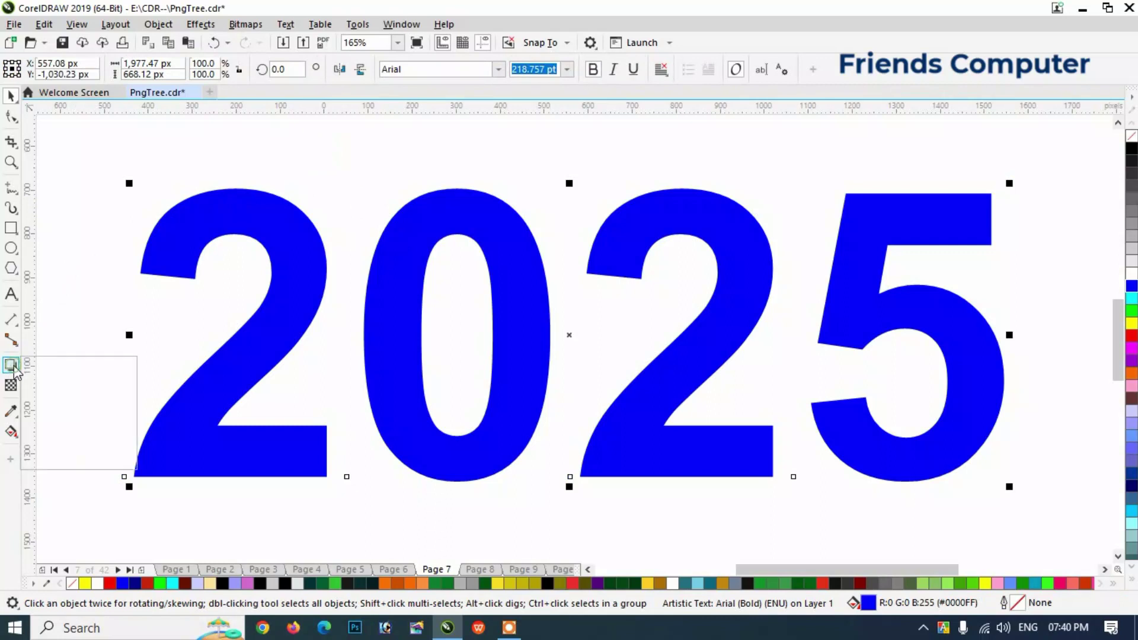
click(73, 461)
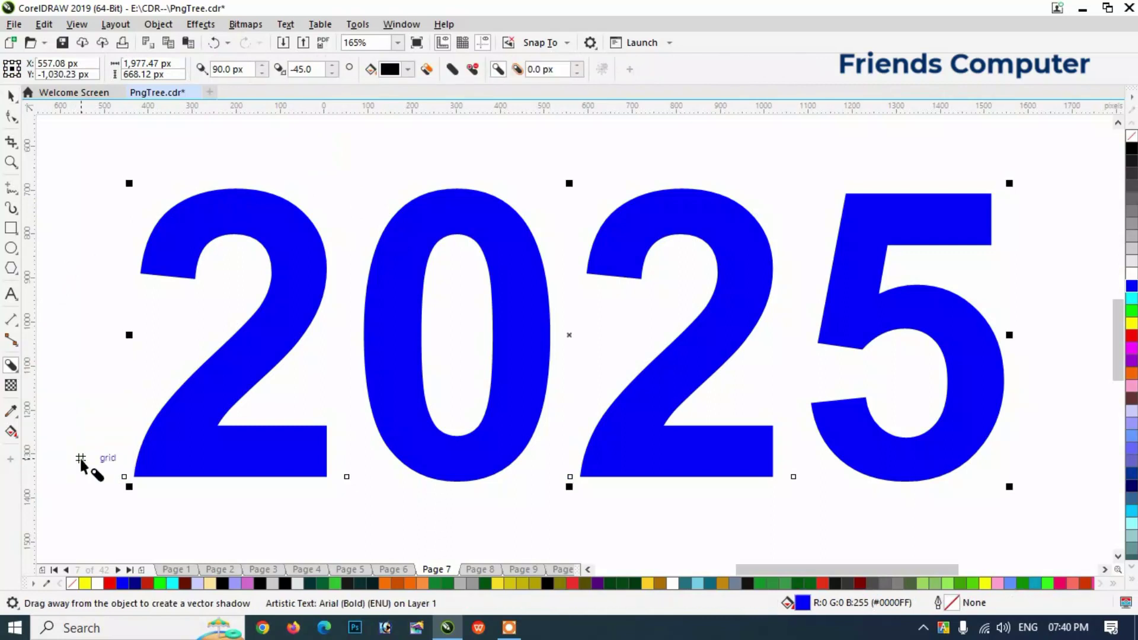
mouse_move(539, 277)
mouse_down()
mouse_move(496, 325)
mouse_move(552, 351)
mouse_up()
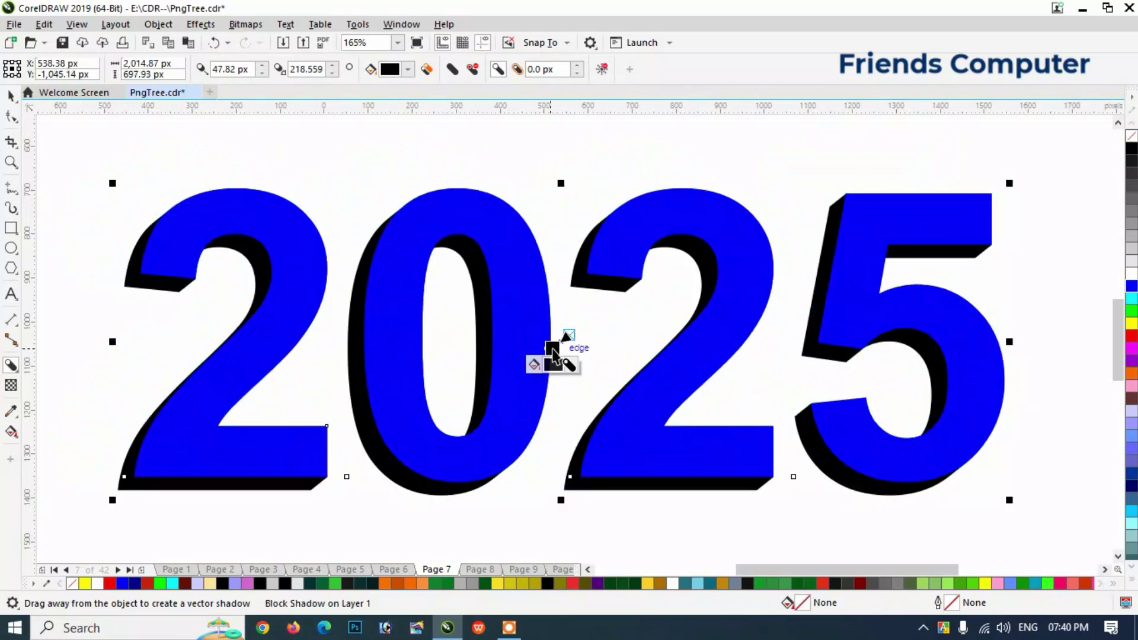
key(space)
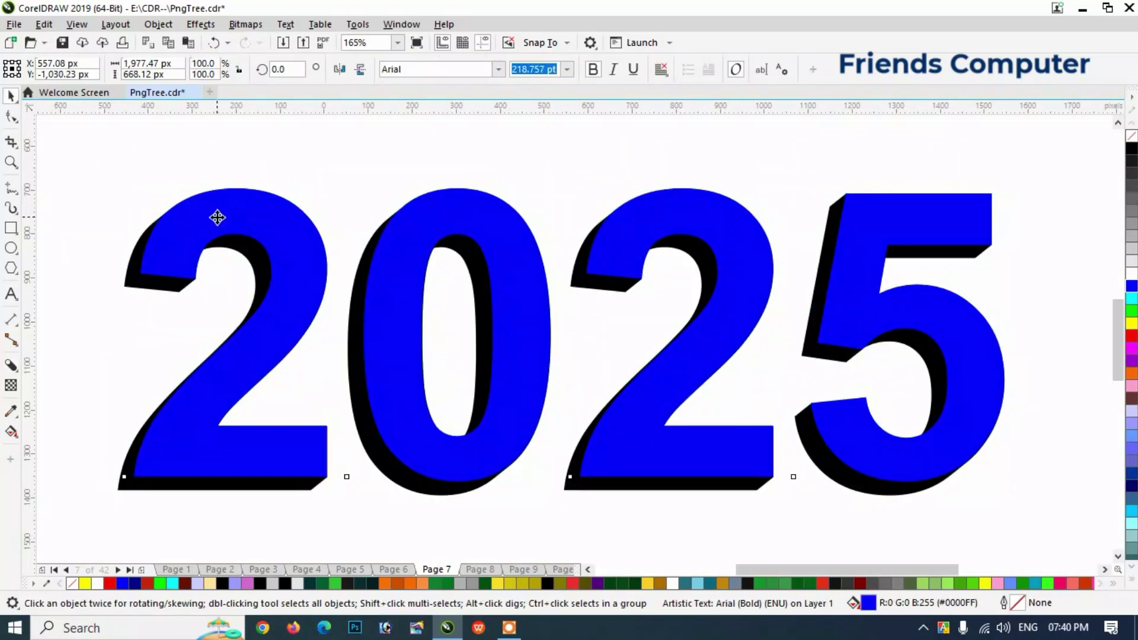
Make an offset copy of 2025 with no fill and a white outline
drag(220, 217, 228, 223)
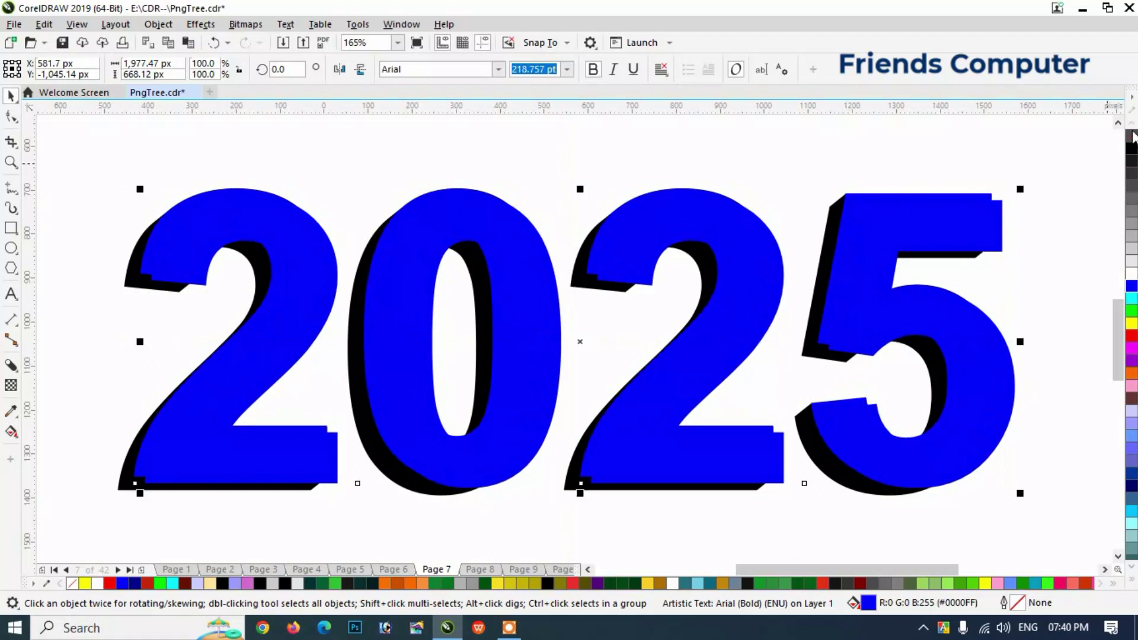
click(1133, 136)
right_click(1132, 274)
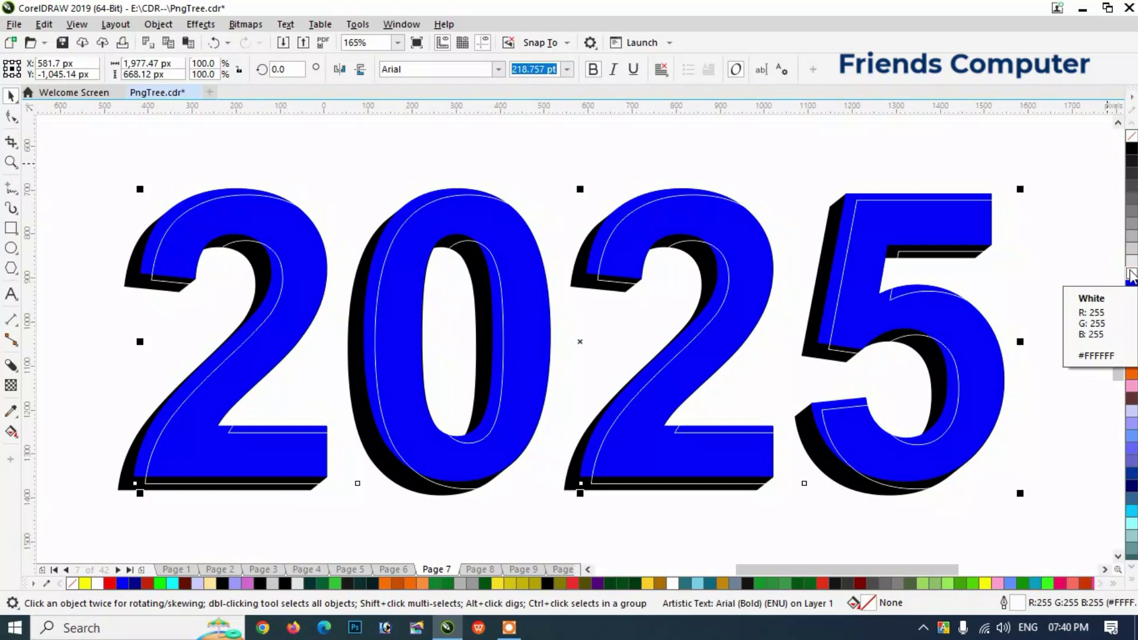
click(361, 137)
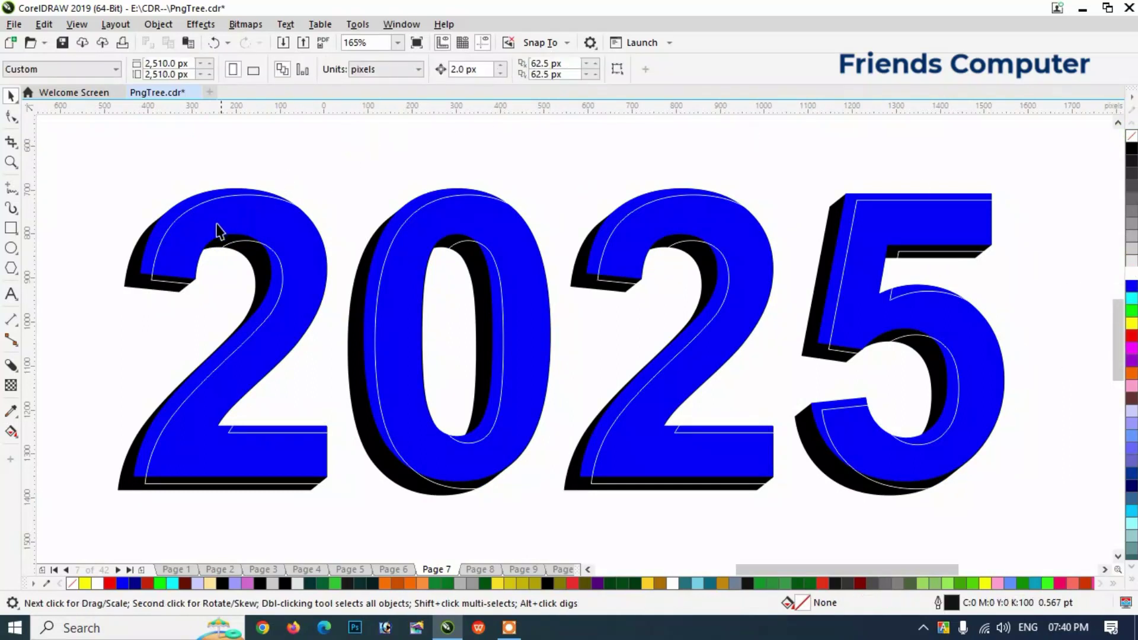
click(185, 254)
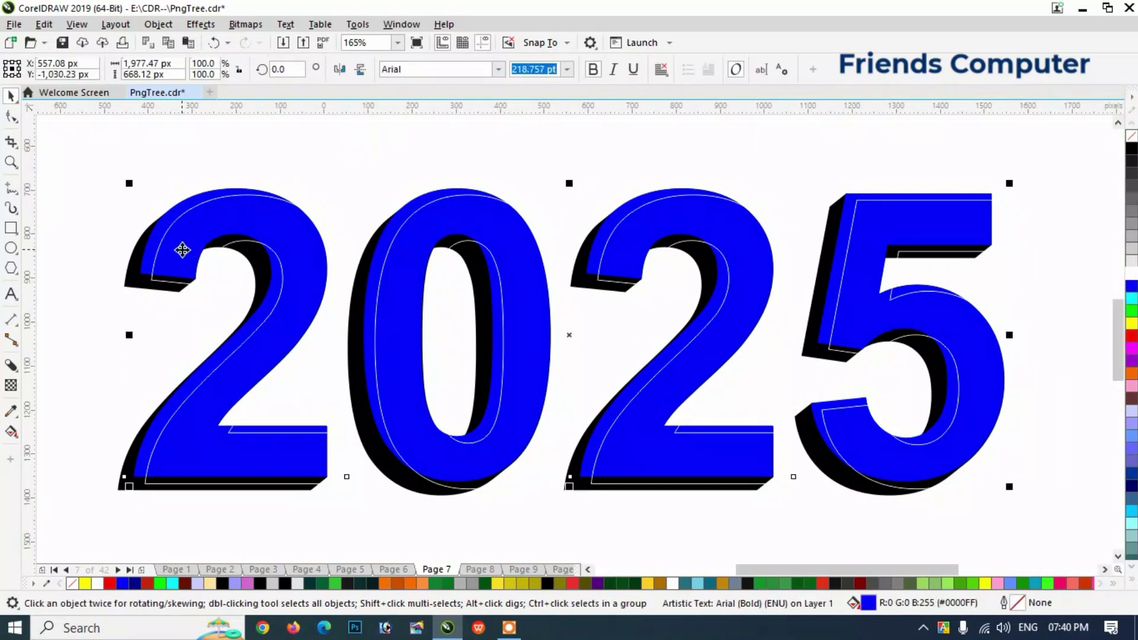
Fill 2025 with a top-to-bottom fountain gradient ending in cyan
click(11, 432)
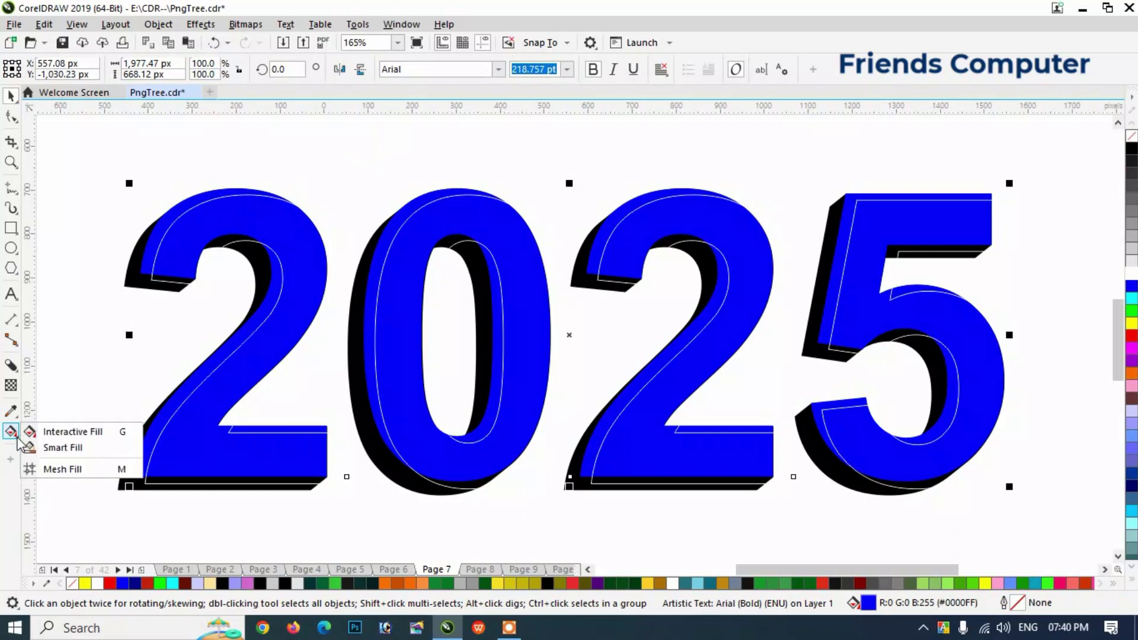
click(79, 433)
drag(505, 221, 508, 465)
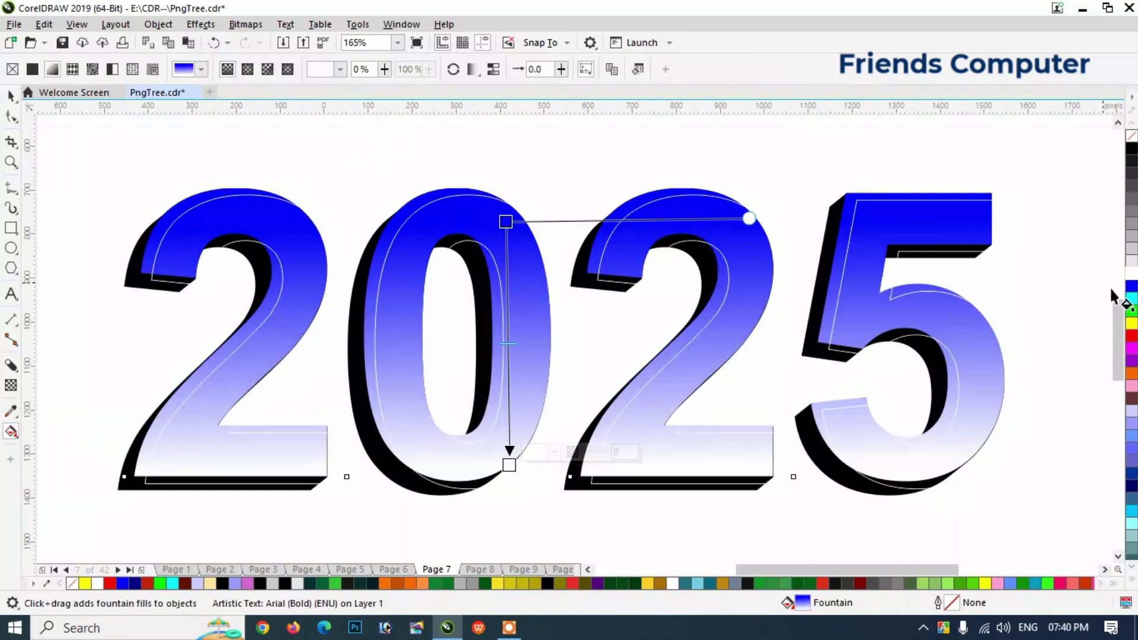
drag(1131, 341, 510, 465)
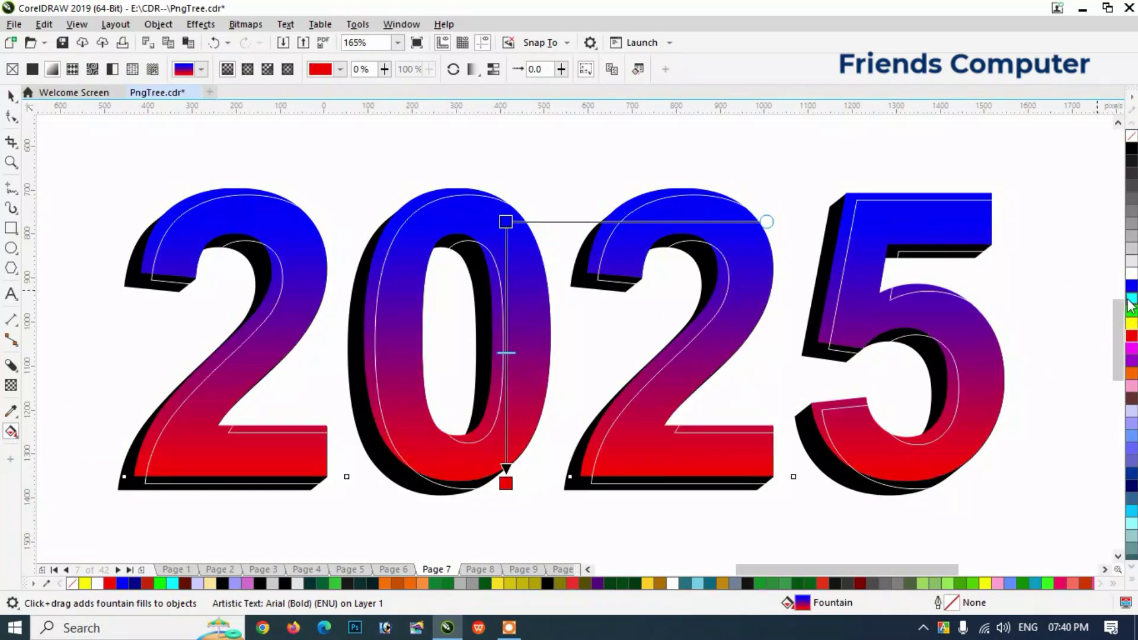
drag(1131, 306, 507, 483)
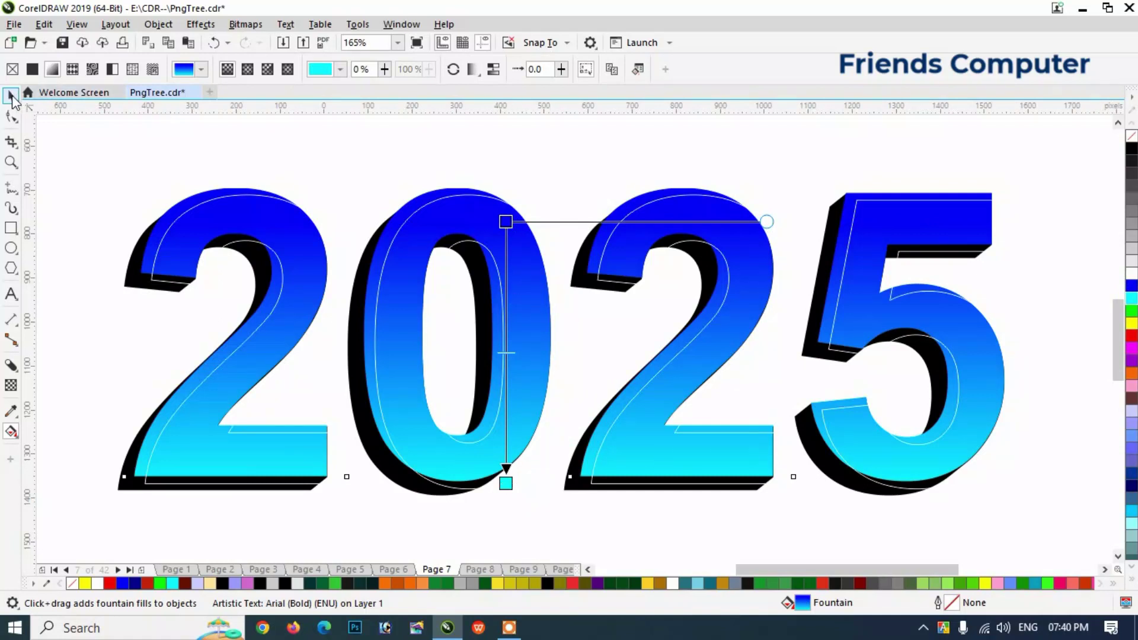
Color the block shadow Neon Red and reselect the 2025 text
click(11, 96)
click(1061, 584)
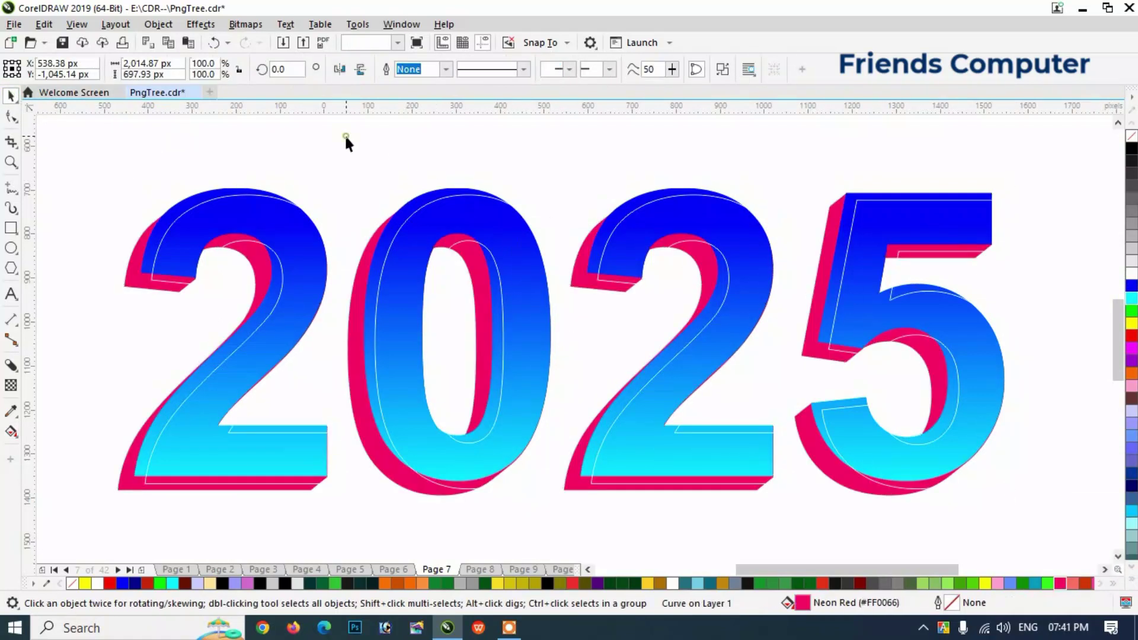
click(346, 138)
click(217, 208)
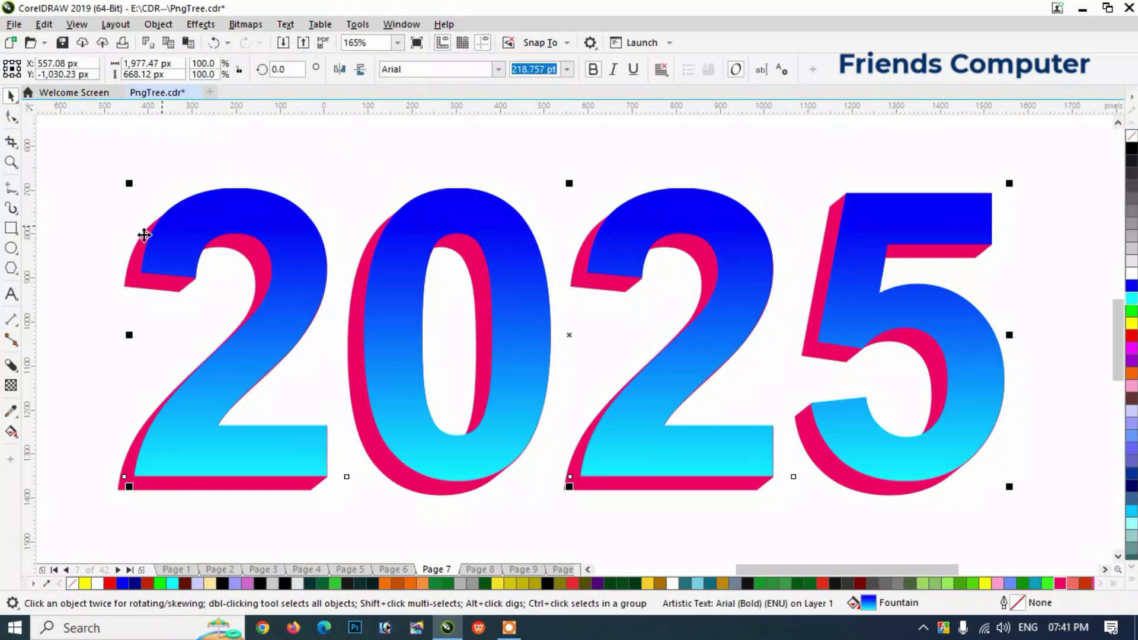
click(13, 371)
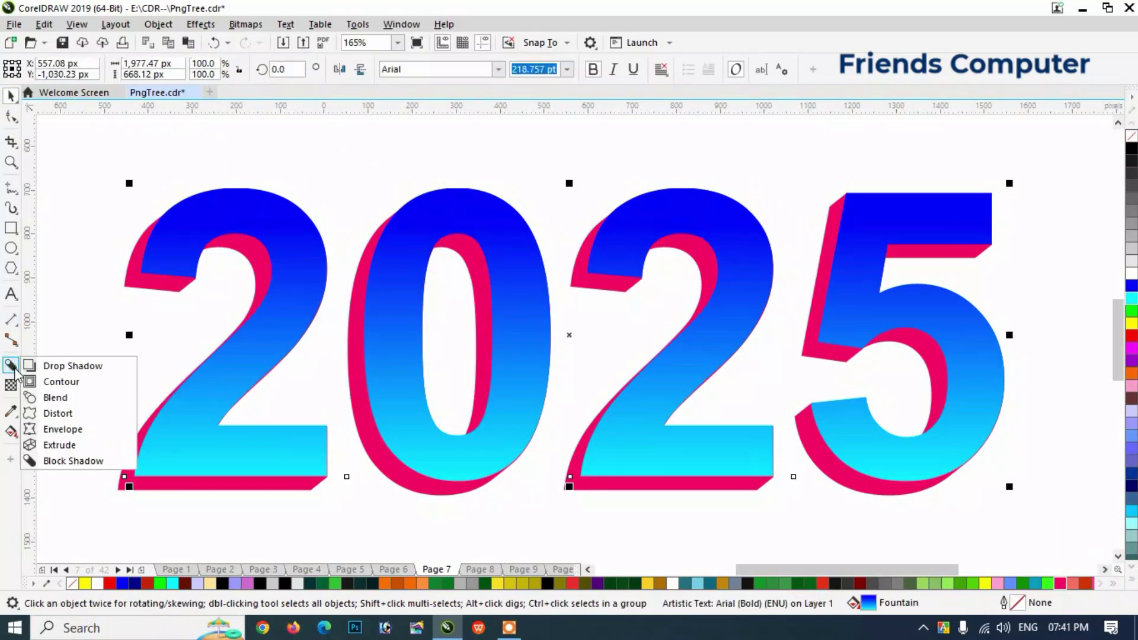
Add an inward contour to 2025 and thin its offset to 9.53 px
click(49, 382)
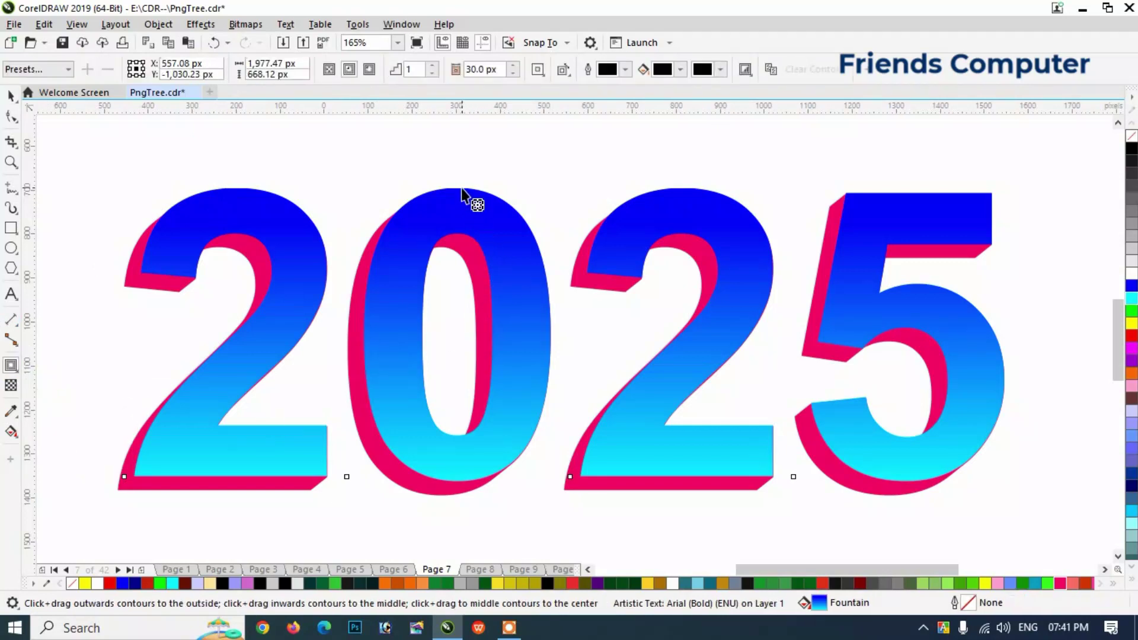
drag(461, 188, 462, 197)
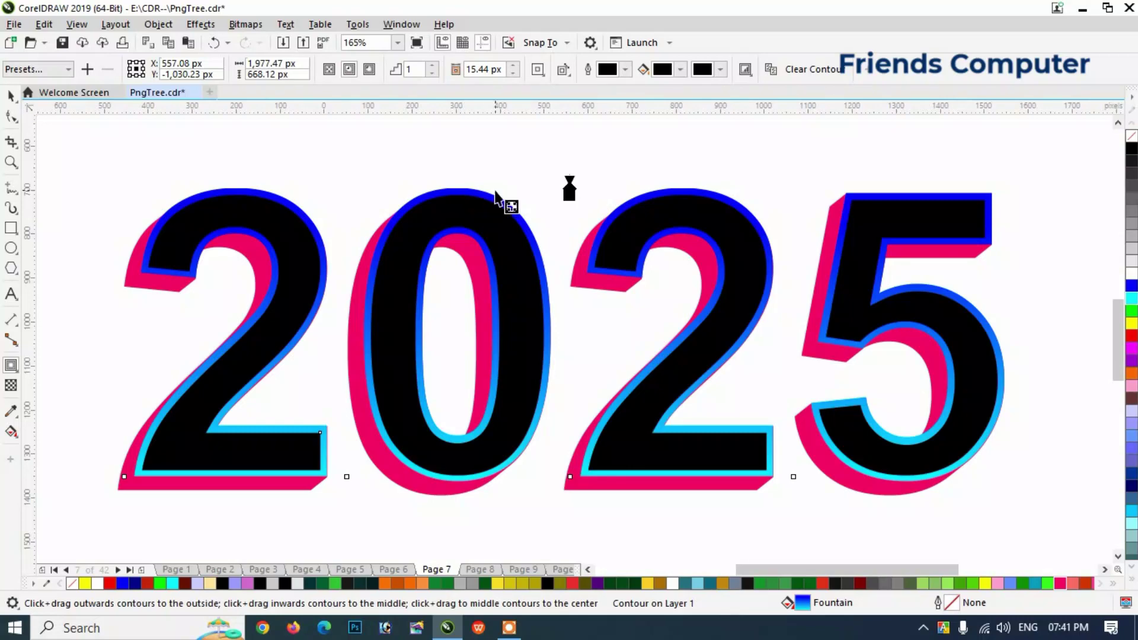
scroll(498, 197, up, 2)
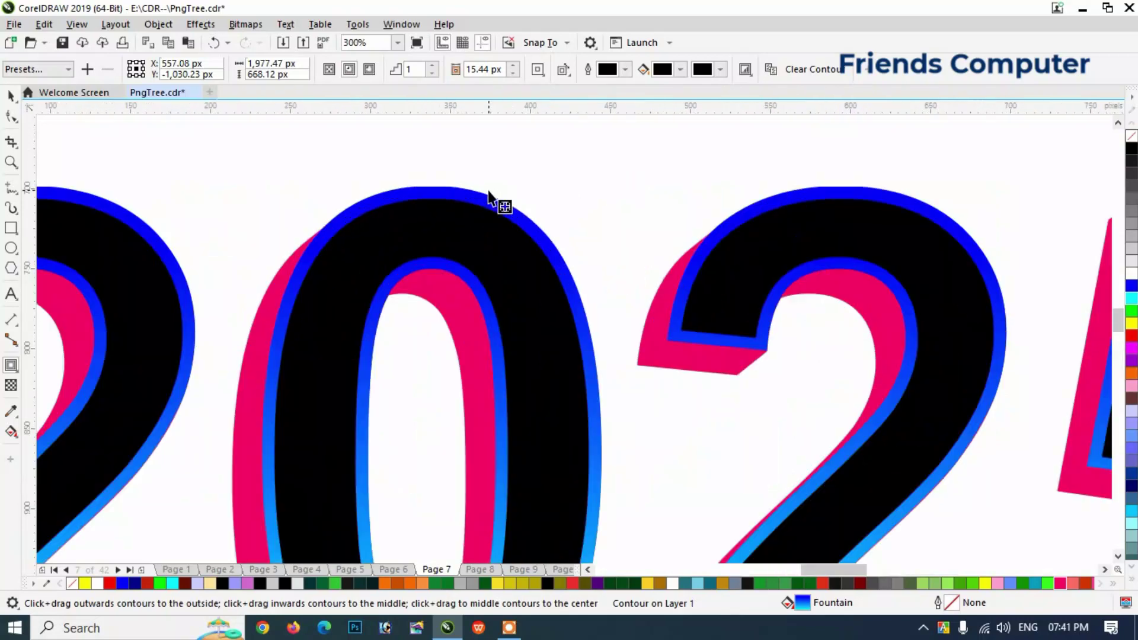
scroll(498, 200, up, 2)
drag(783, 206, 784, 197)
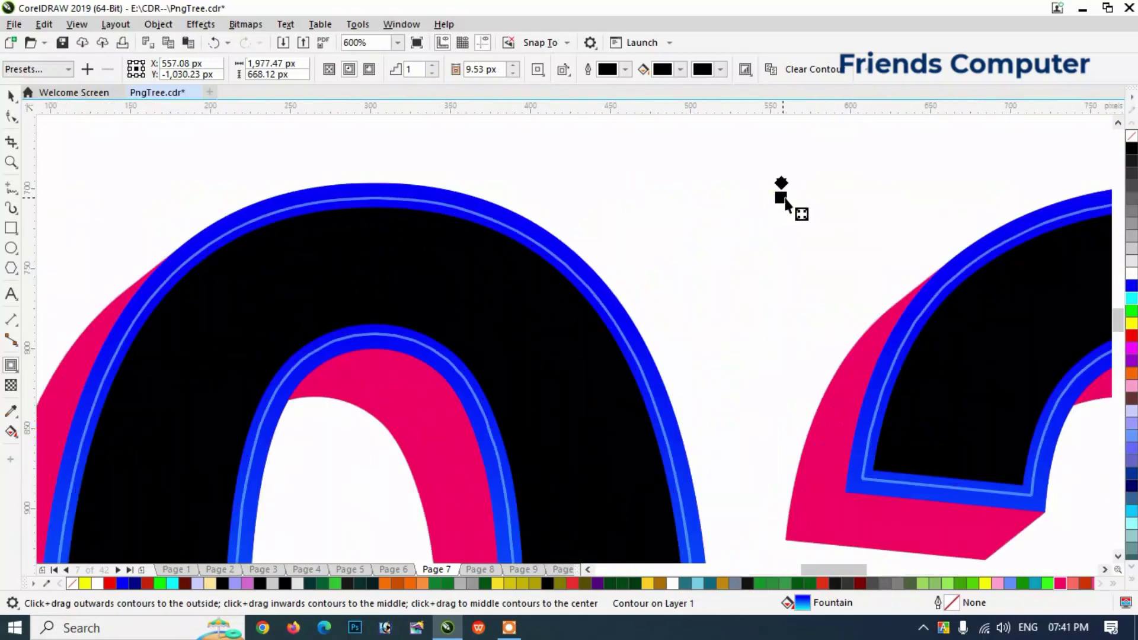
scroll(603, 196, down, 2)
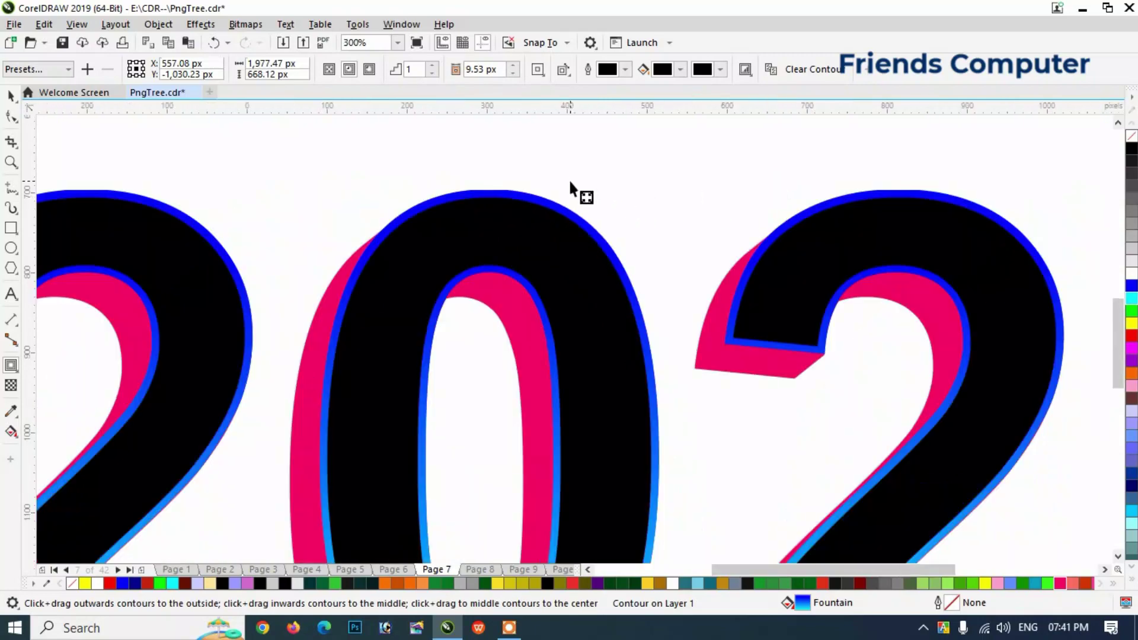
scroll(572, 191, down, 4)
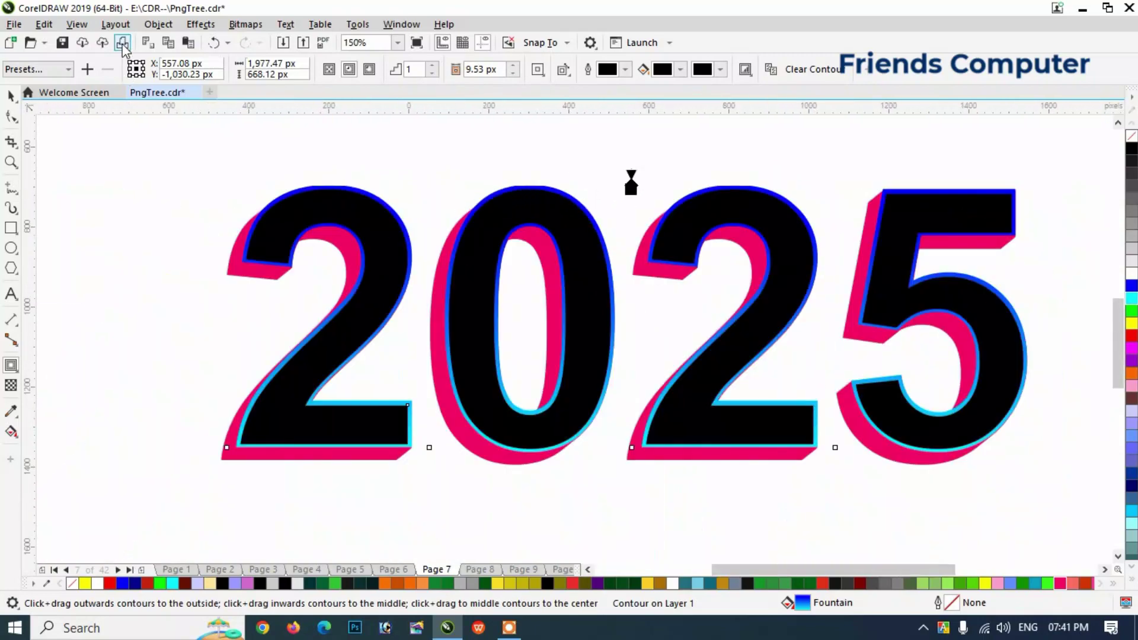
Apply Object > Break Contour Apart to 2025, deselect, and zoom to fit
click(171, 29)
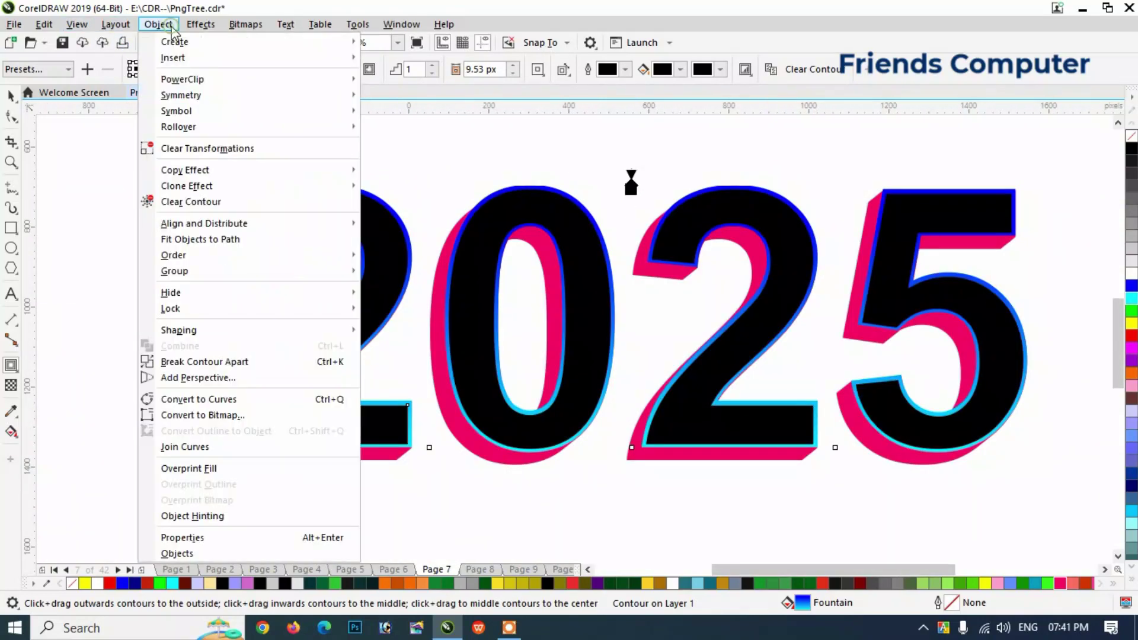
click(223, 362)
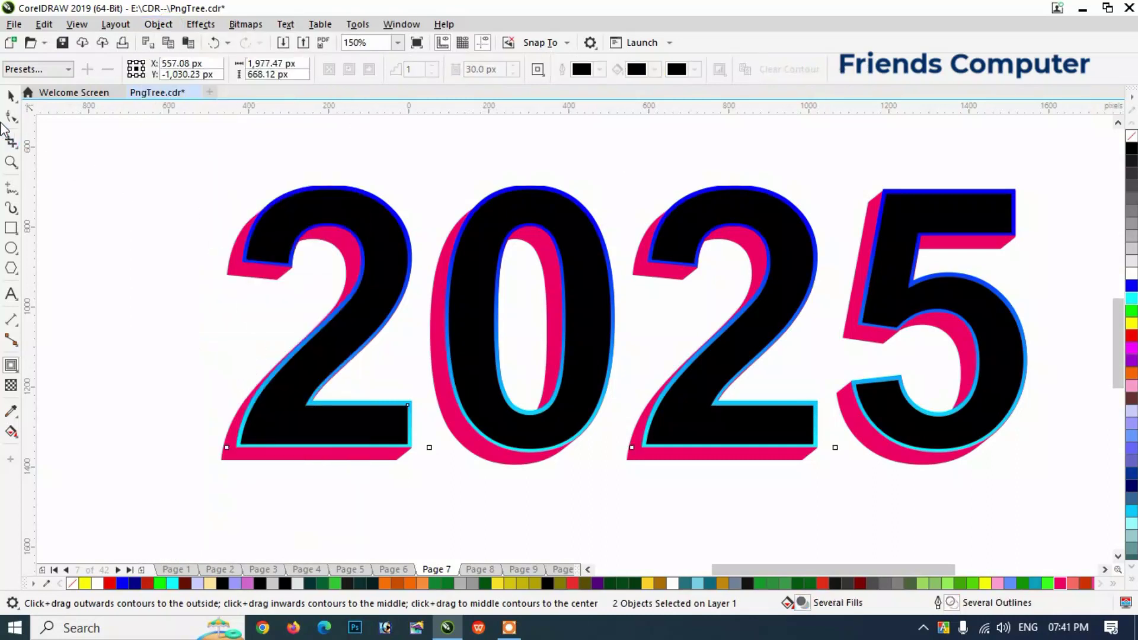
click(11, 95)
click(125, 160)
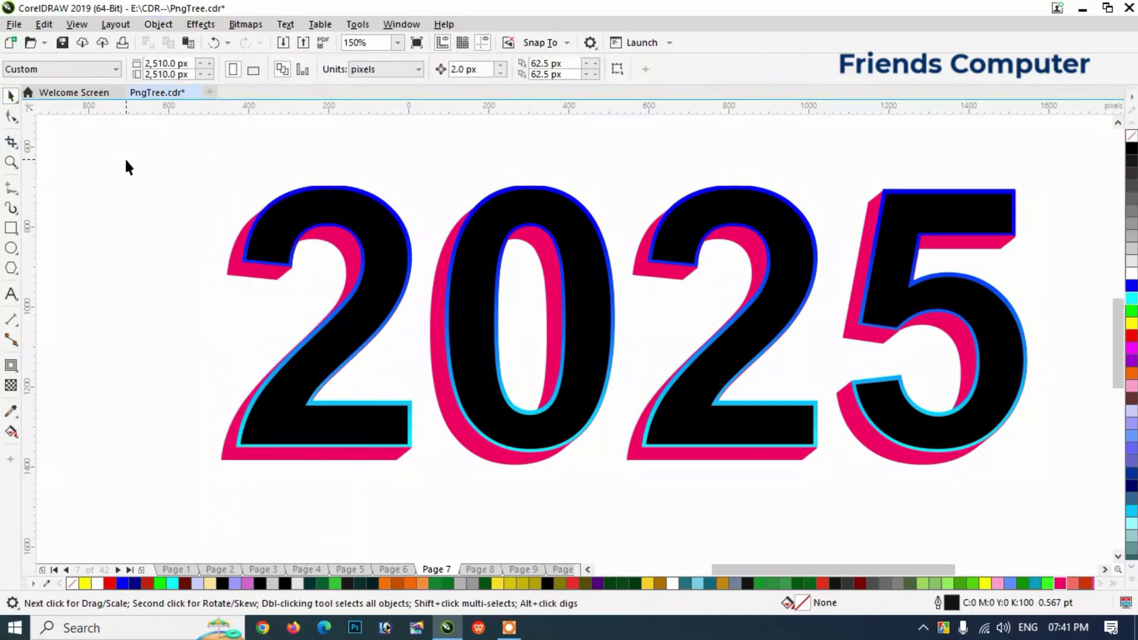
scroll(148, 172, down, 2)
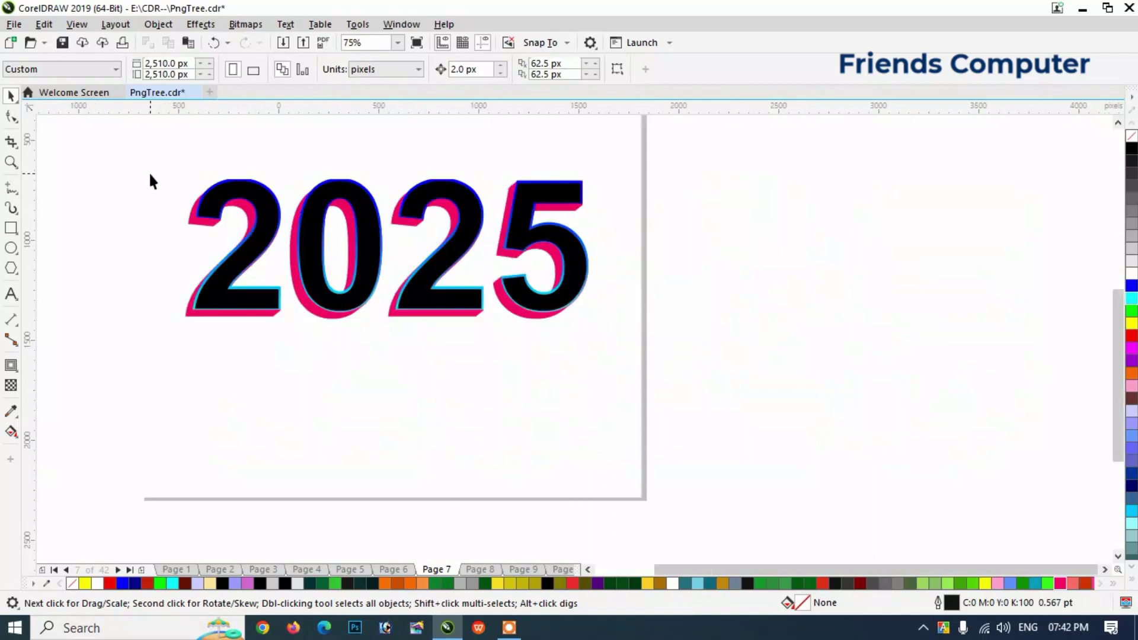
click(162, 449)
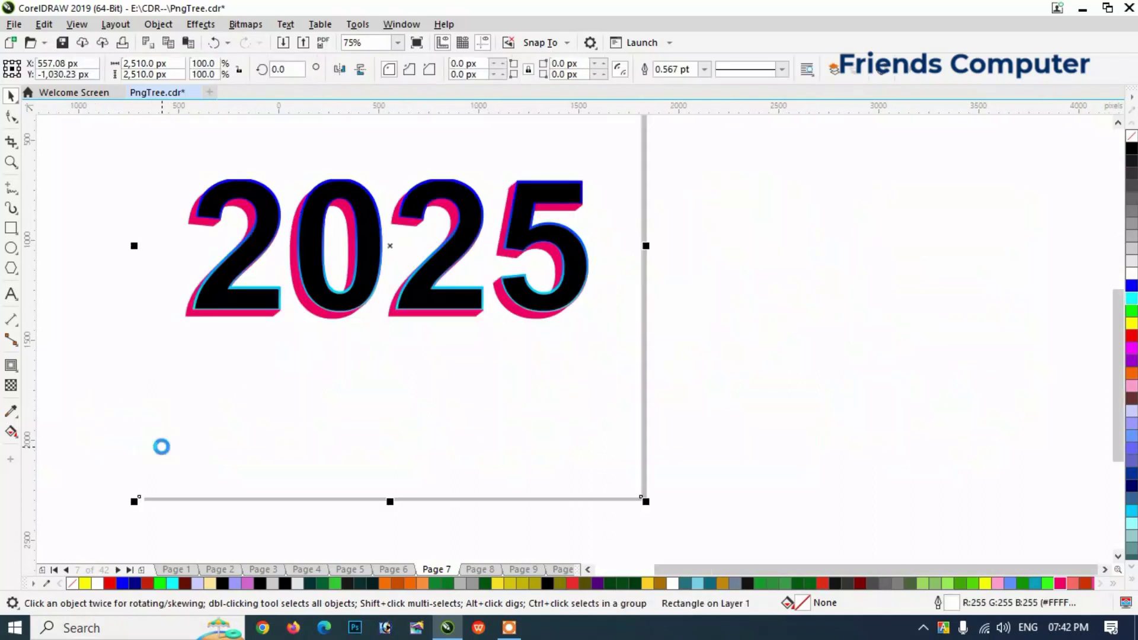
key(F4)
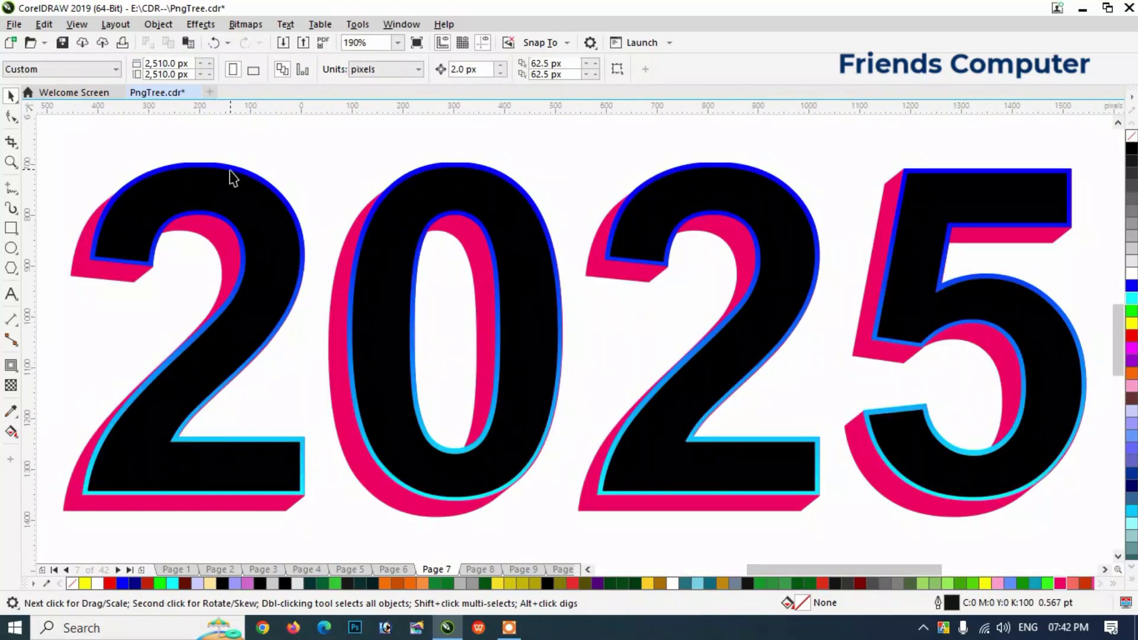
Set the inner digit shapes to no fill with a 1.0 pt white outline
click(223, 189)
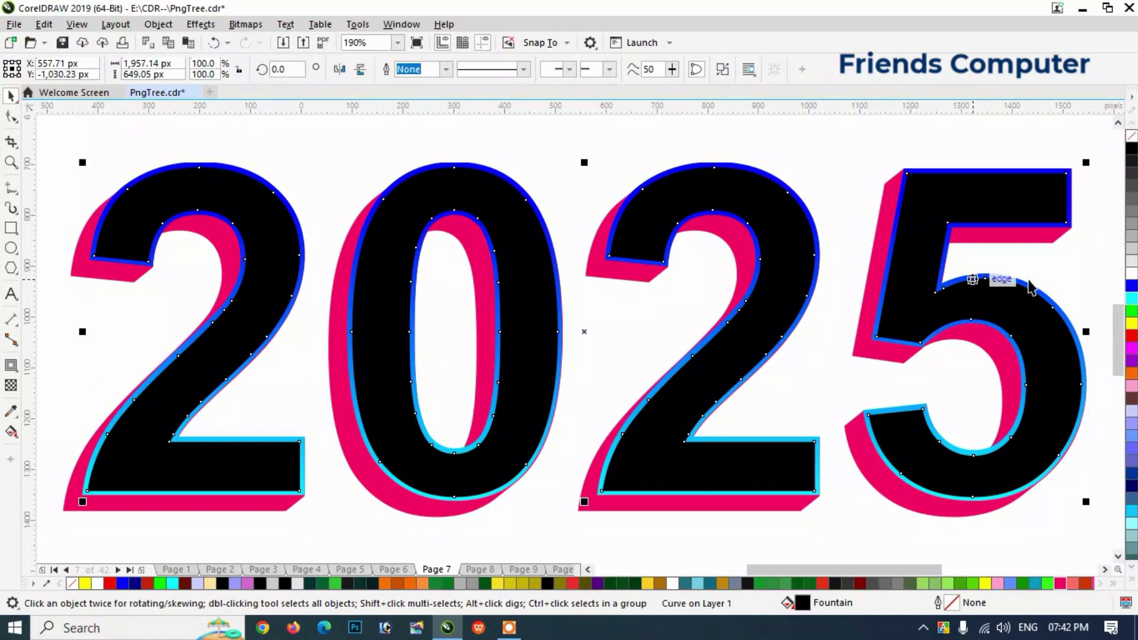
click(1131, 137)
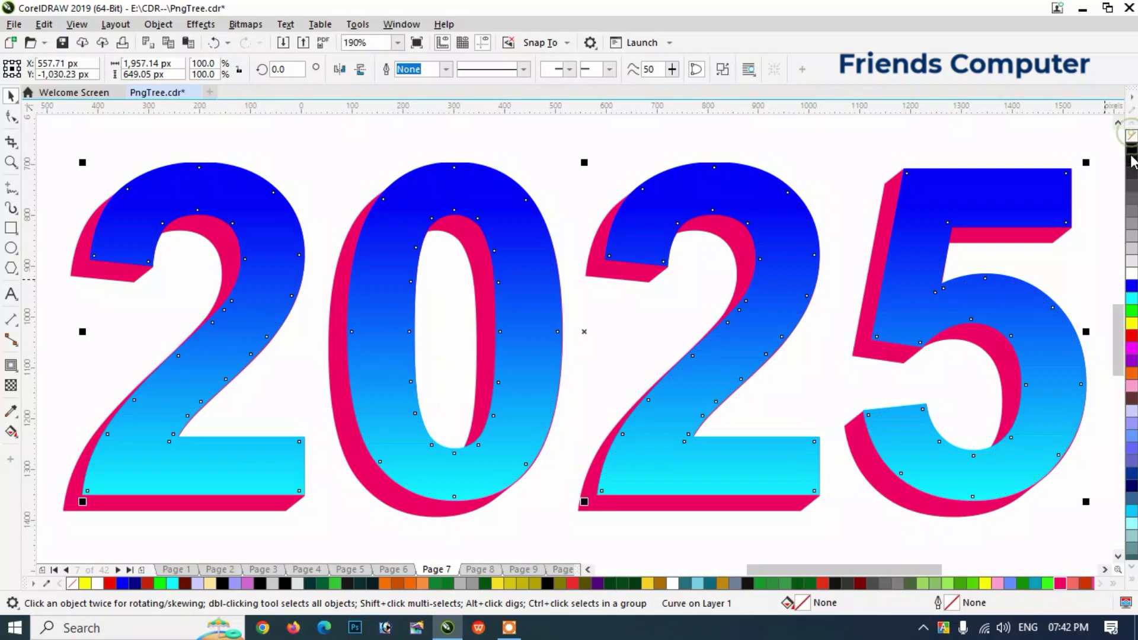
right_click(1131, 279)
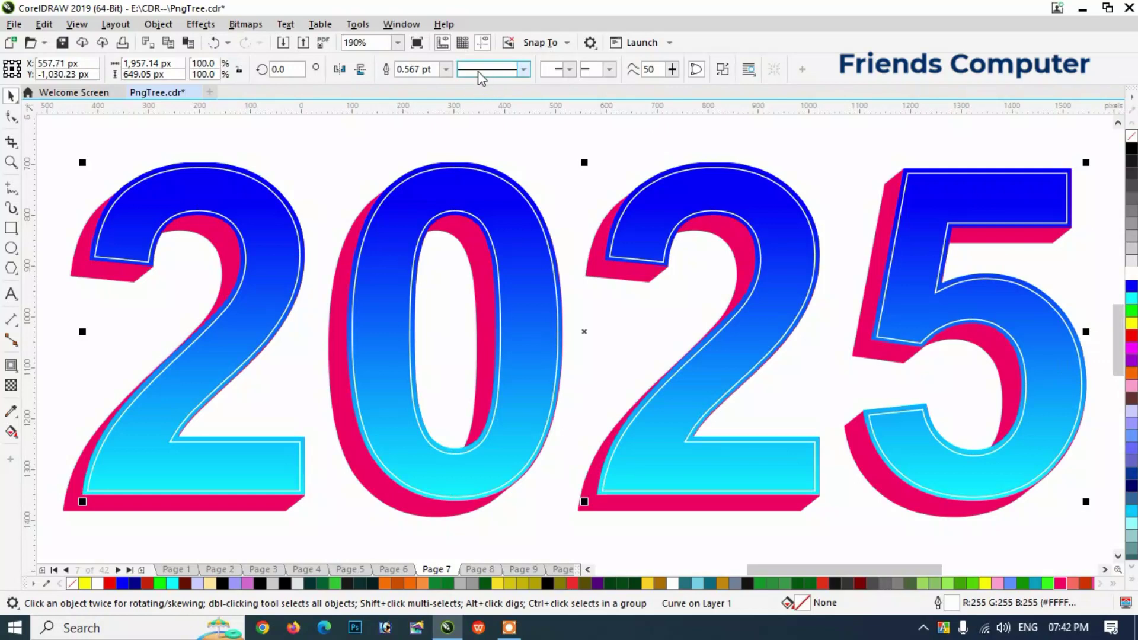
click(448, 70)
click(419, 148)
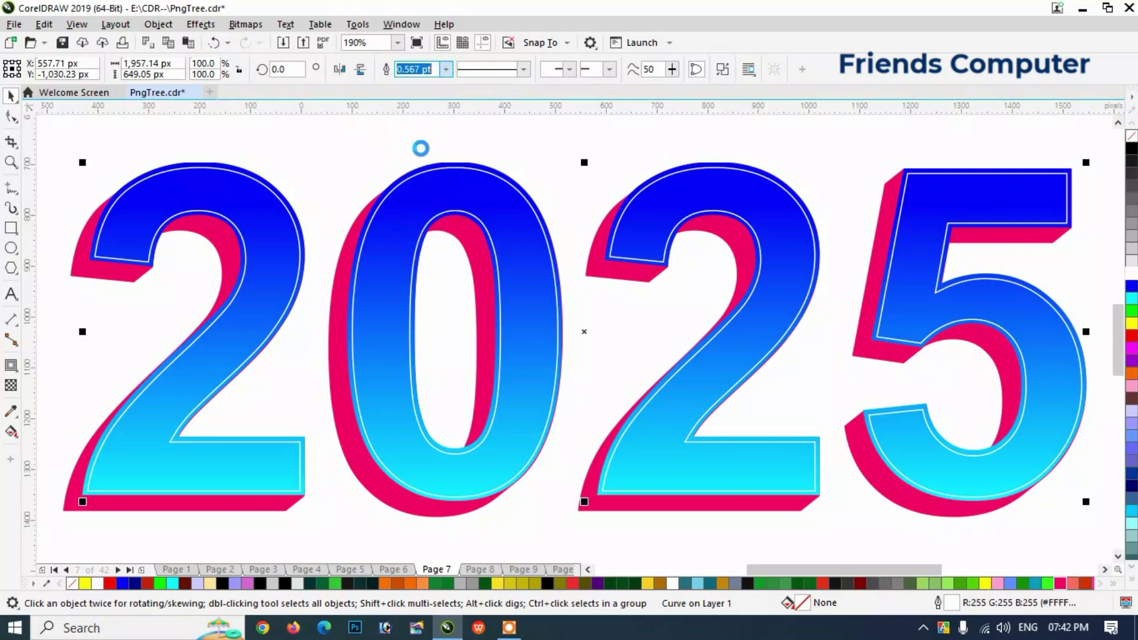
text(2)
click(446, 69)
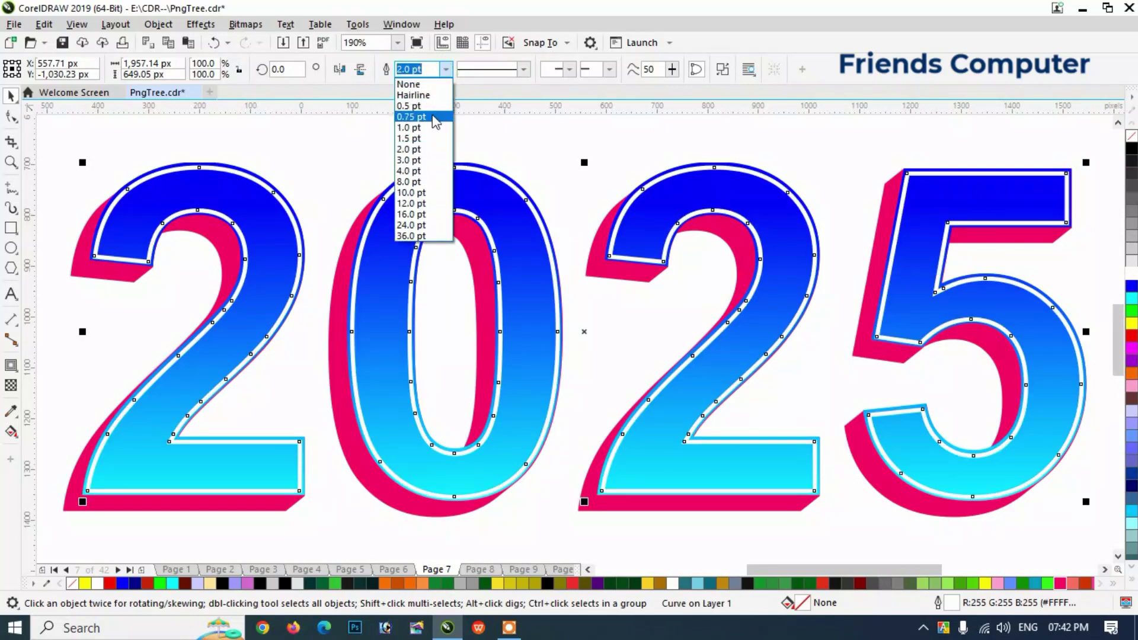
click(429, 132)
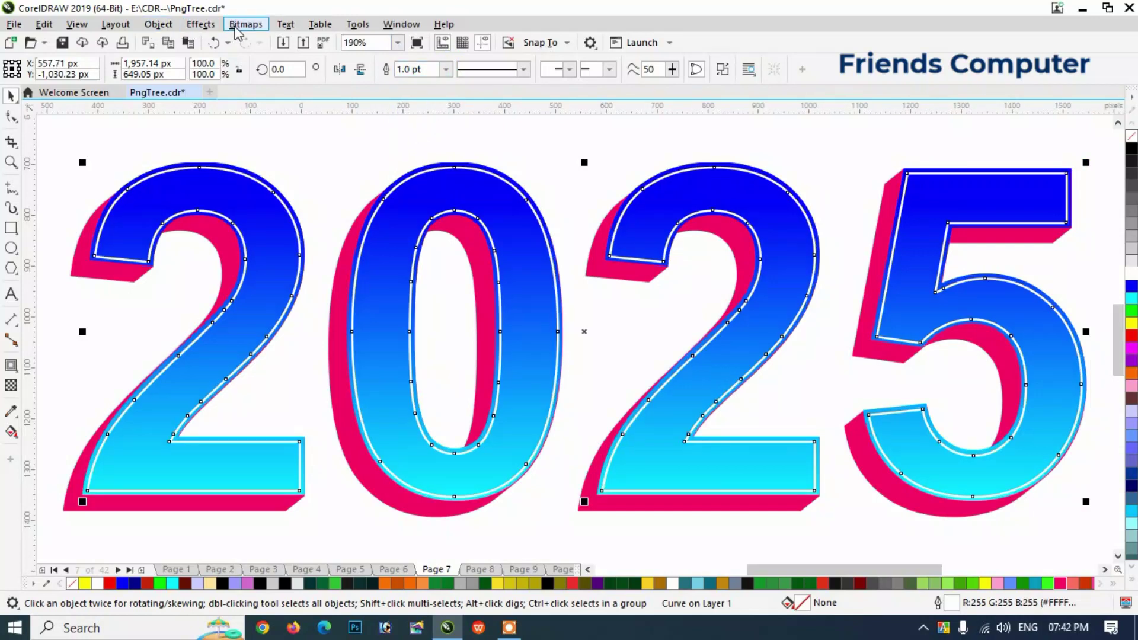
Apply a 6 px Gaussian blur to the white-outlined digits
click(202, 25)
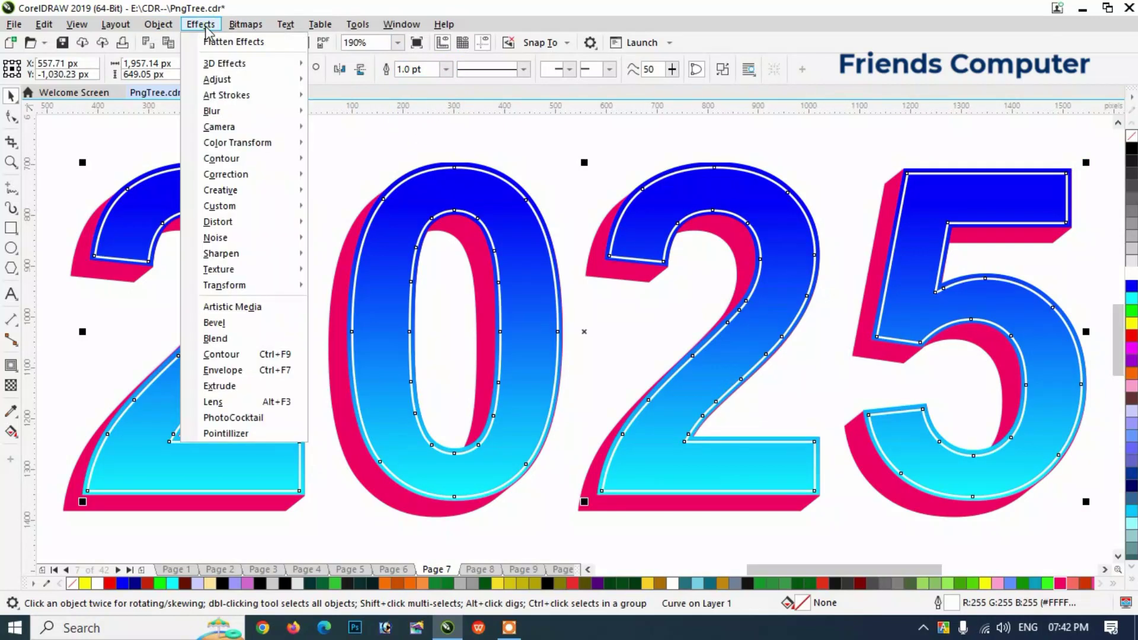
mouse_move(211, 110)
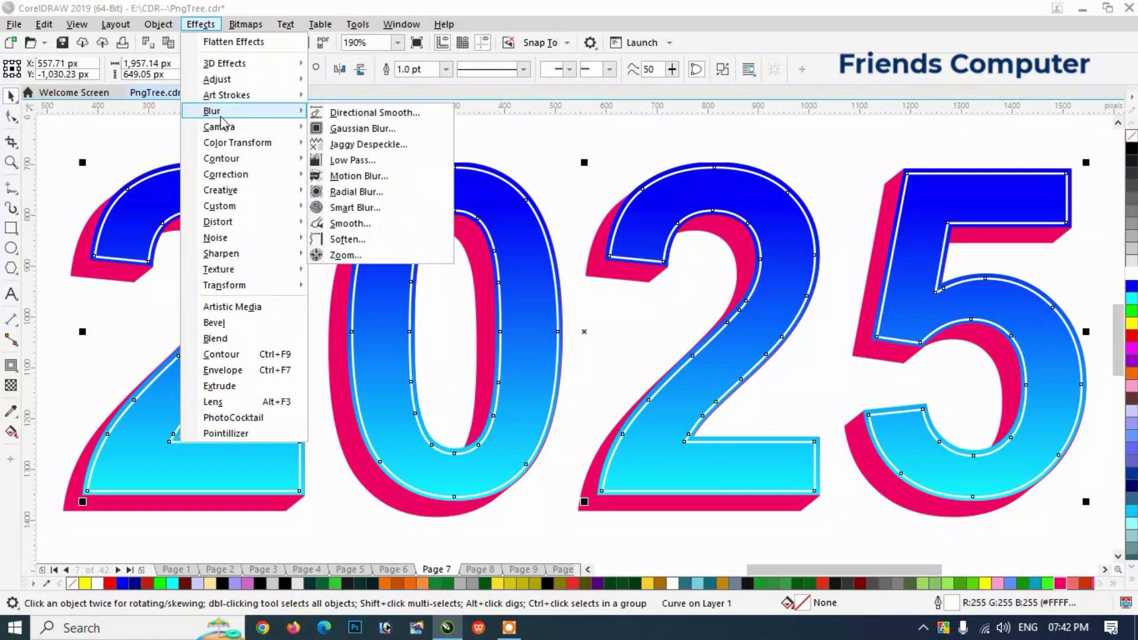
click(347, 126)
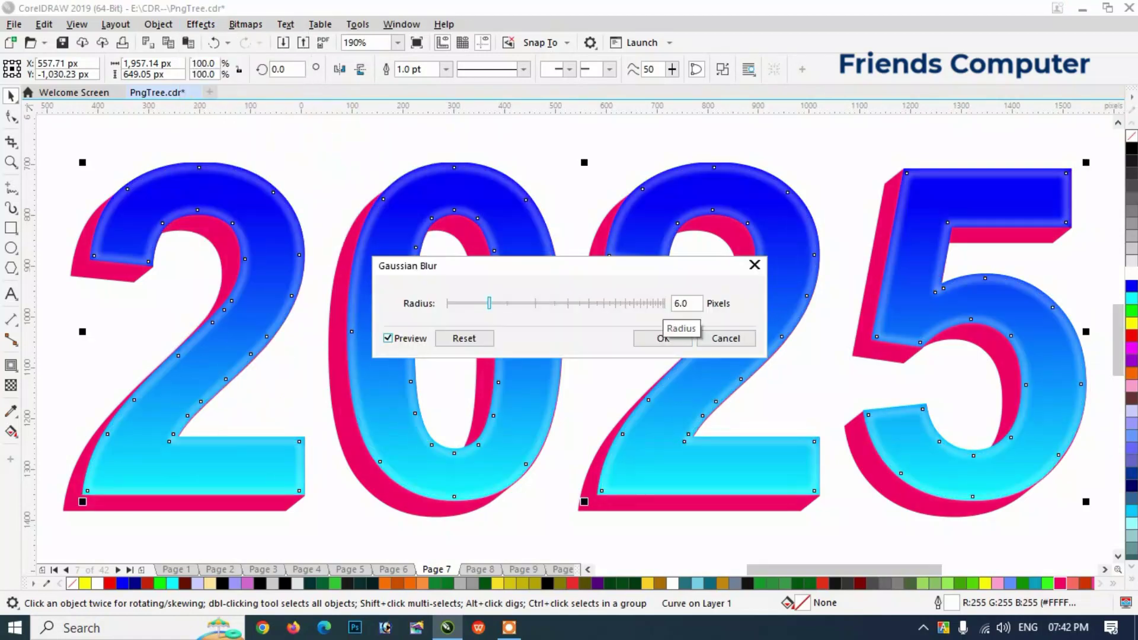
click(659, 337)
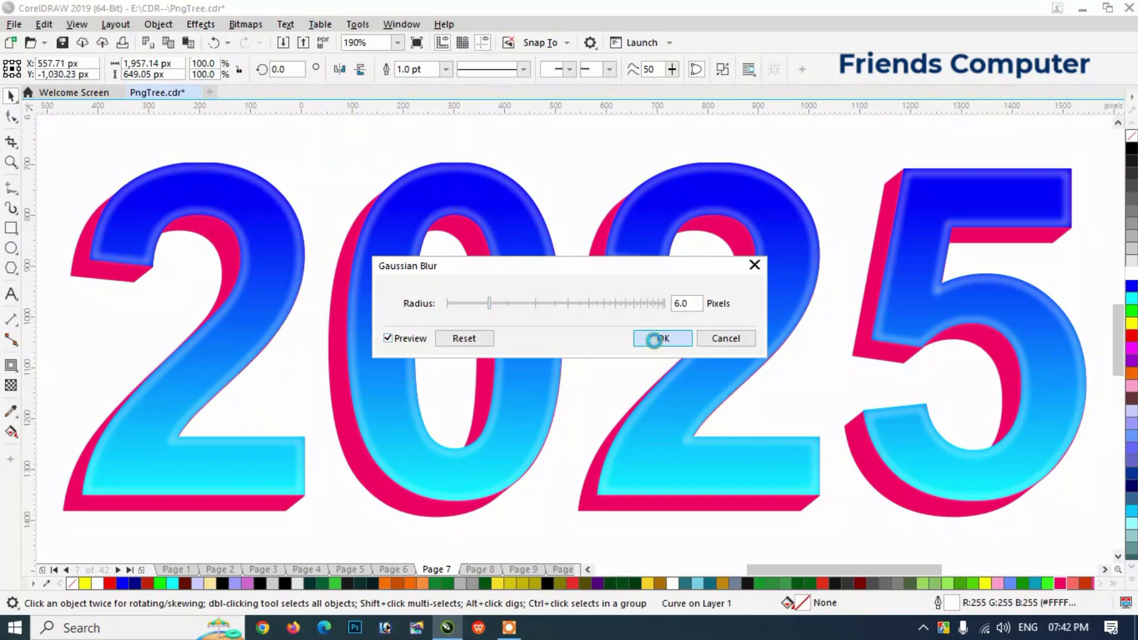
scroll(475, 221, down, 3)
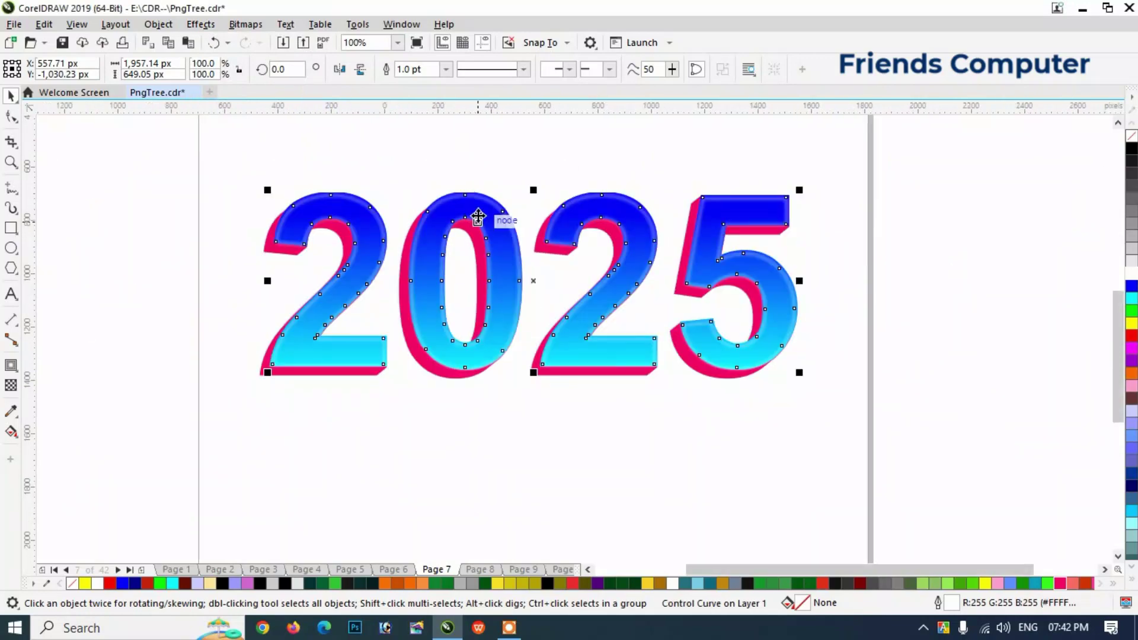
click(131, 206)
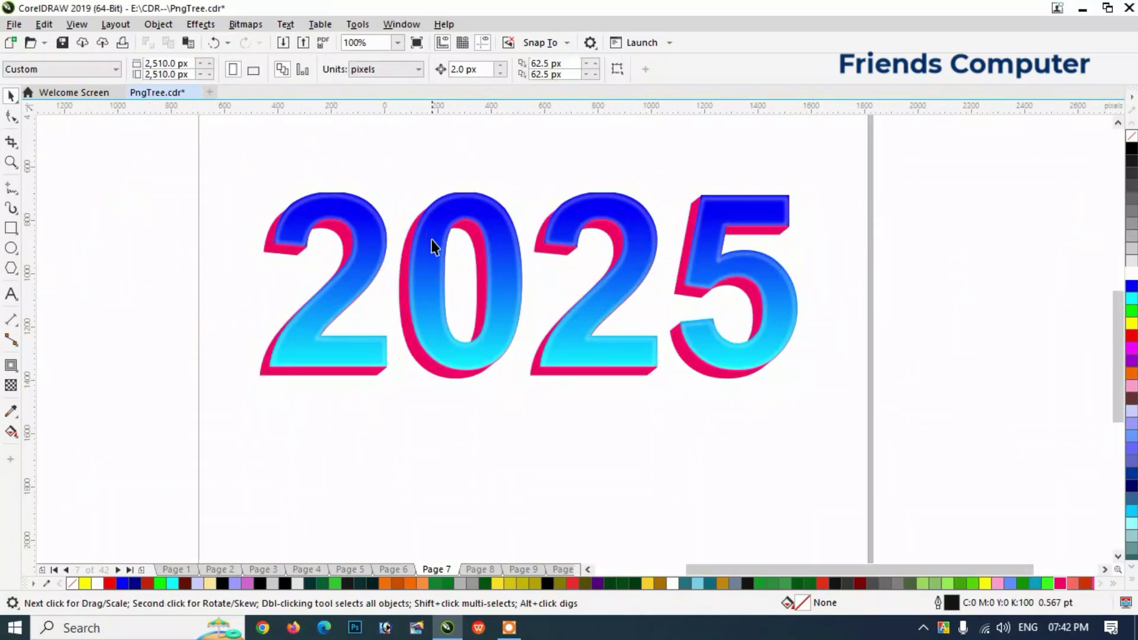
Move the blurred outline object below the artwork and deselect it
scroll(457, 315, up, 2)
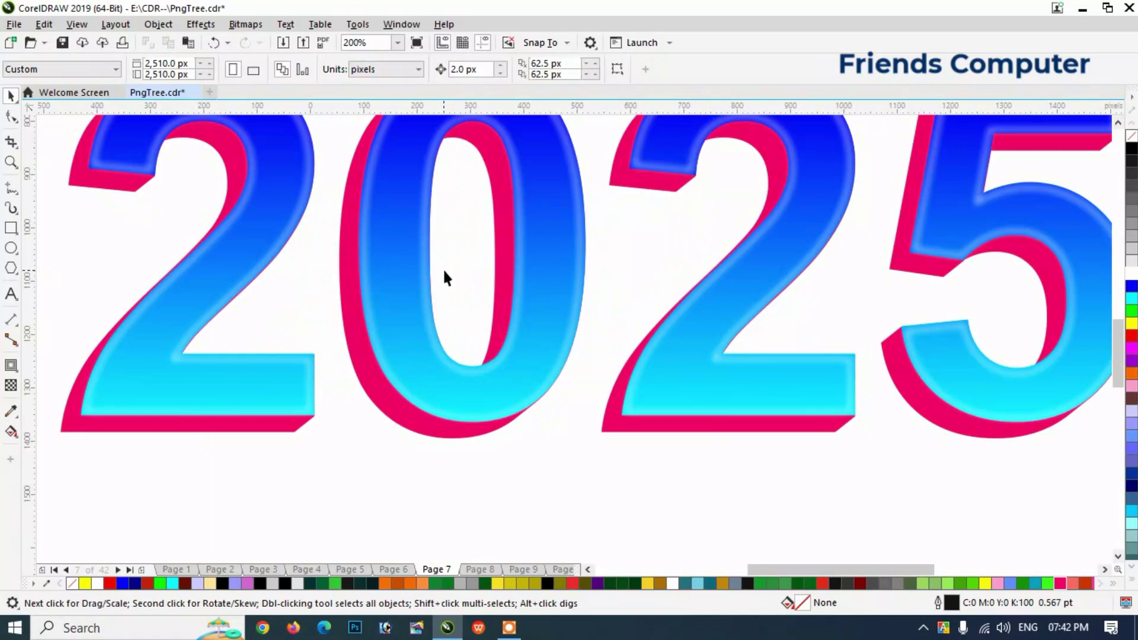
click(394, 257)
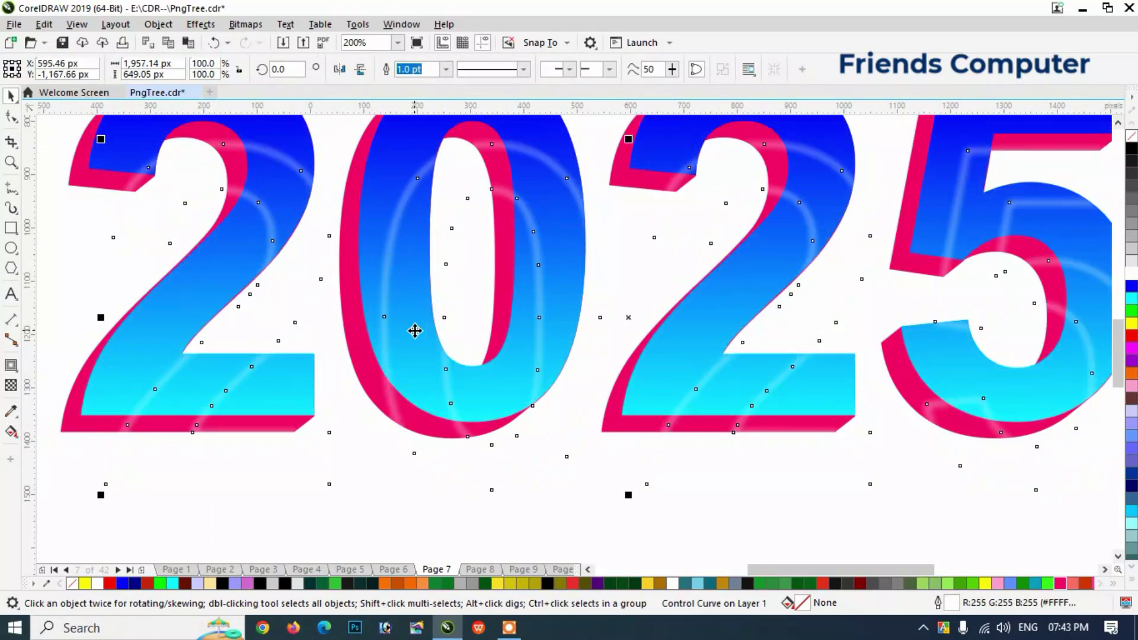
scroll(396, 279, down, 2)
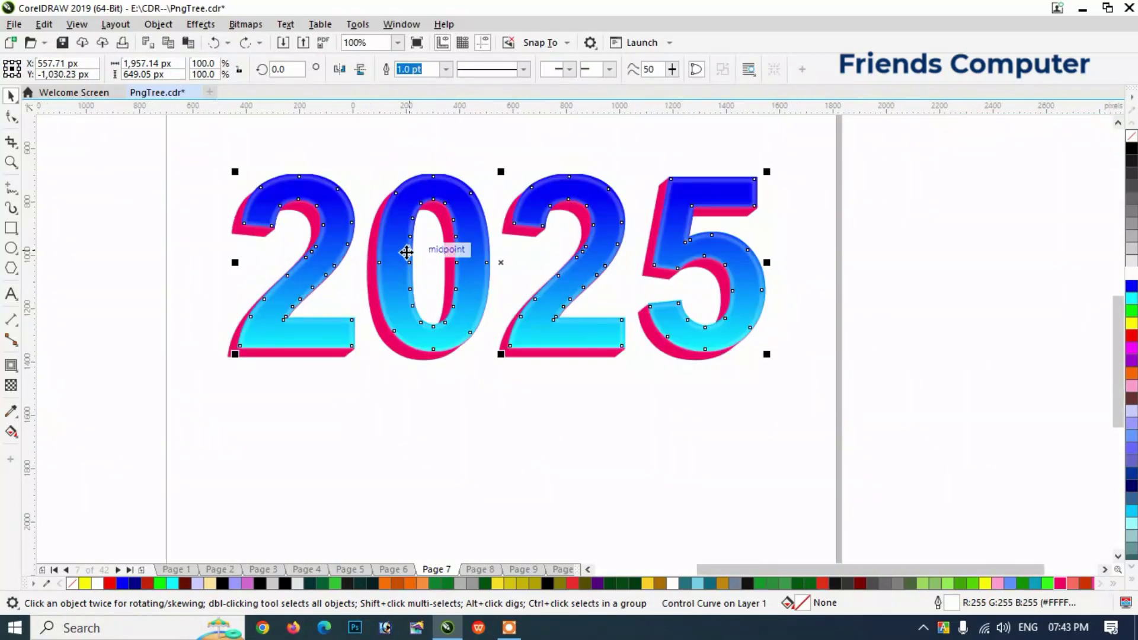
drag(396, 224, 375, 458)
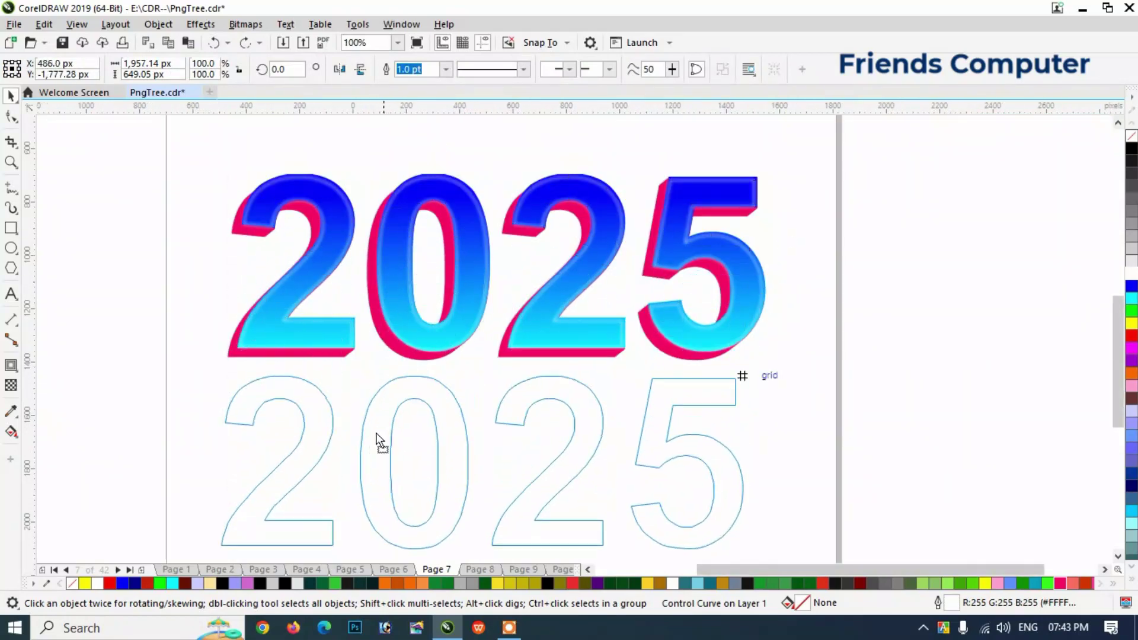
key(Escape)
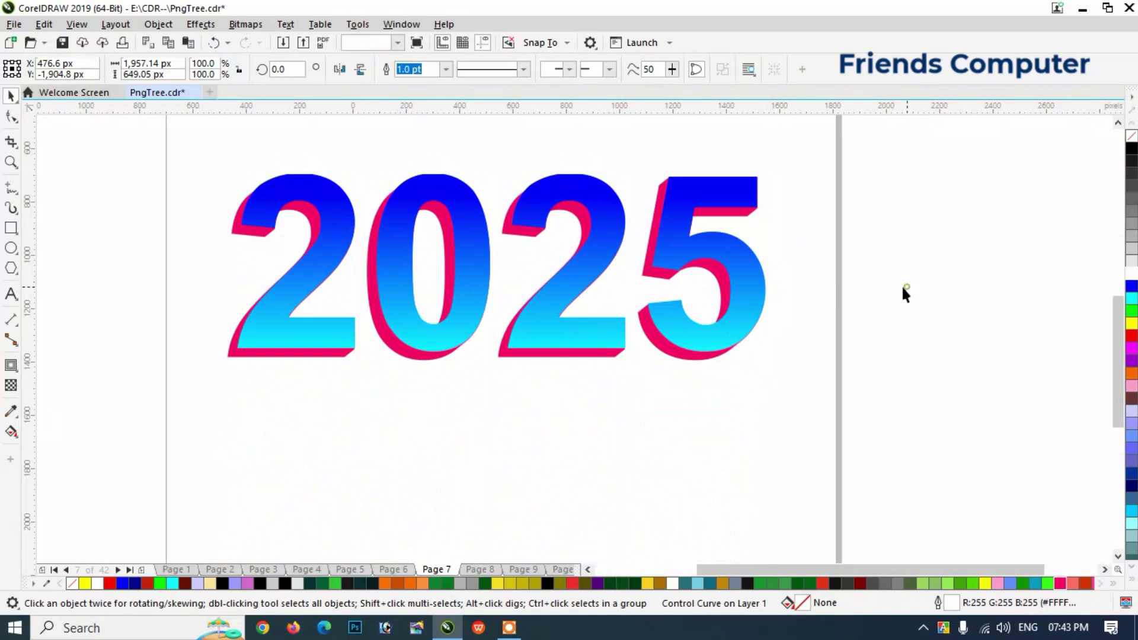
click(901, 292)
scroll(386, 243, up, 2)
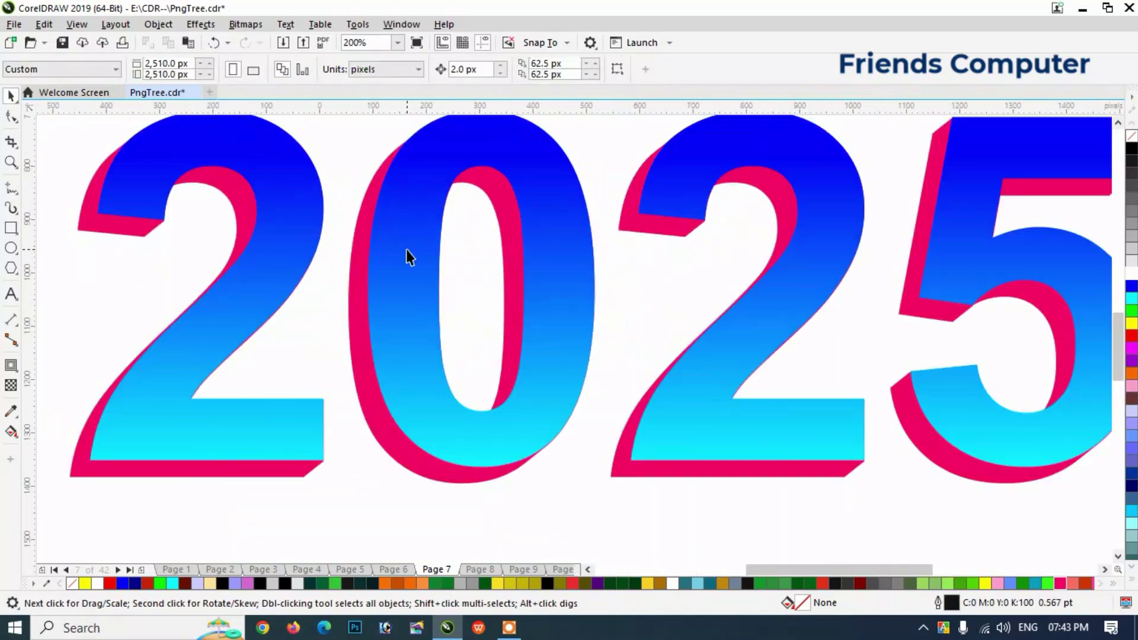
Add a new inside contour to all four 2025 digits
click(407, 250)
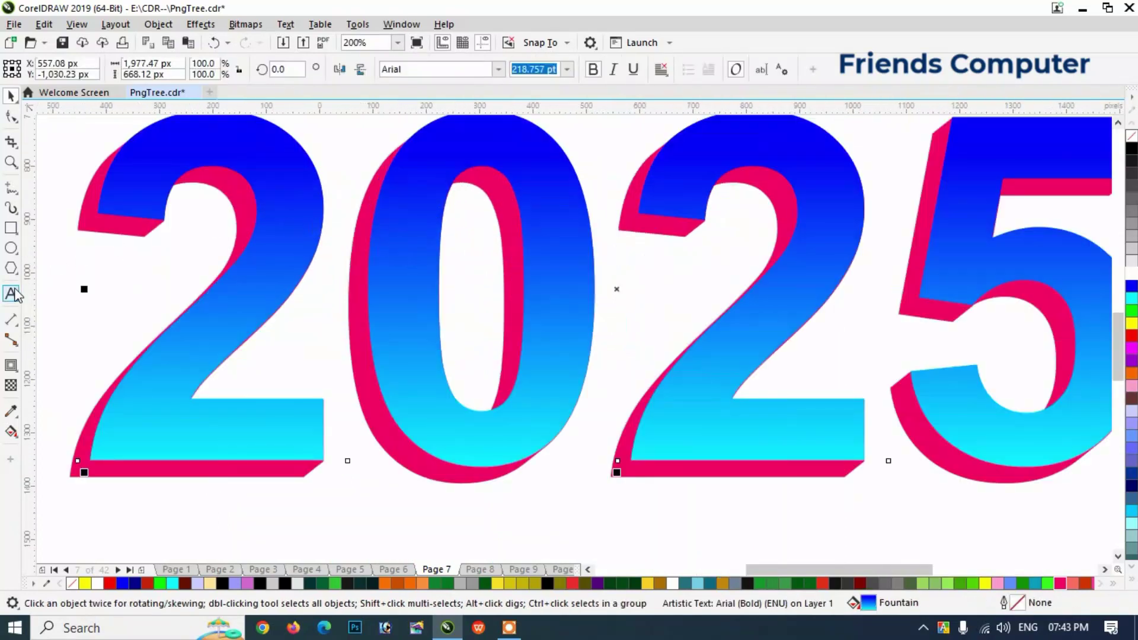
click(11, 366)
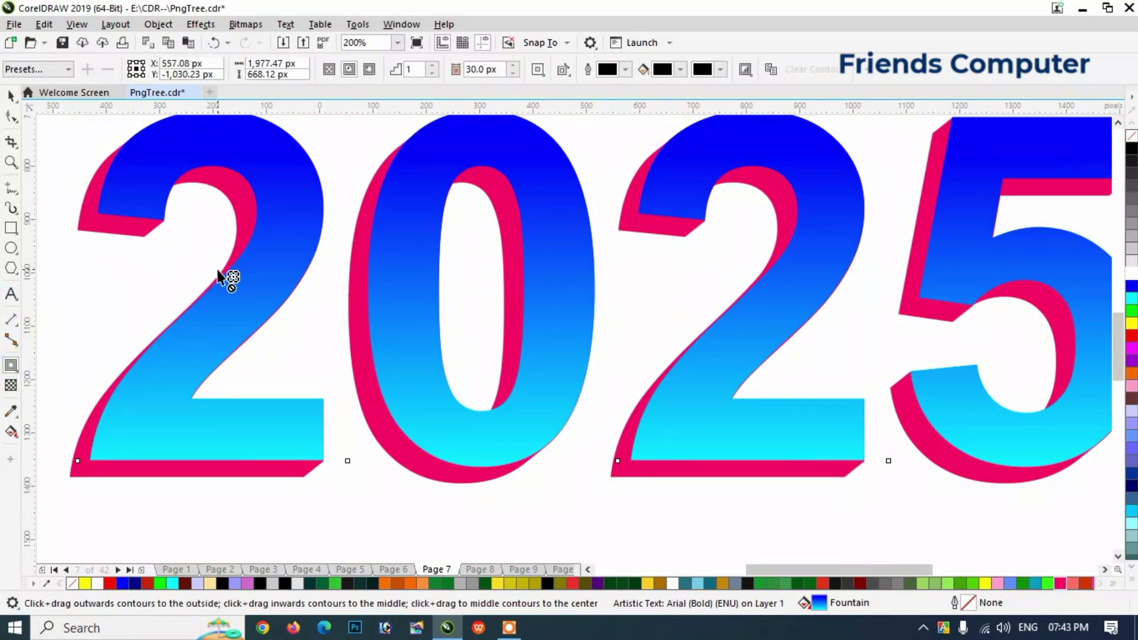
scroll(501, 172, down, 1)
scroll(443, 172, up, 1)
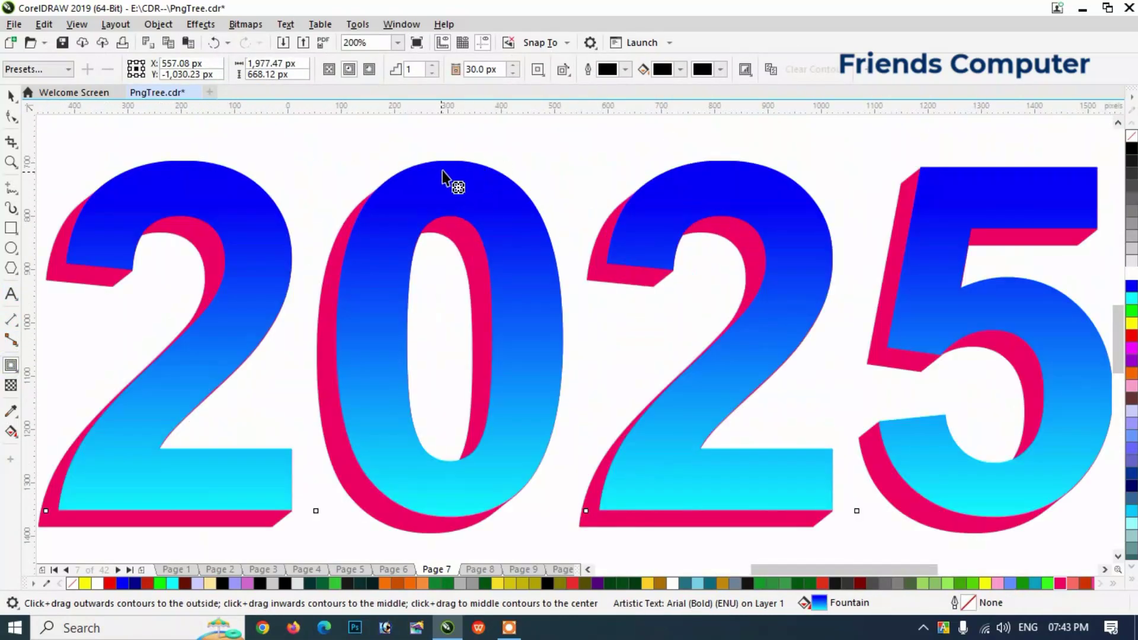
drag(456, 161, 455, 172)
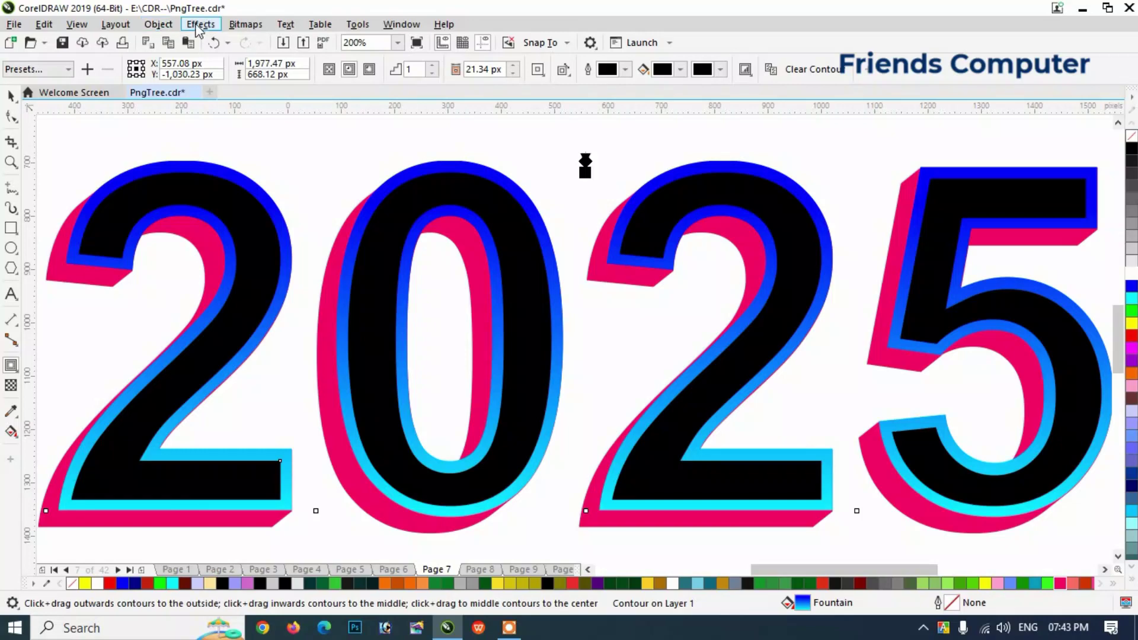
Break the new contour apart from the digits and clear the selection
click(159, 26)
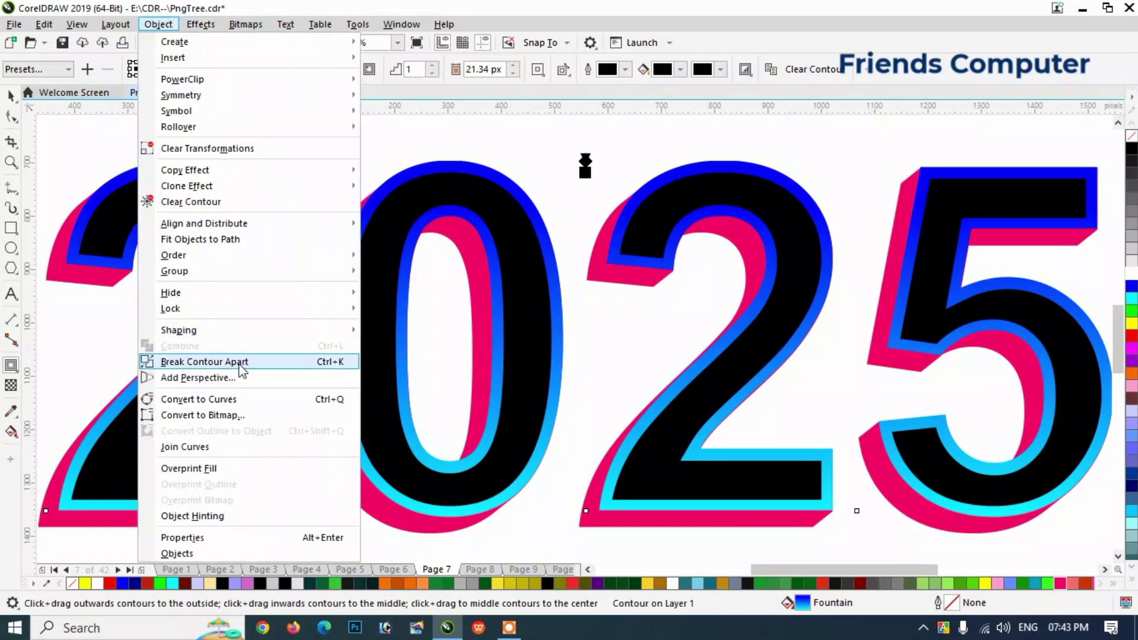
click(242, 362)
click(11, 95)
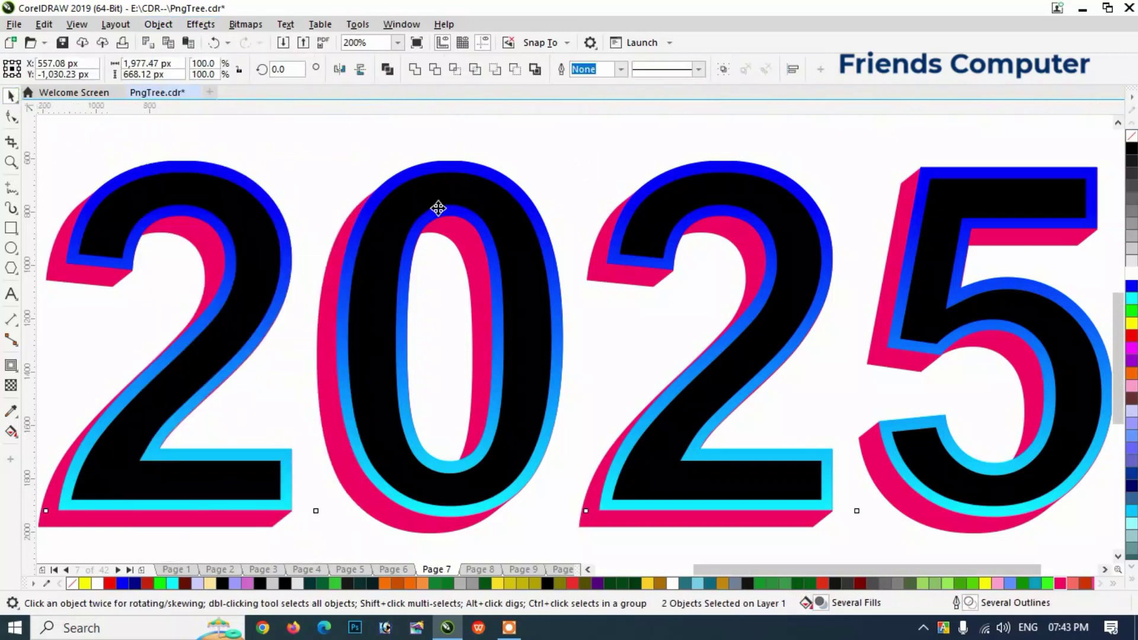
scroll(437, 208, down, 2)
click(208, 159)
scroll(89, 208, up, 1)
click(11, 189)
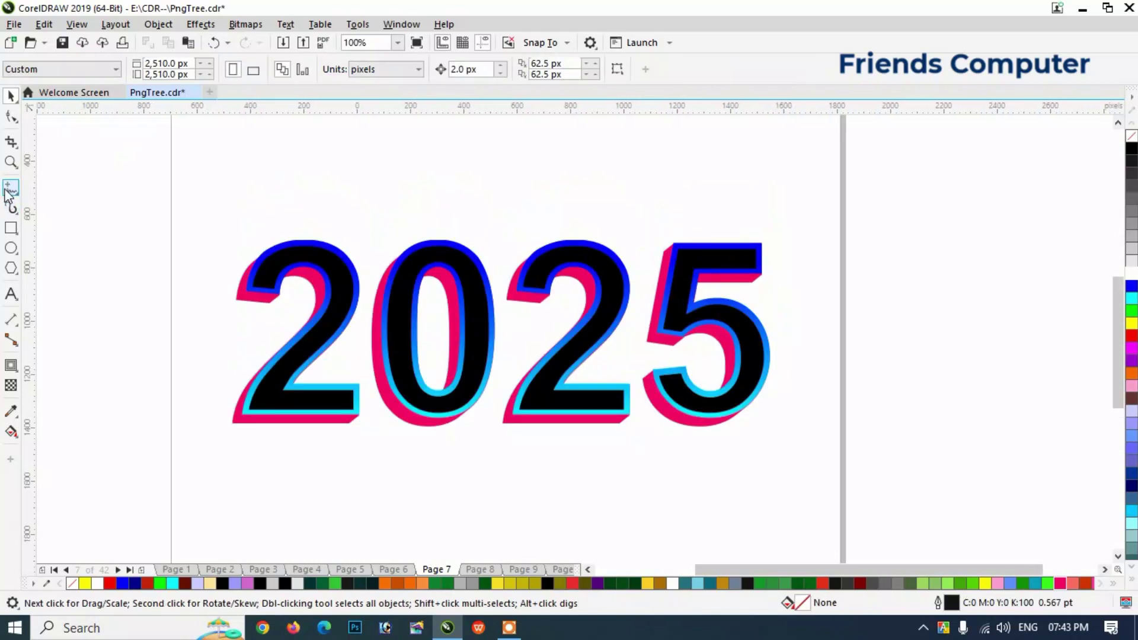
Draw a wavy freehand curve over the digits' top half and trim the black digits with it
mouse_move(153, 156)
mouse_down()
mouse_move(171, 346)
mouse_move(437, 323)
mouse_move(632, 342)
mouse_move(966, 247)
mouse_move(576, 166)
mouse_move(150, 157)
mouse_up()
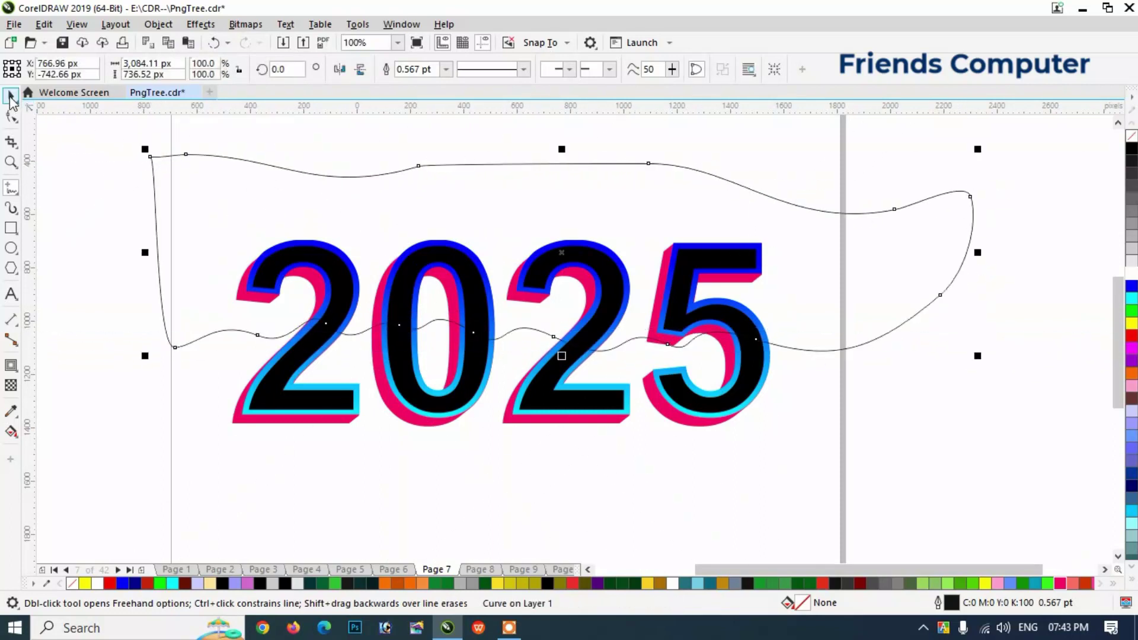
click(11, 95)
click(70, 155)
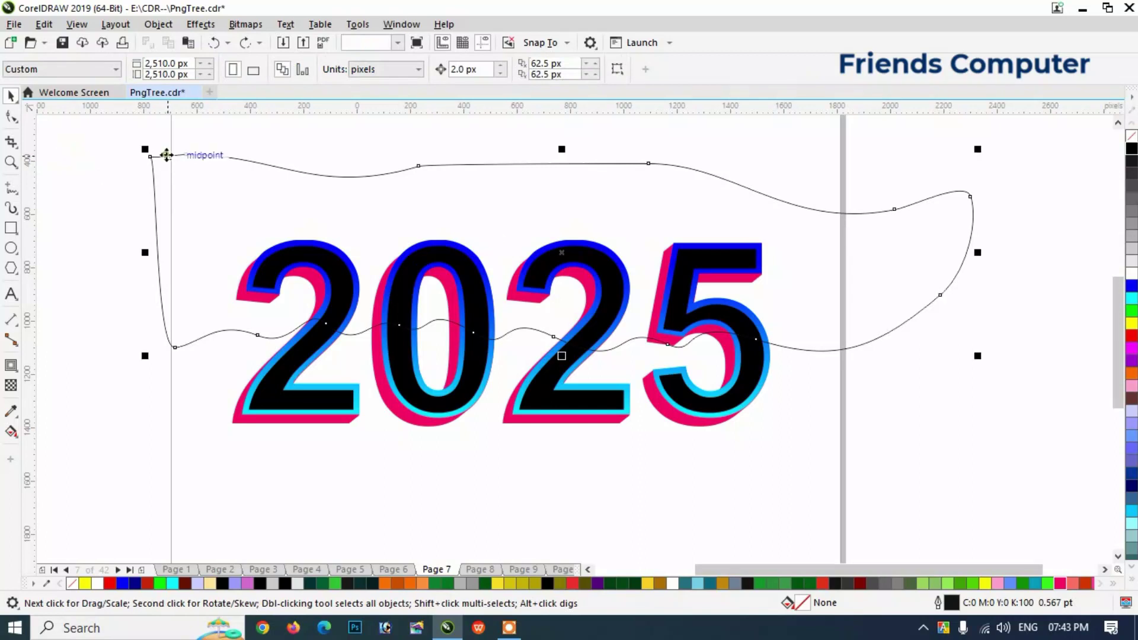
click(164, 154)
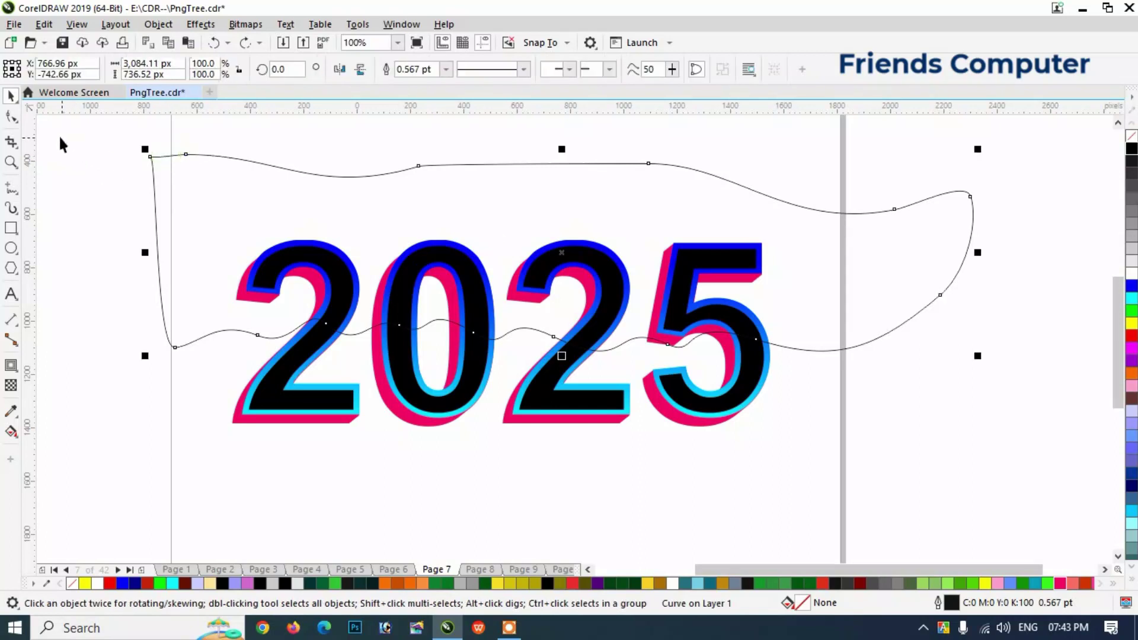
shift+click(341, 279)
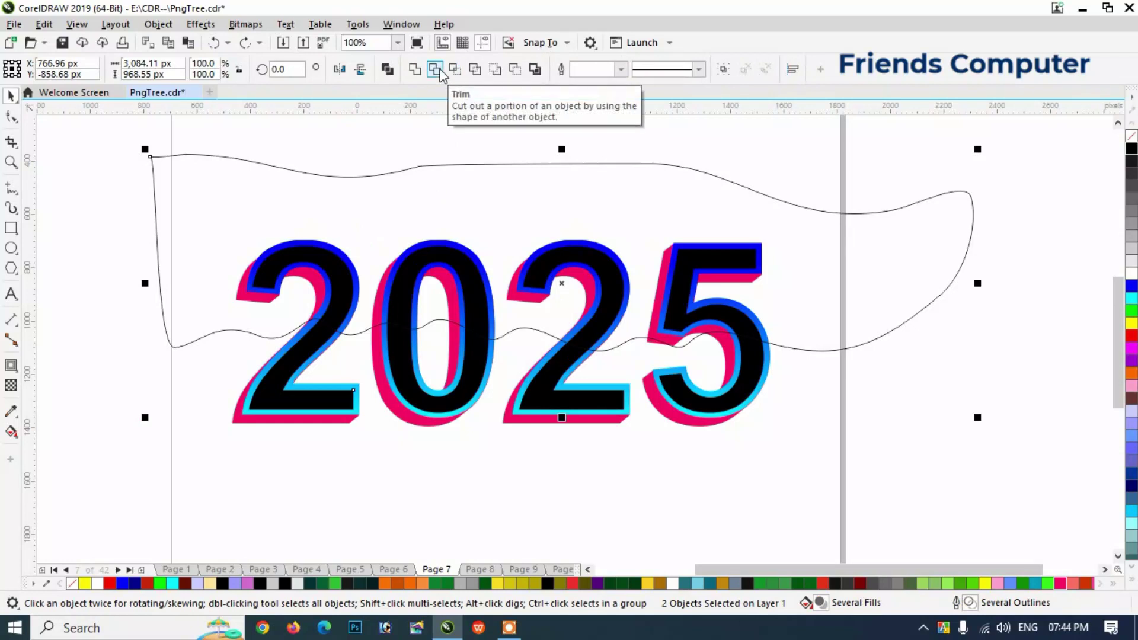
click(440, 71)
Delete the wavy cutting curve
click(970, 176)
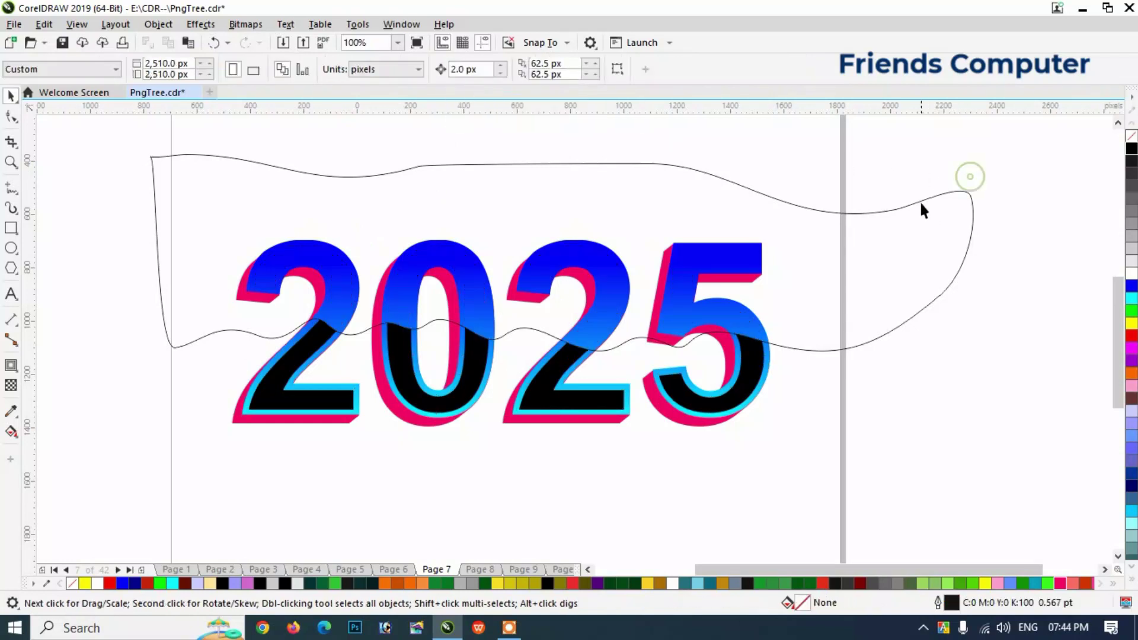
click(920, 198)
click(922, 202)
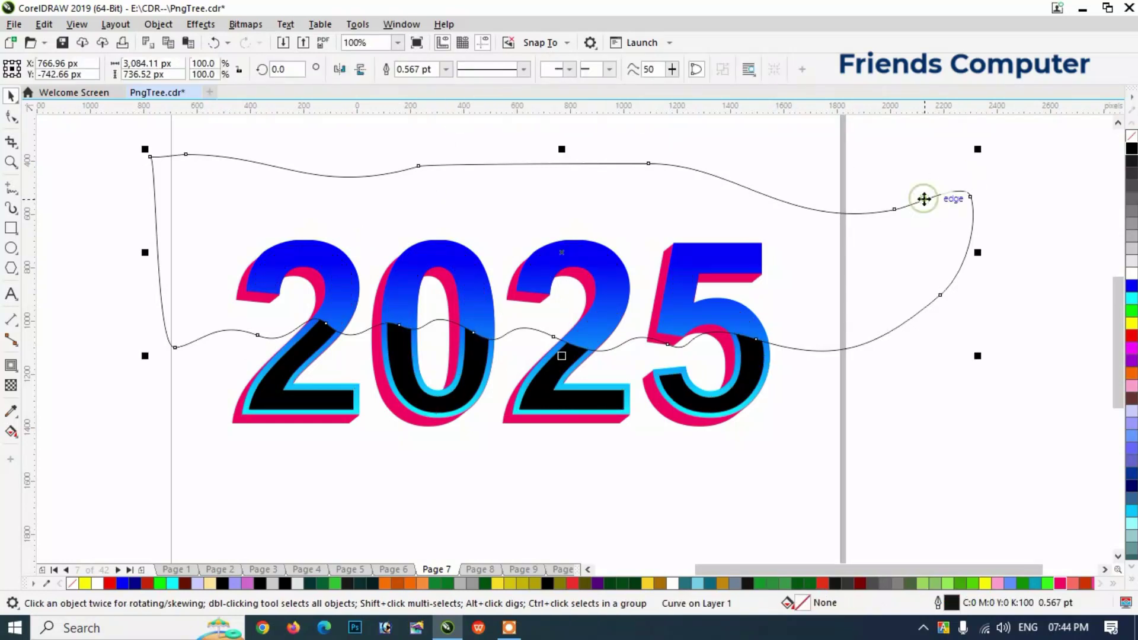
key(Delete)
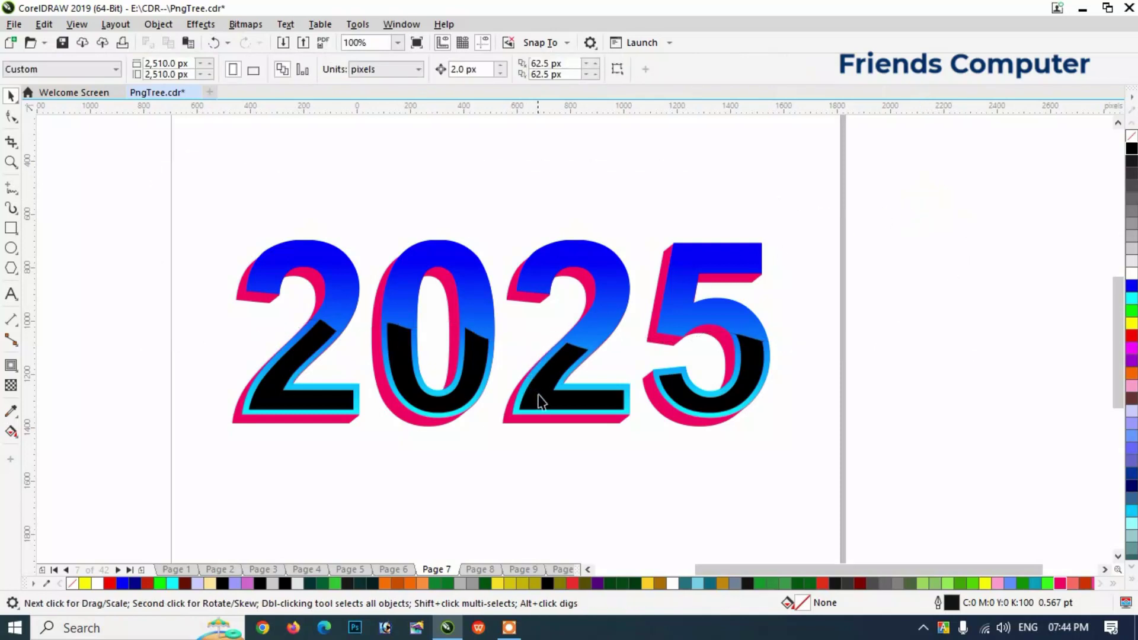
Apply a vertical fountain transparency to the black lower digit parts
click(540, 397)
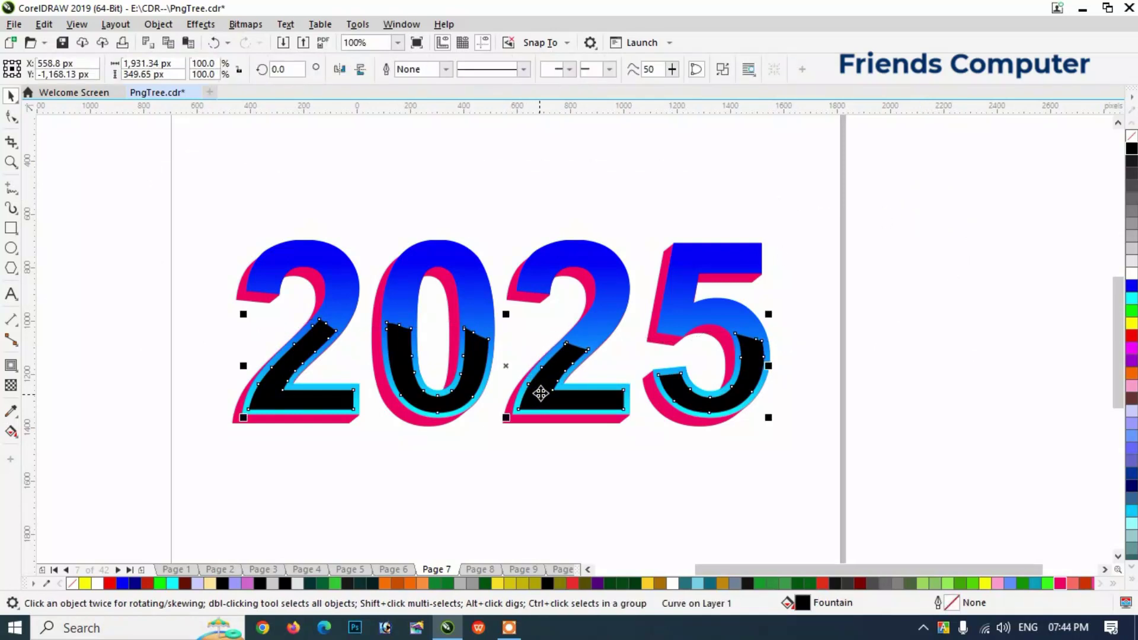
click(11, 386)
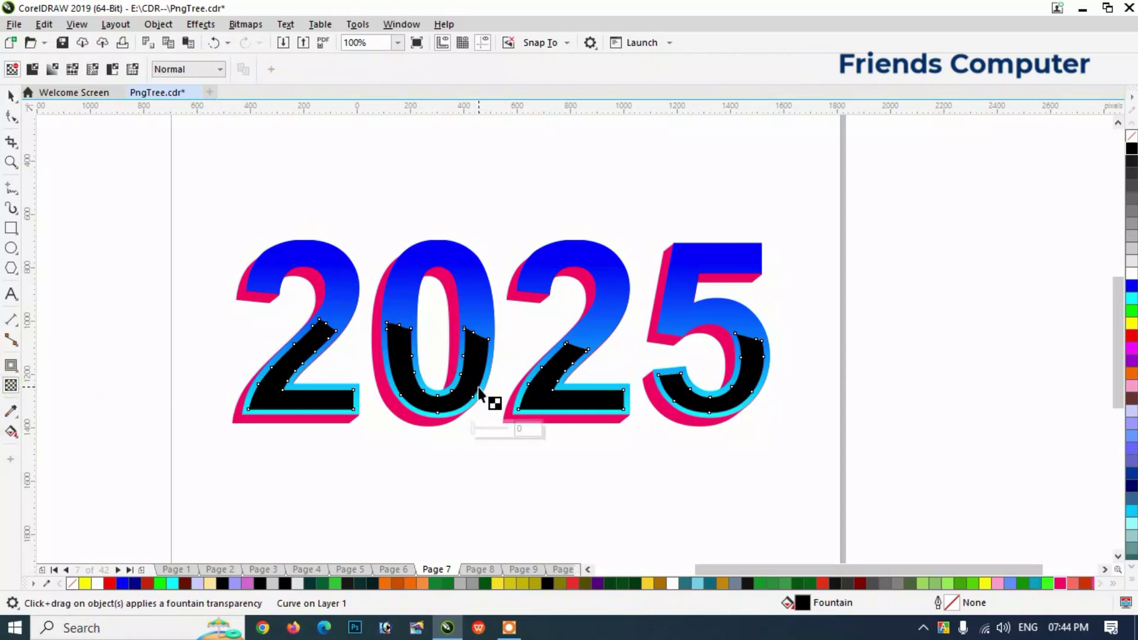
mouse_move(466, 387)
mouse_down()
mouse_move(490, 262)
mouse_move(475, 197)
mouse_up()
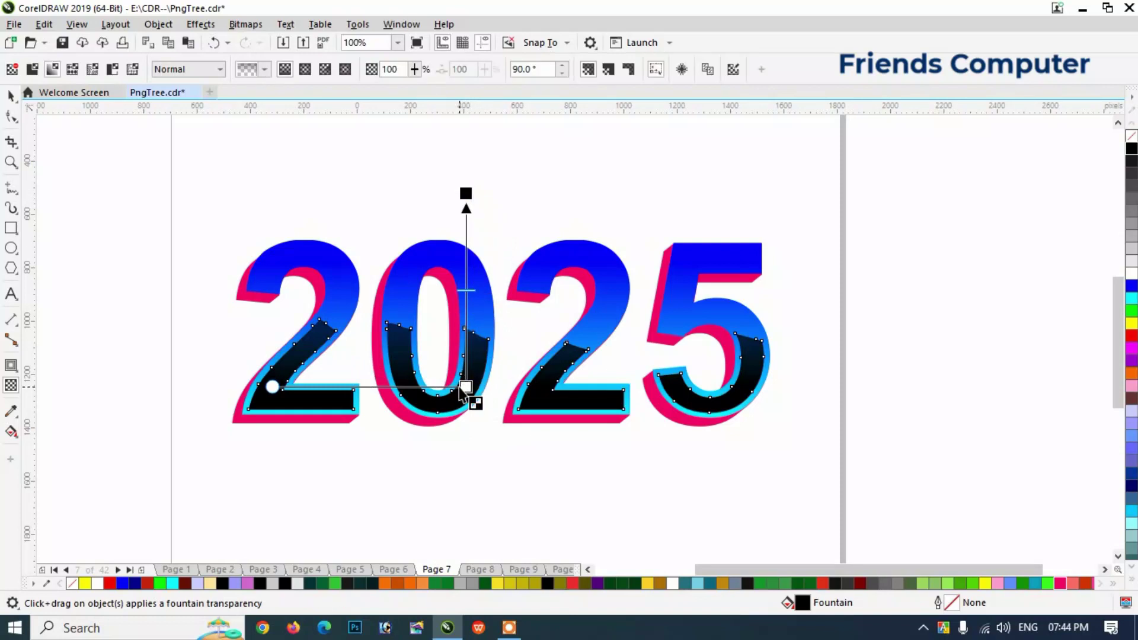
drag(466, 387, 464, 427)
drag(470, 483, 466, 490)
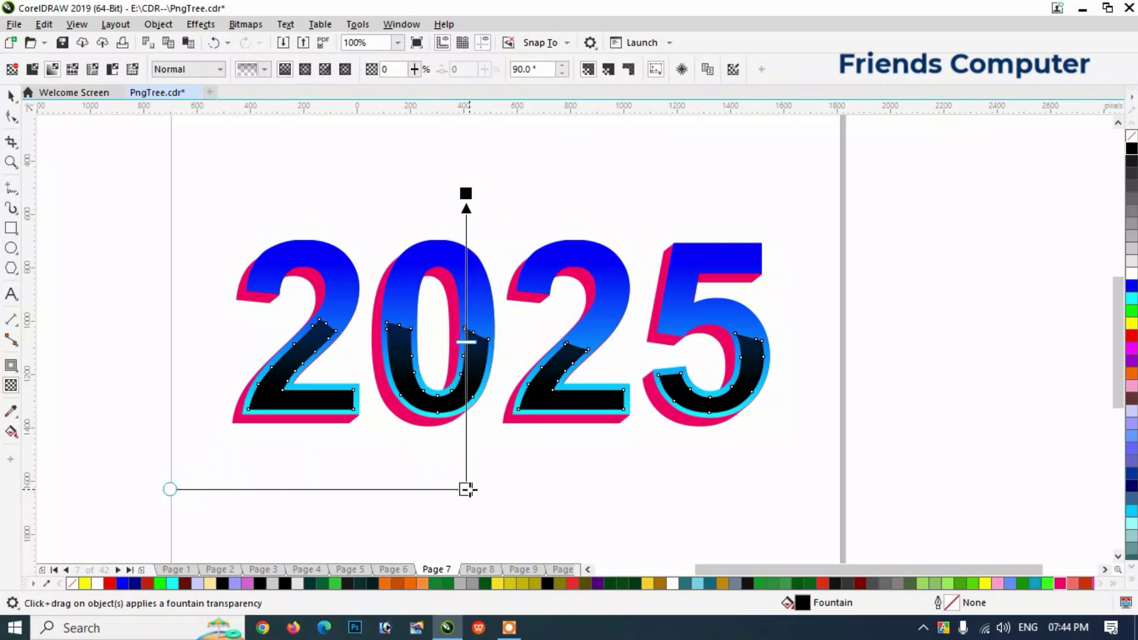
Adjust the transparency handles so the fade starts on the 0 and ends below the digits
drag(468, 191, 470, 283)
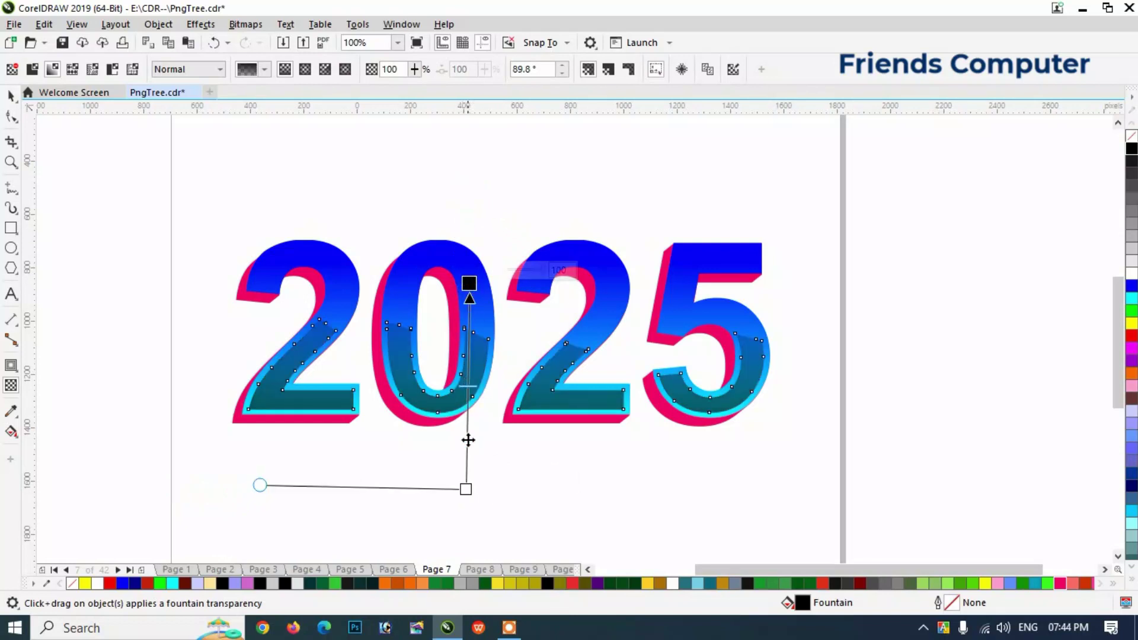
drag(466, 489, 461, 546)
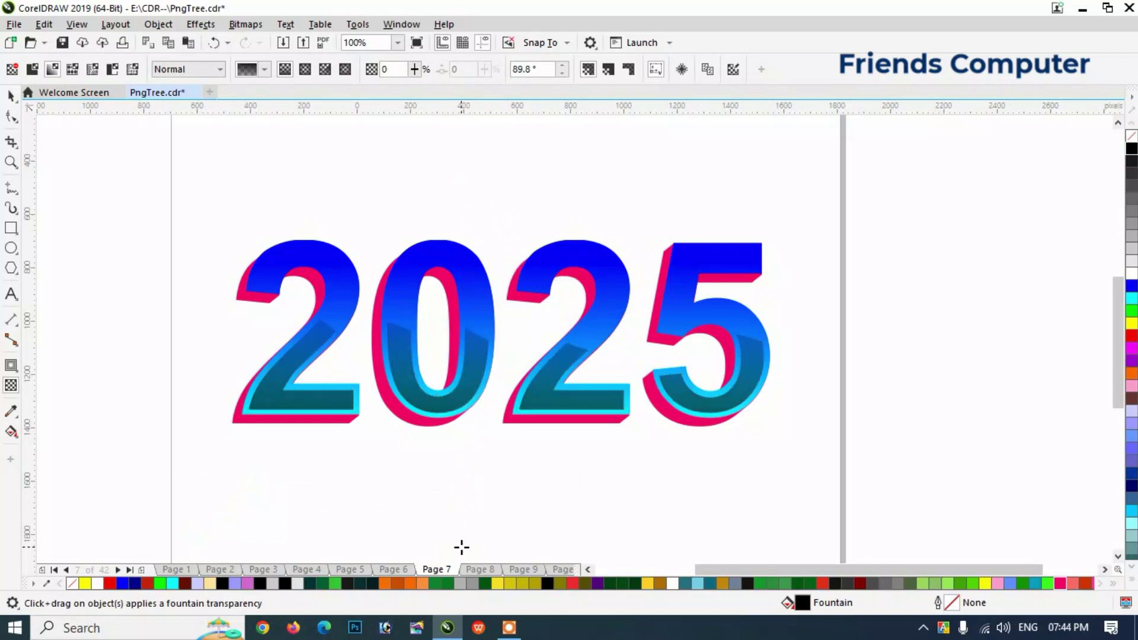
drag(470, 284, 468, 186)
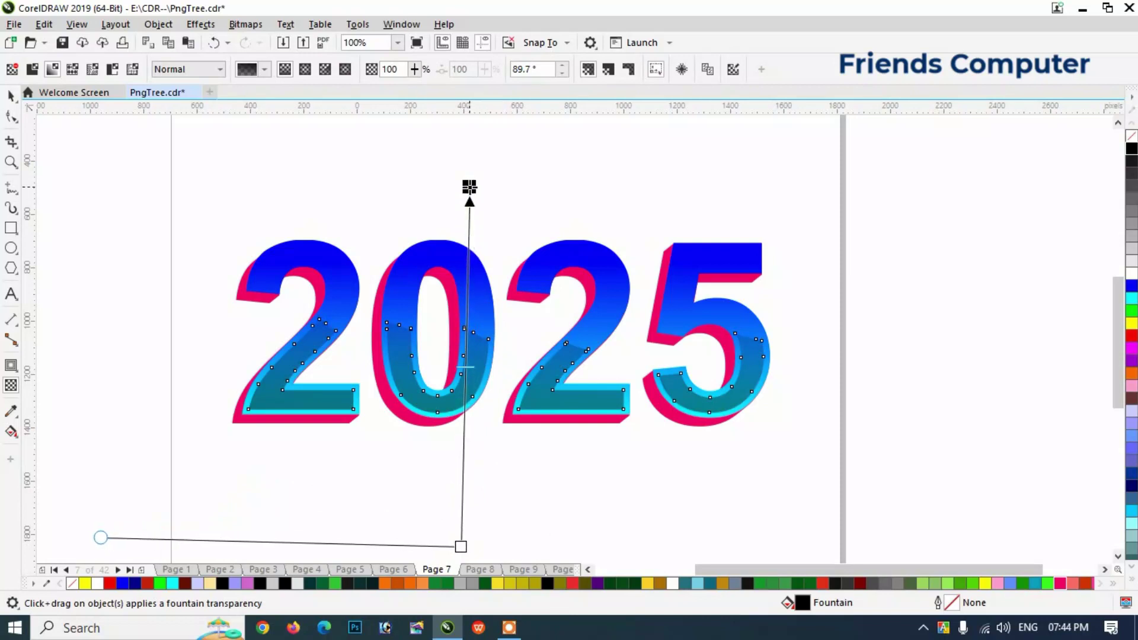
scroll(466, 226, down, 1)
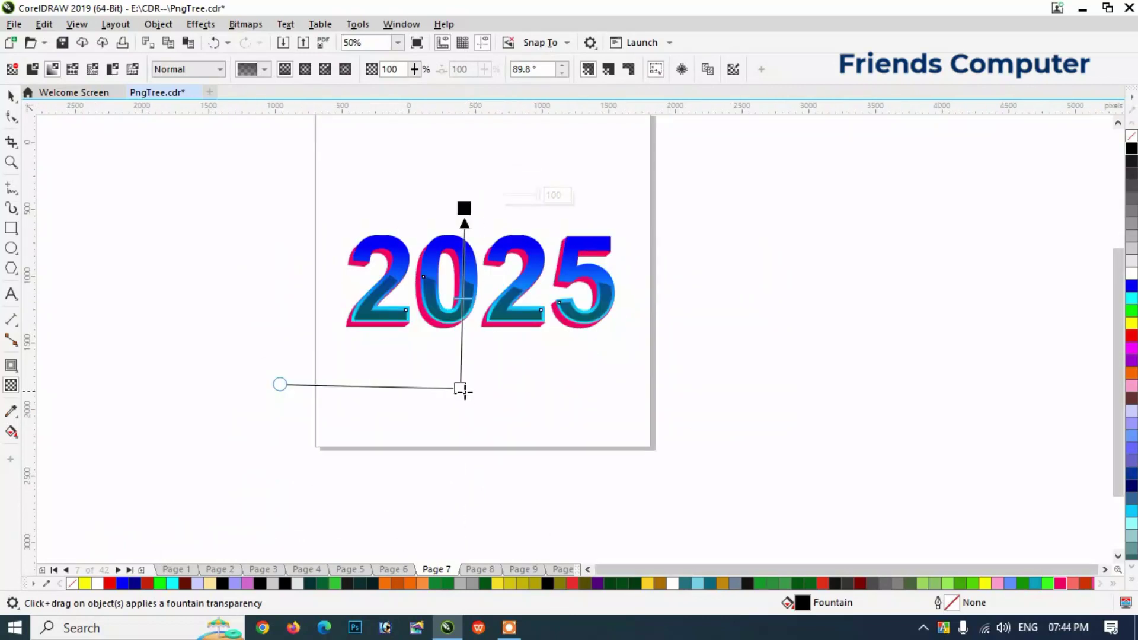
drag(460, 389, 465, 458)
scroll(445, 261, up, 1)
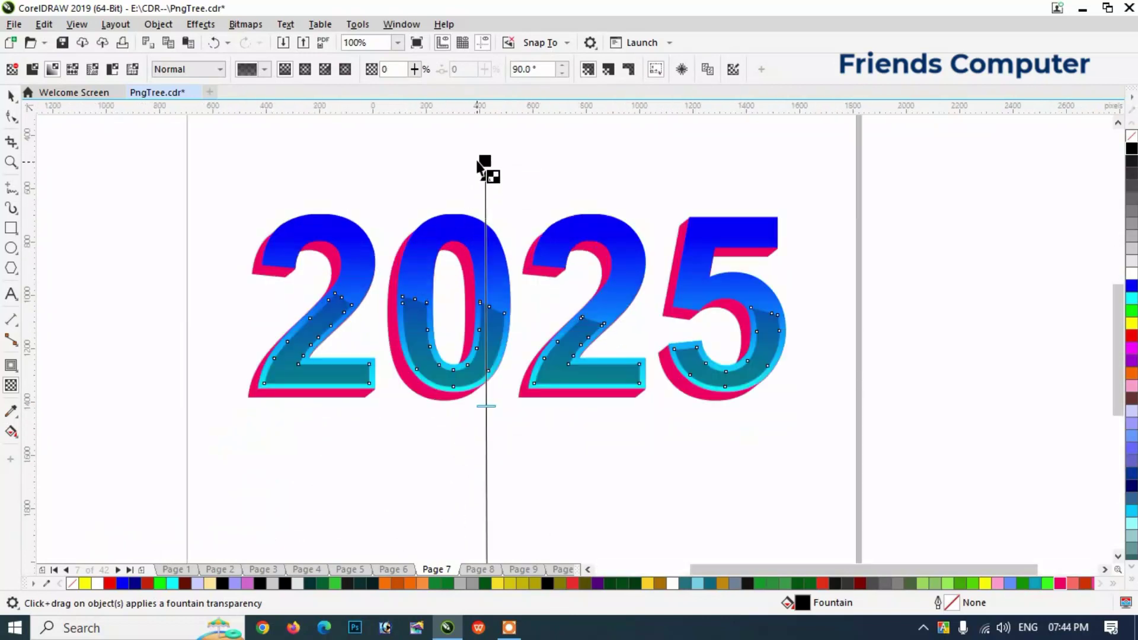
drag(485, 160, 481, 266)
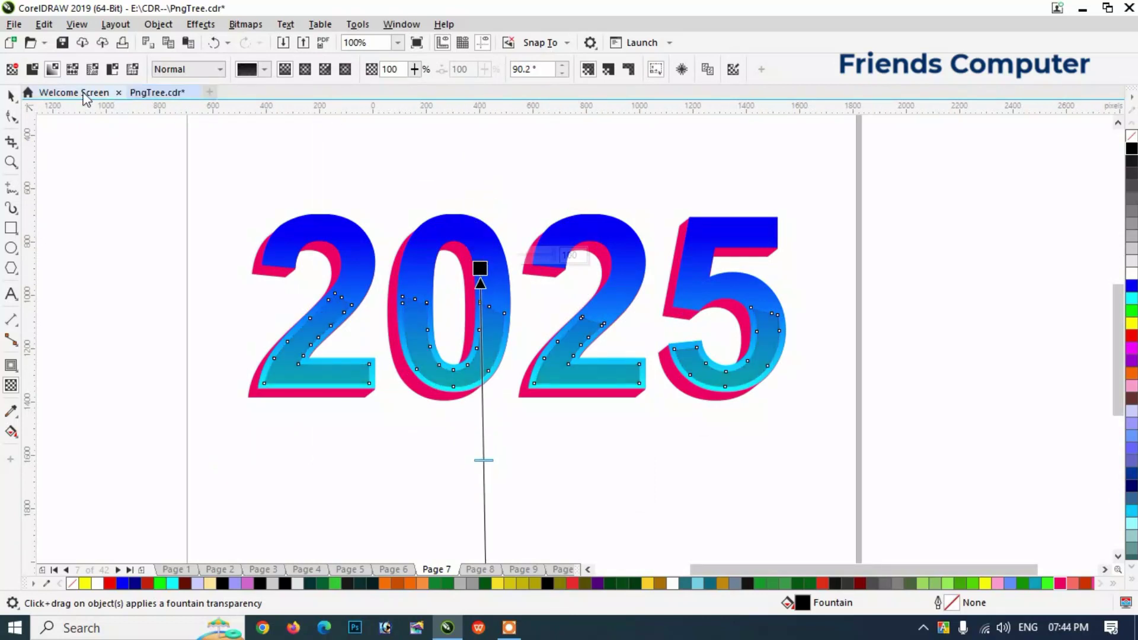
click(11, 96)
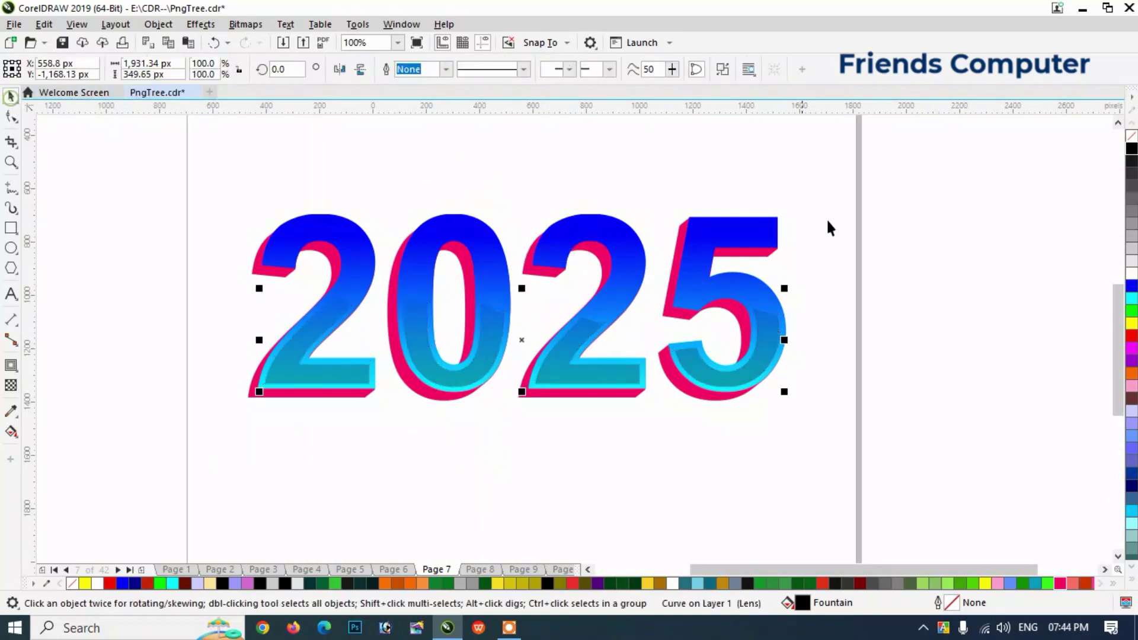
Change the lens fill to 60% Black
click(1131, 228)
click(1132, 205)
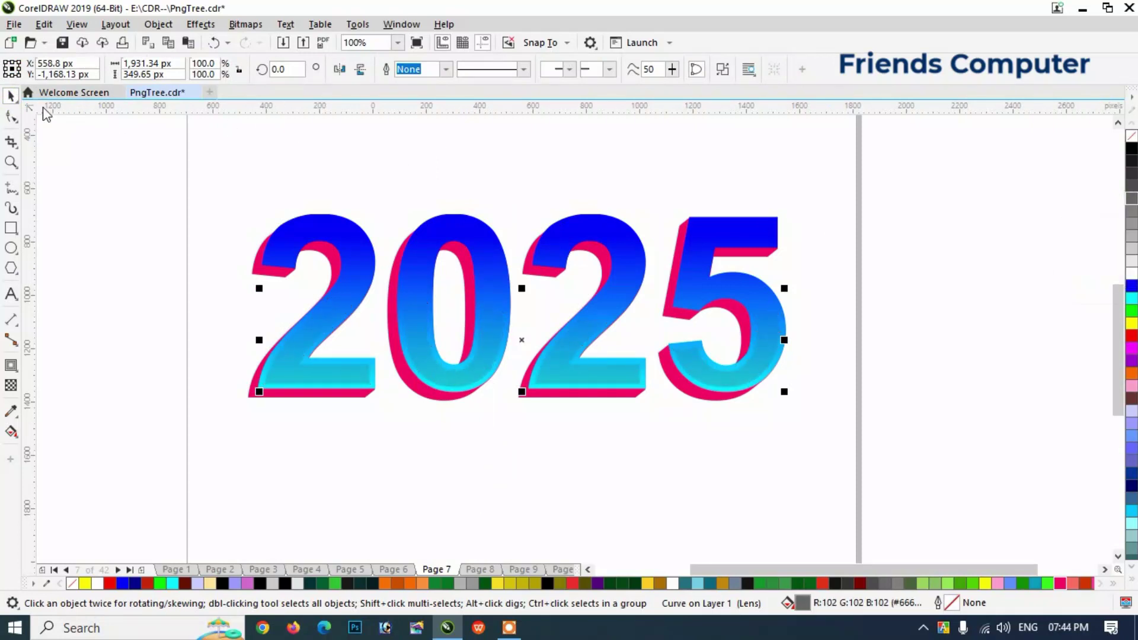
click(74, 180)
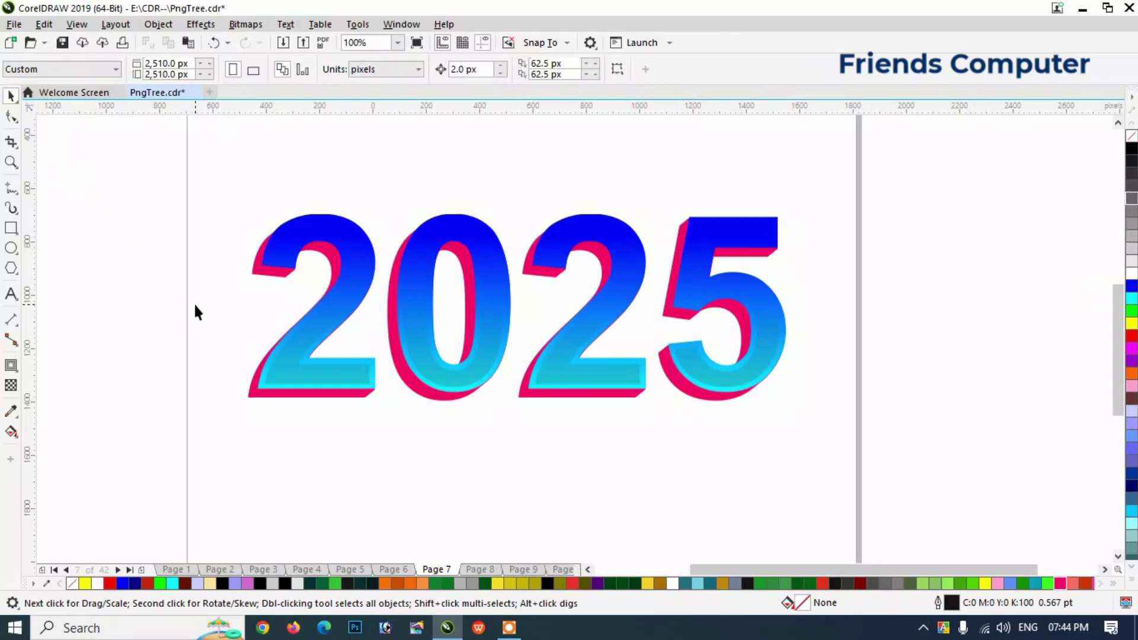
Drag the pink shadow layer off the 2025 digits and delete it
click(305, 228)
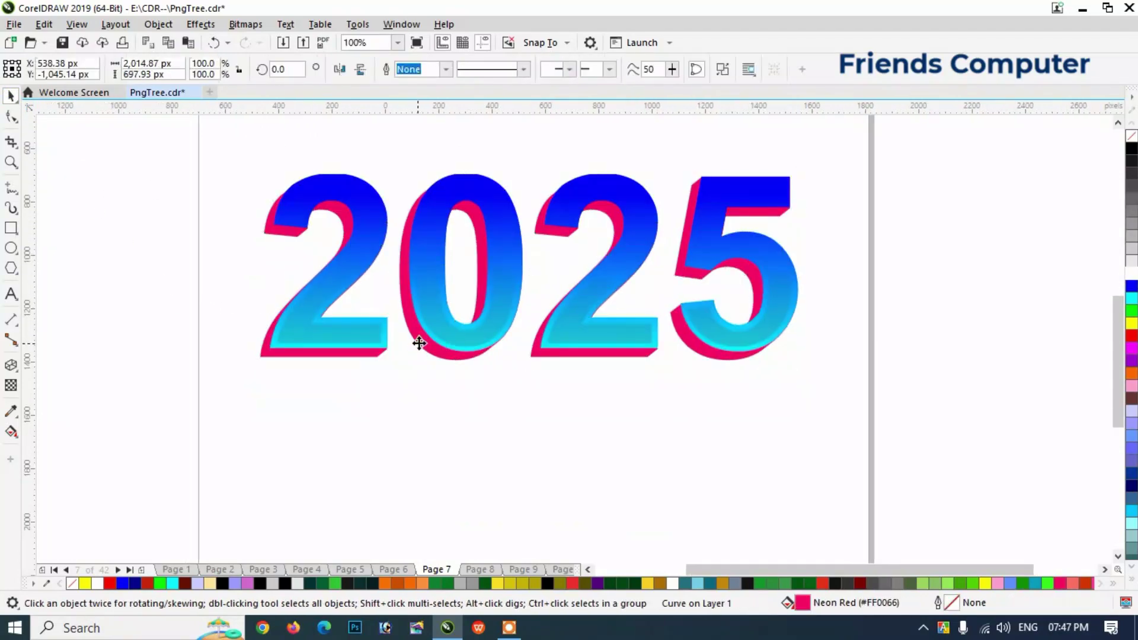
drag(415, 338, 371, 456)
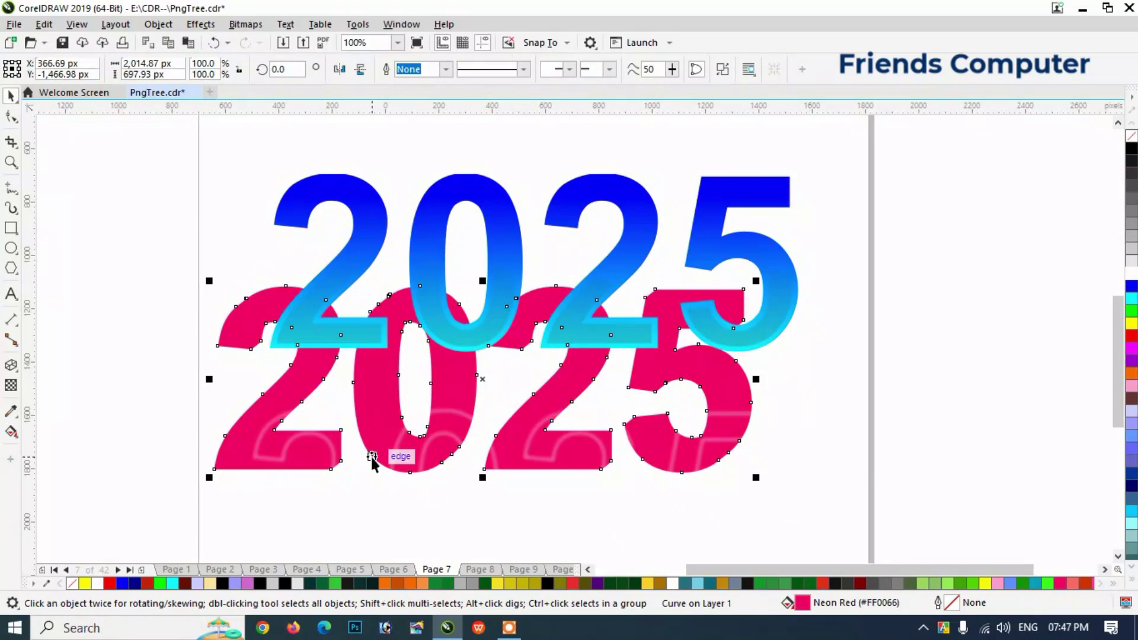
key(Delete)
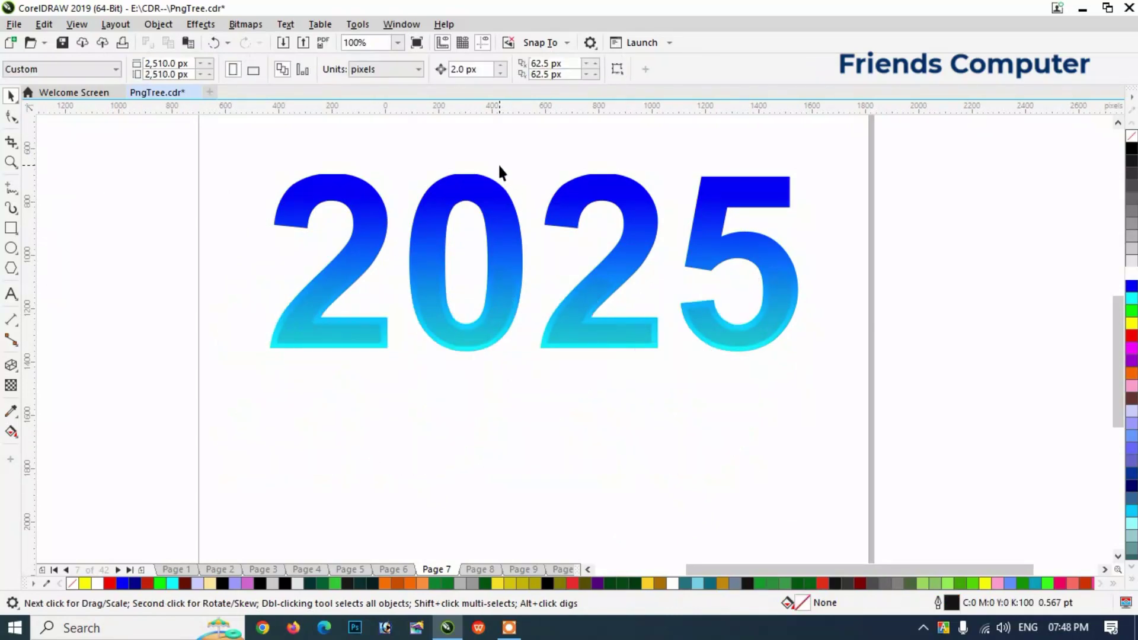
click(471, 175)
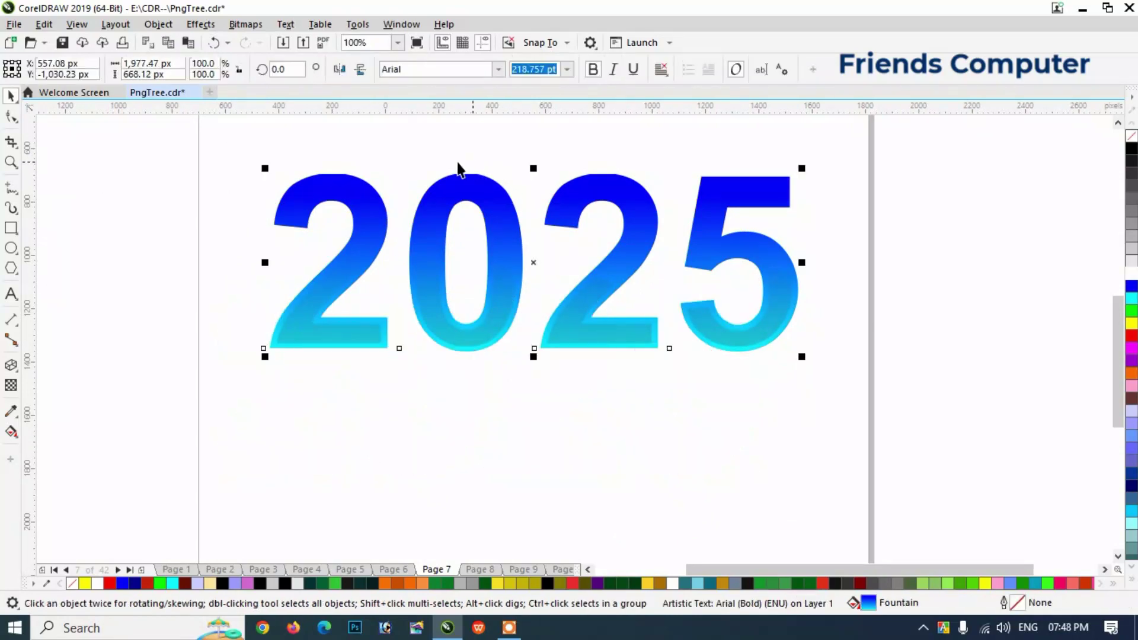
Add a 70.19 px black round-cornered outside contour to 2025 and break it apart
click(11, 364)
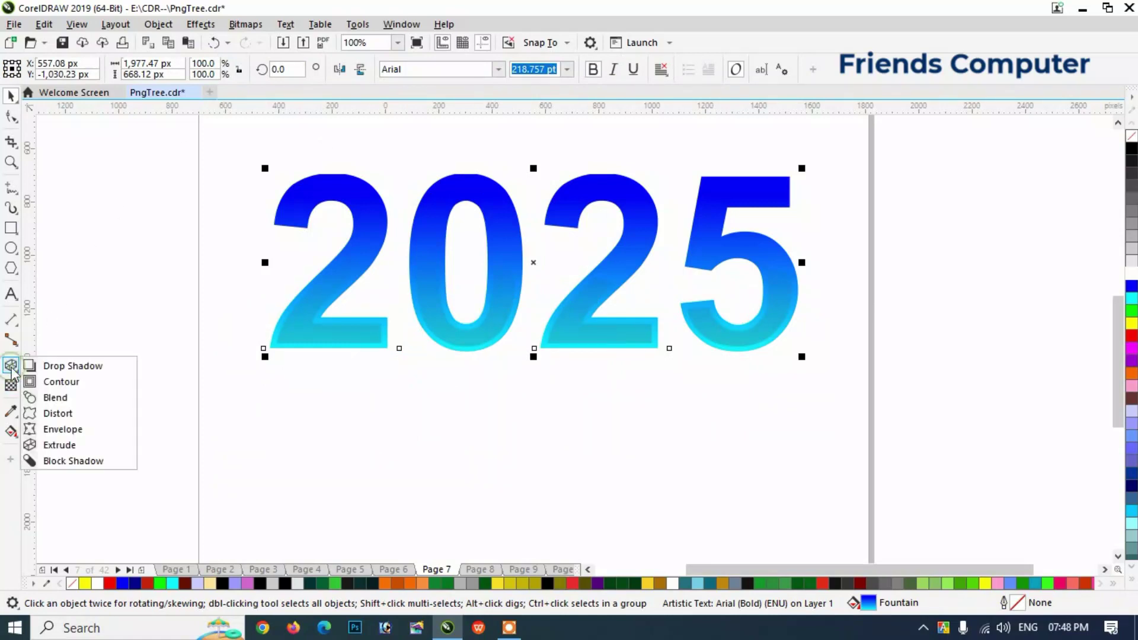
click(43, 377)
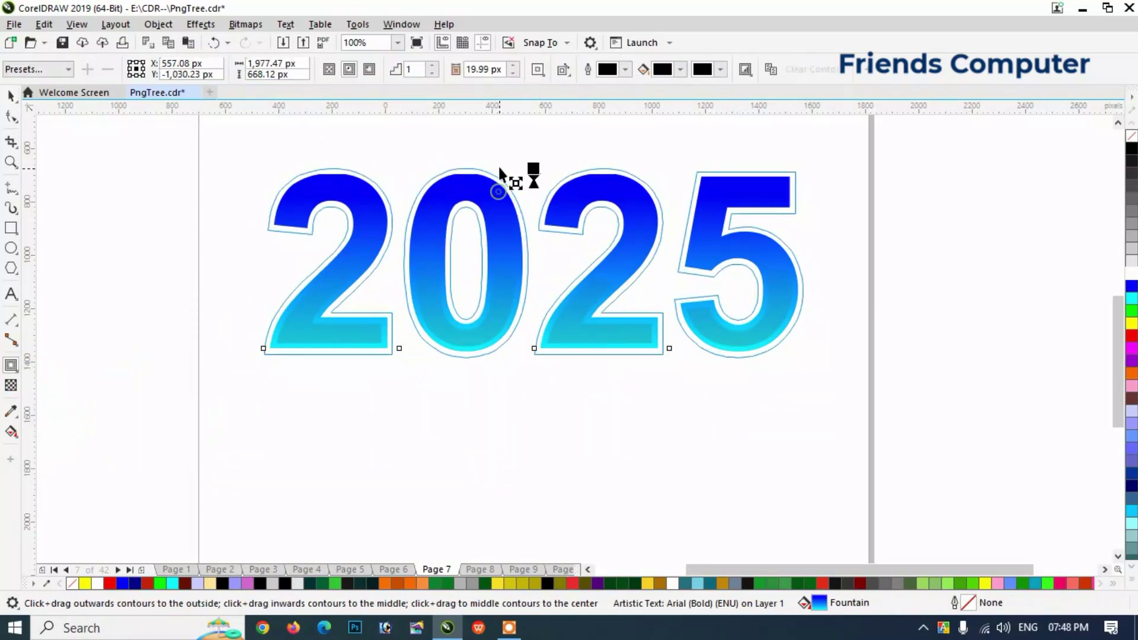
drag(518, 221, 503, 166)
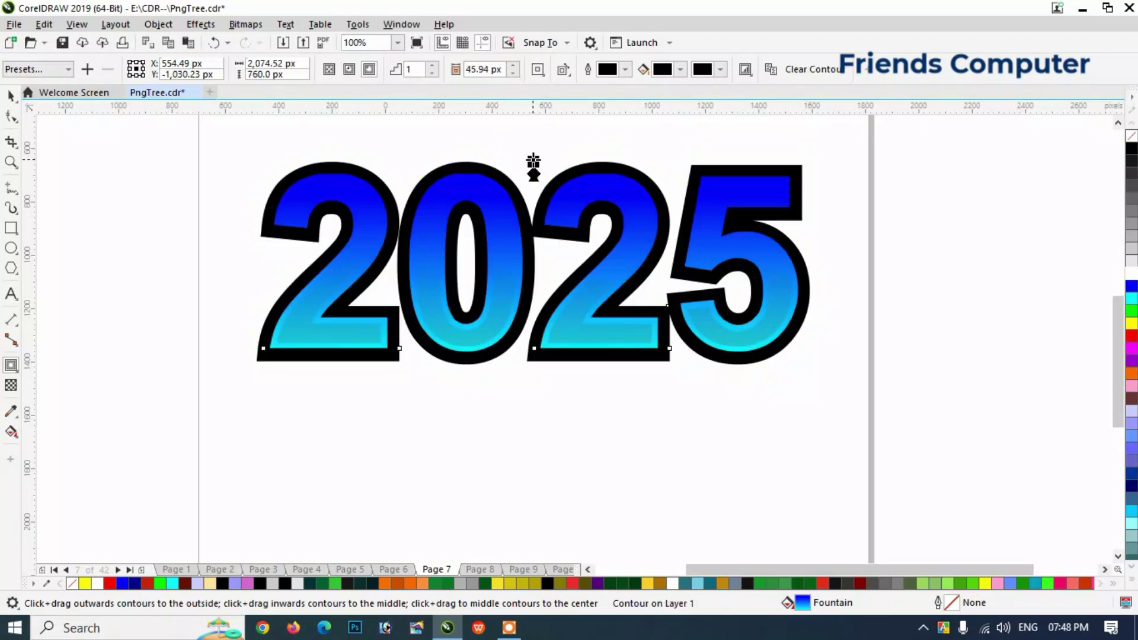
drag(533, 160, 533, 155)
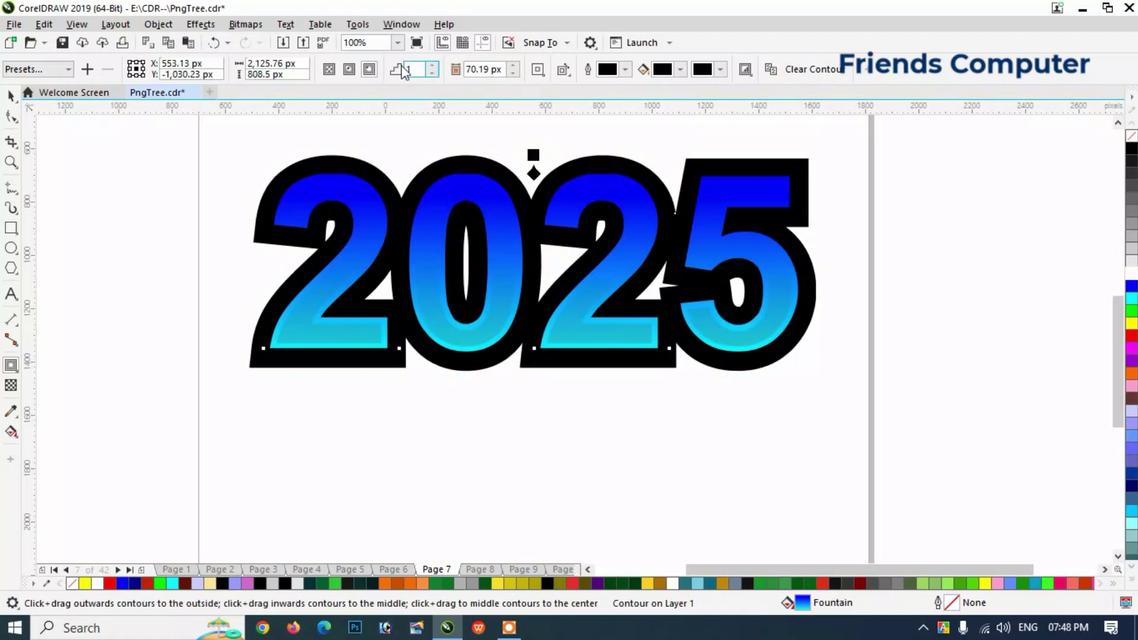
click(538, 70)
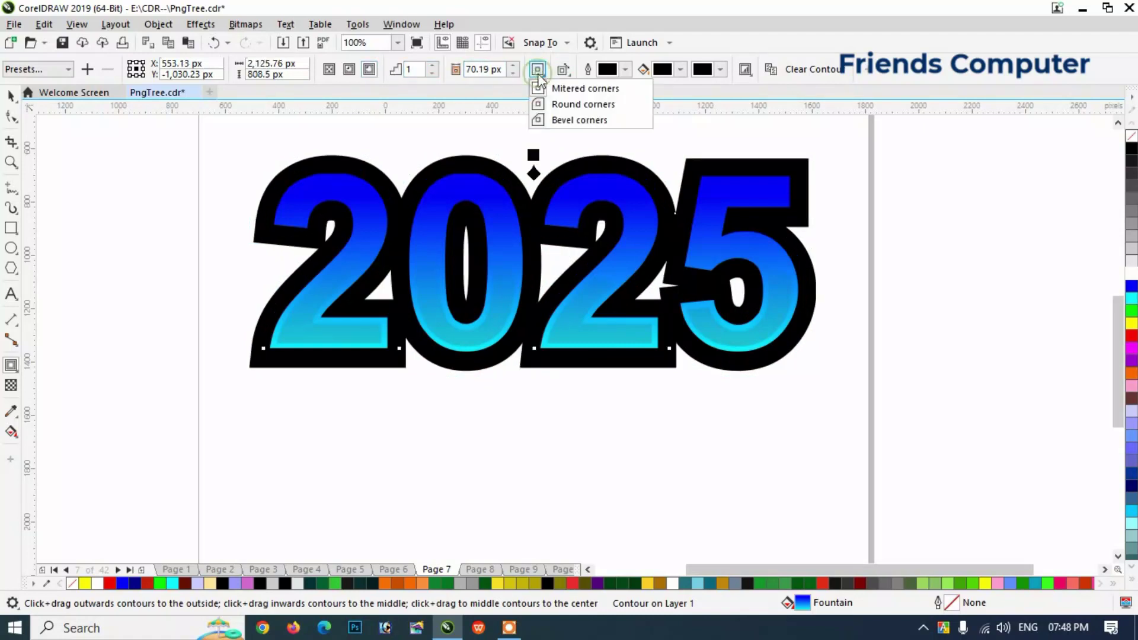
click(578, 104)
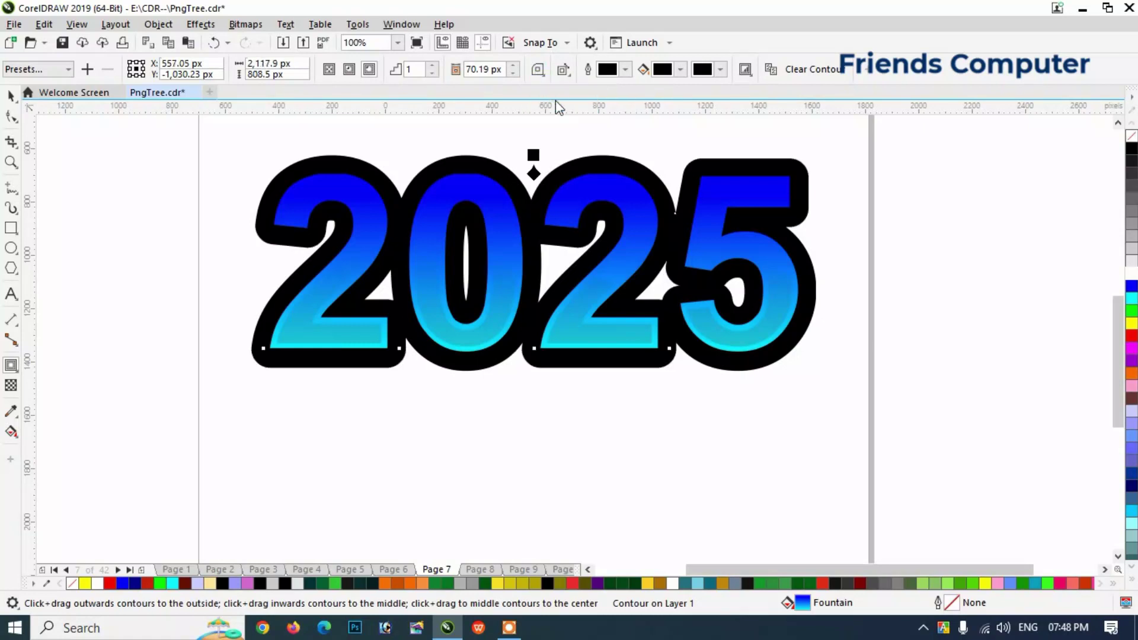
click(155, 26)
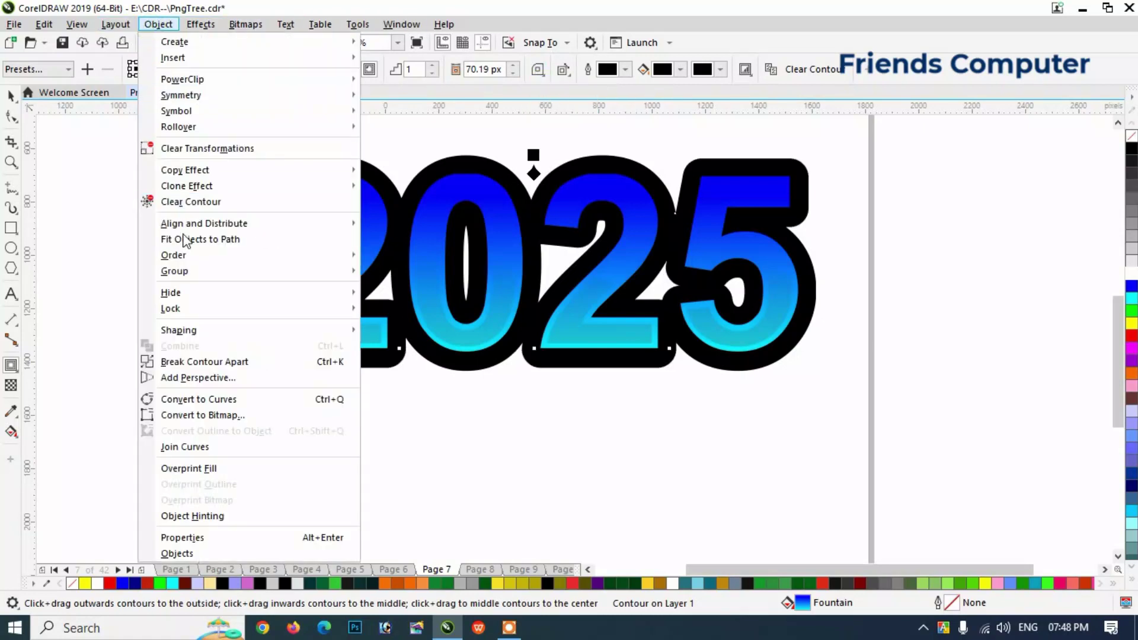
click(204, 361)
Fill the separated black back contour shape with hot pink #FF0066
click(10, 98)
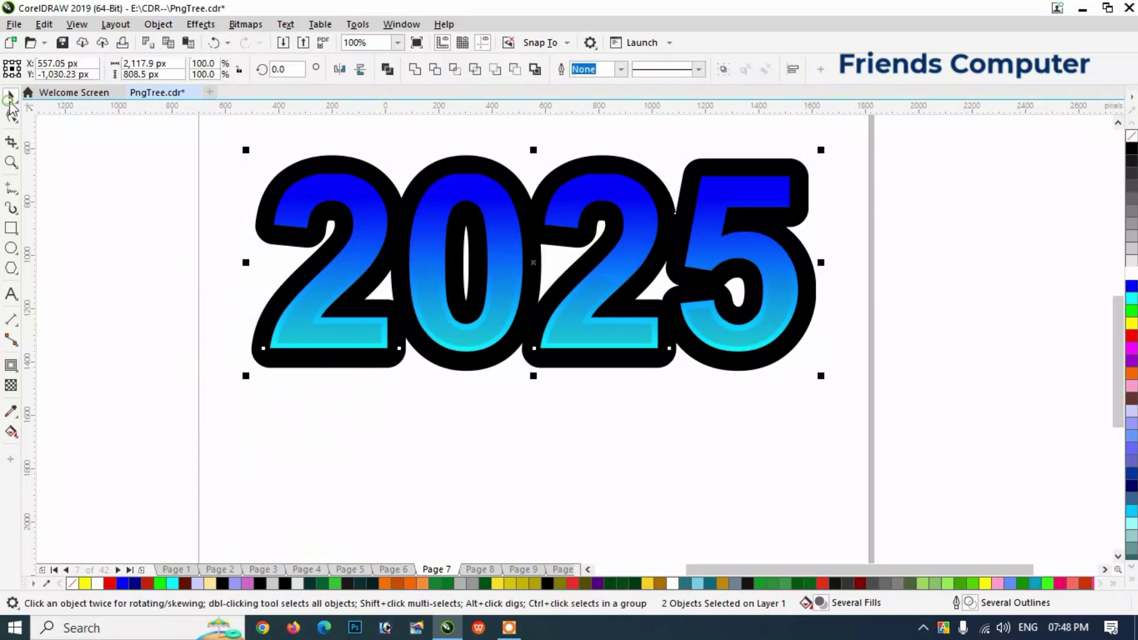
click(68, 144)
click(266, 201)
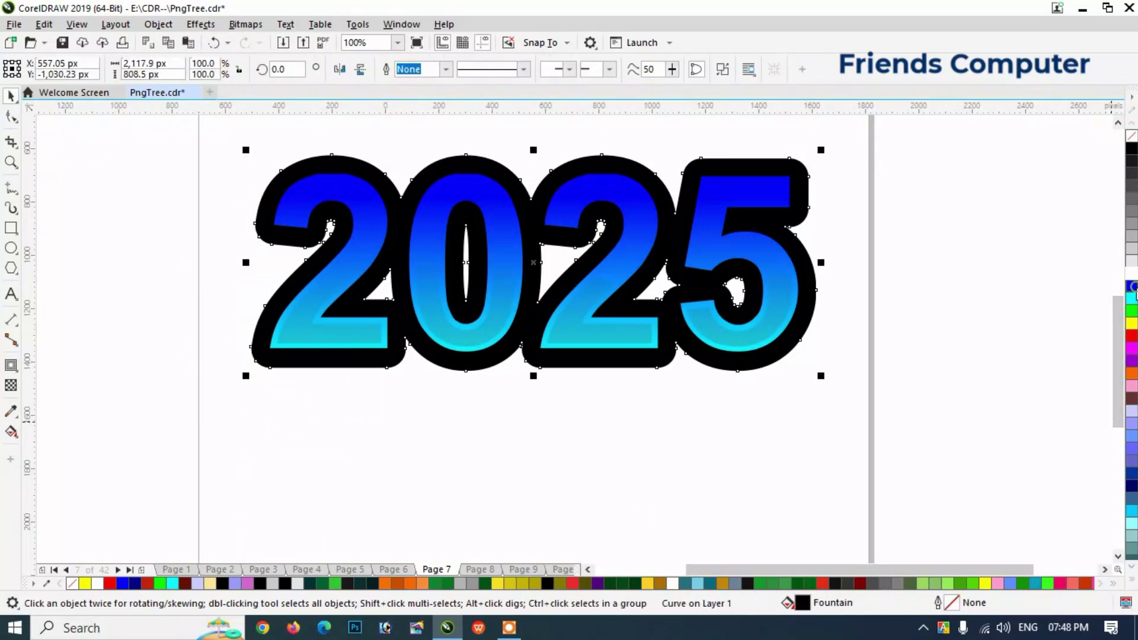
click(1134, 289)
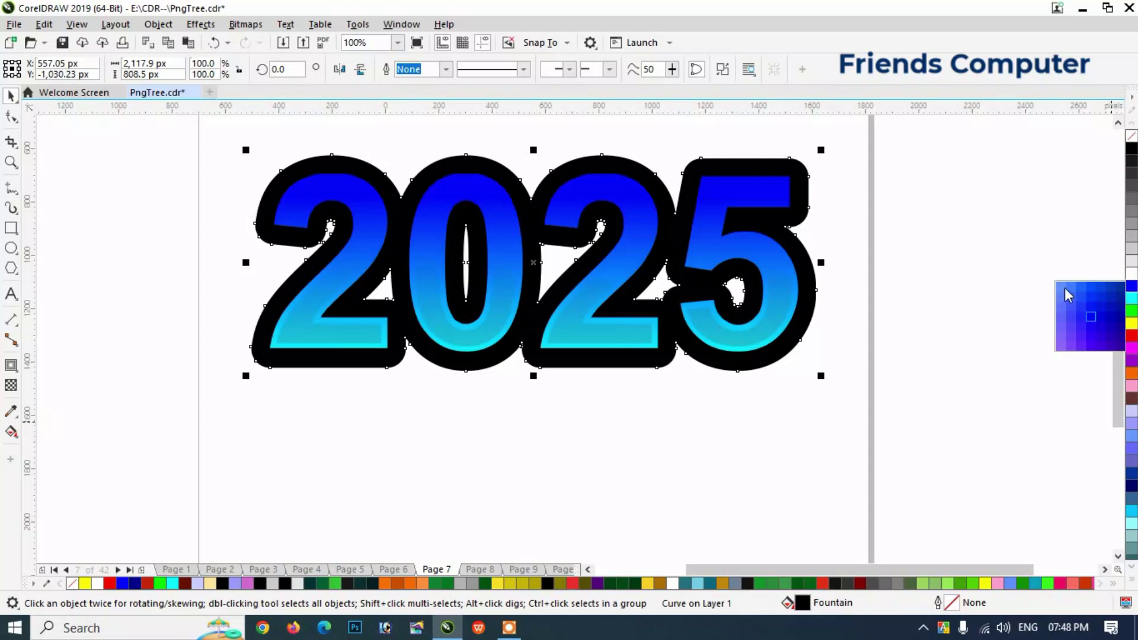
scroll(1132, 332, down, 5)
click(1132, 349)
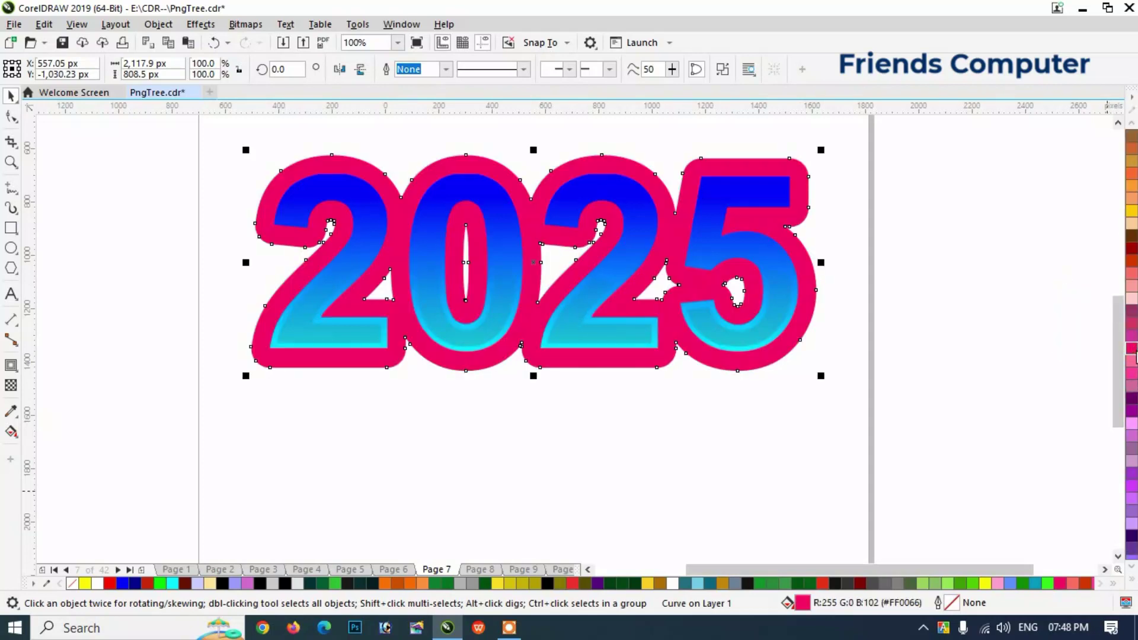
Give the gradient 2025 text a white 3.0 pt outline with round line caps
key(Tab)
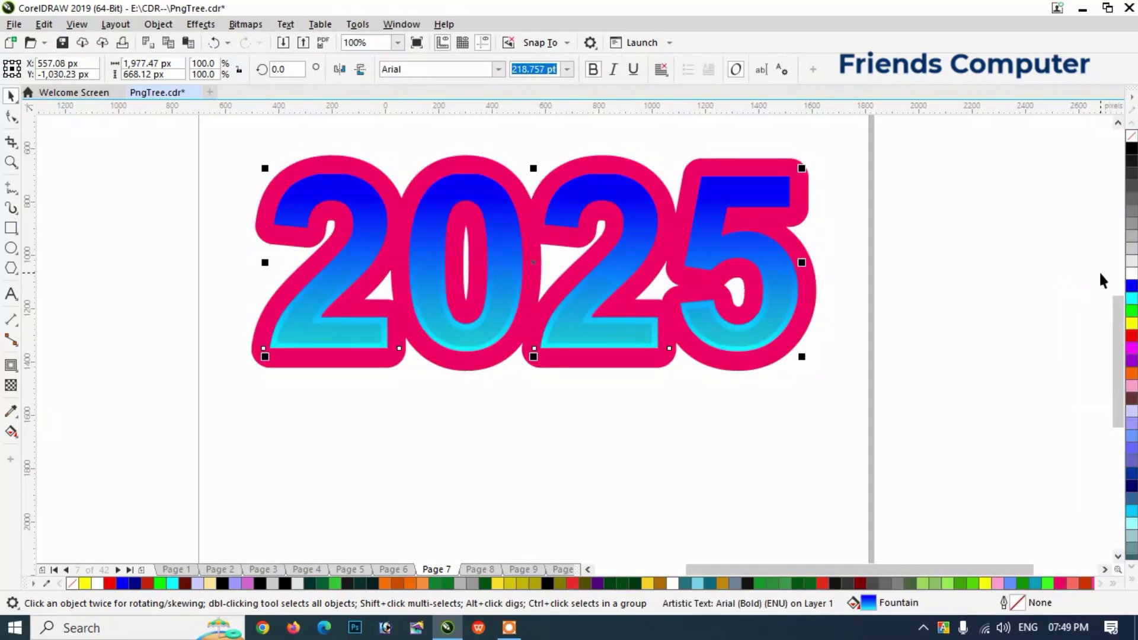
right_click(1131, 274)
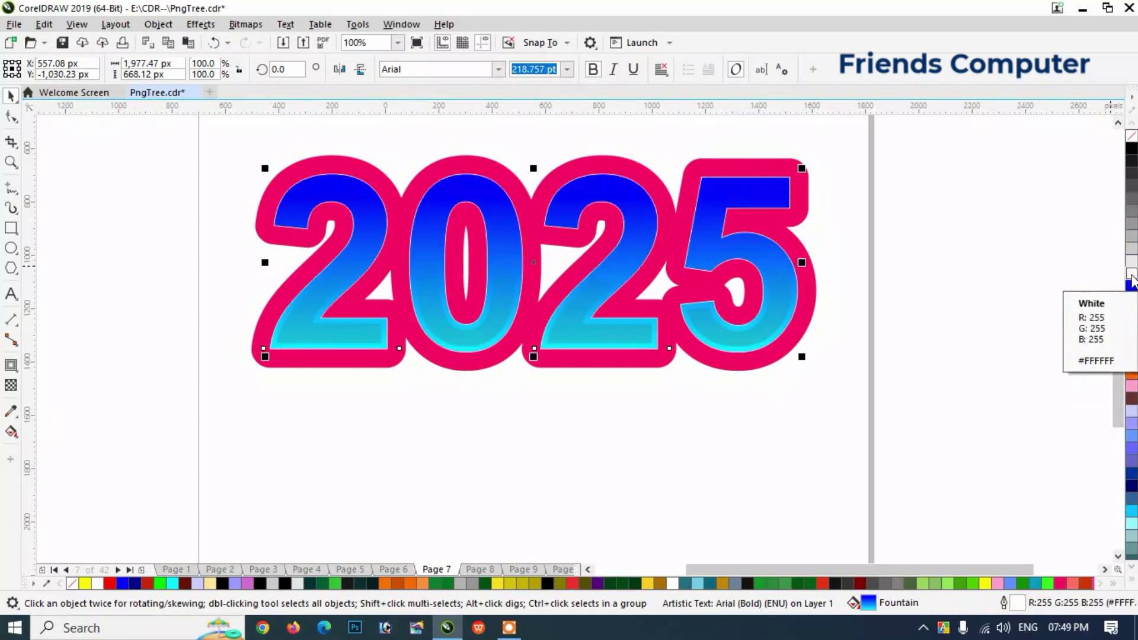
key(F12)
click(480, 262)
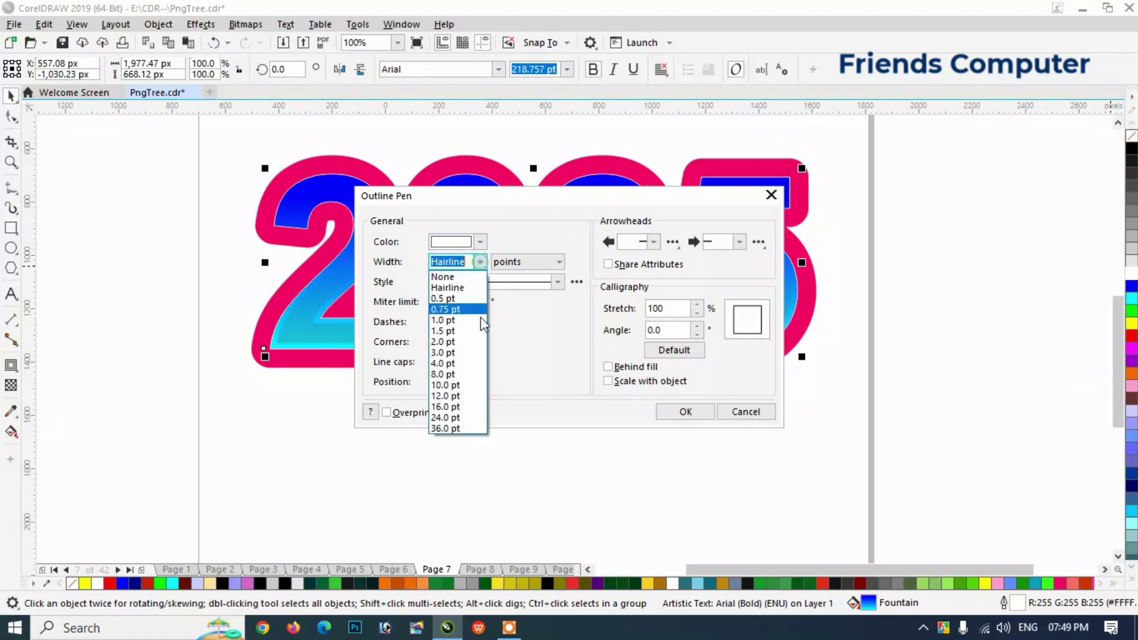
click(468, 330)
click(480, 261)
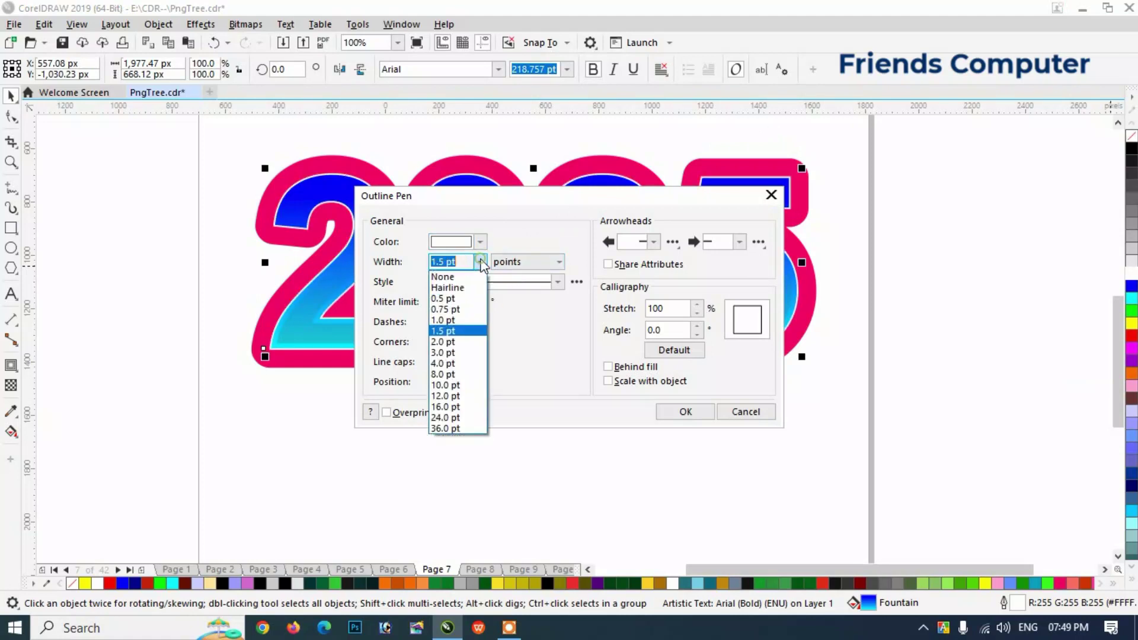
click(463, 342)
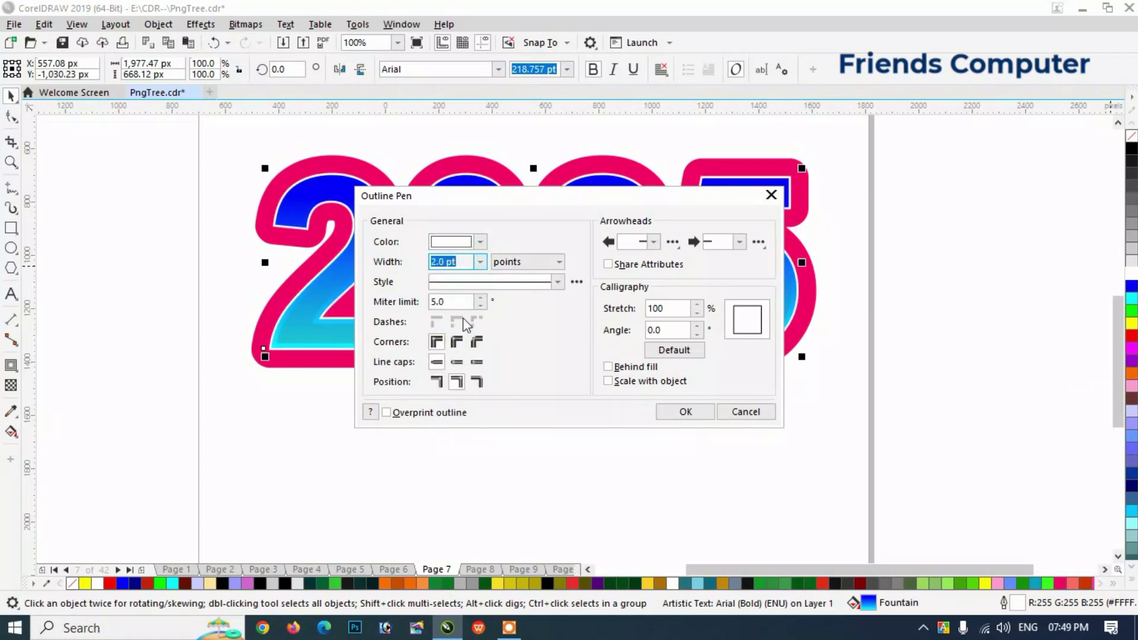
click(481, 261)
click(449, 349)
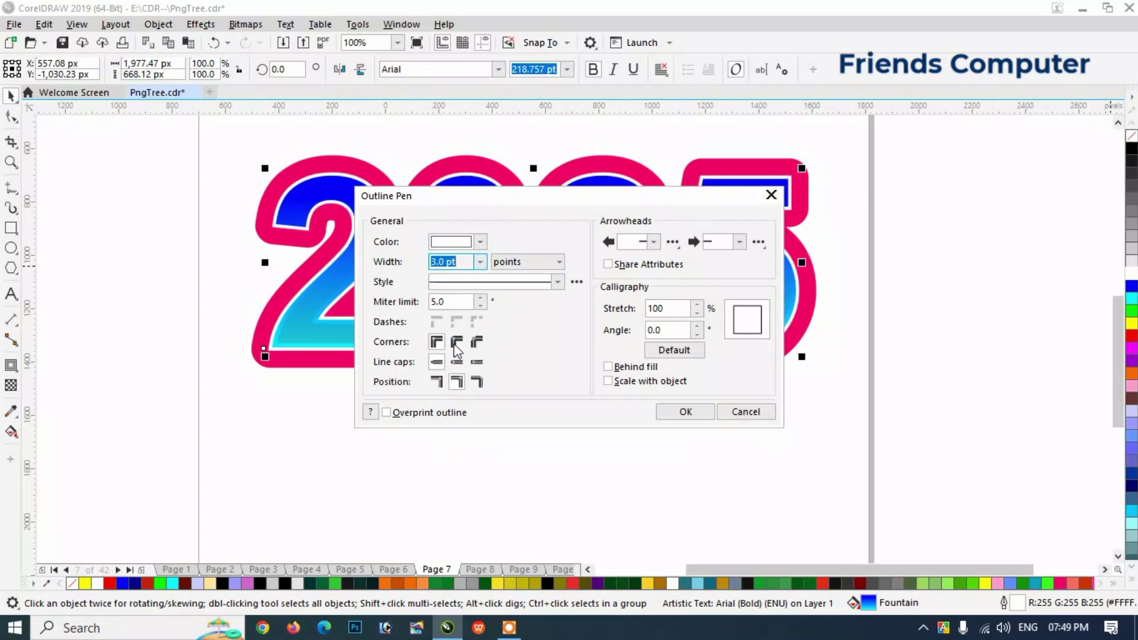
click(457, 362)
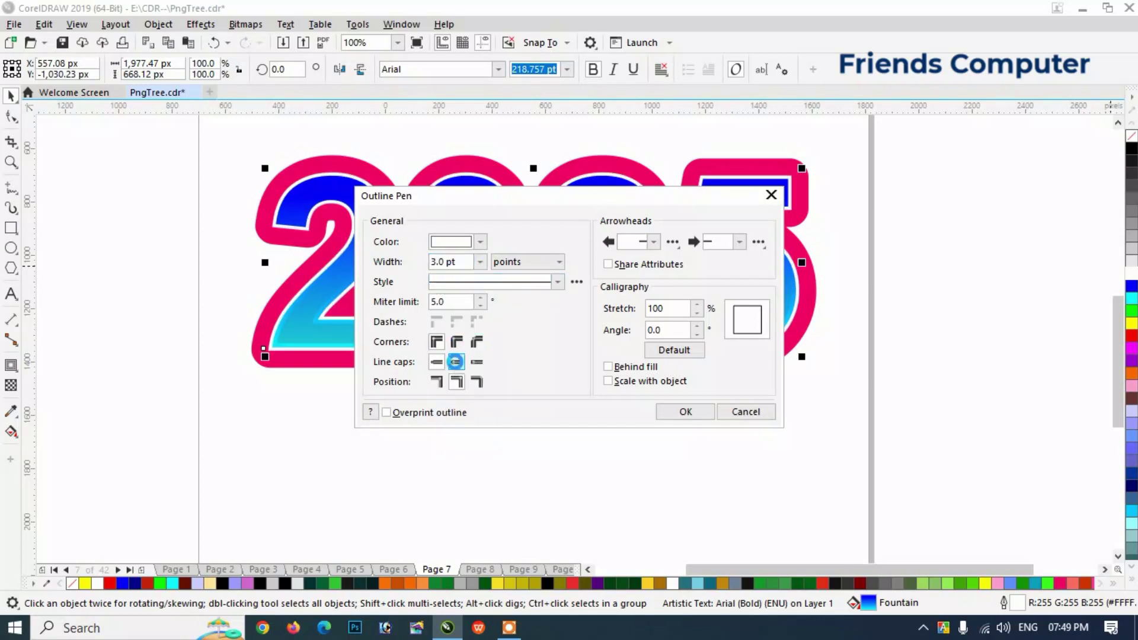
click(670, 422)
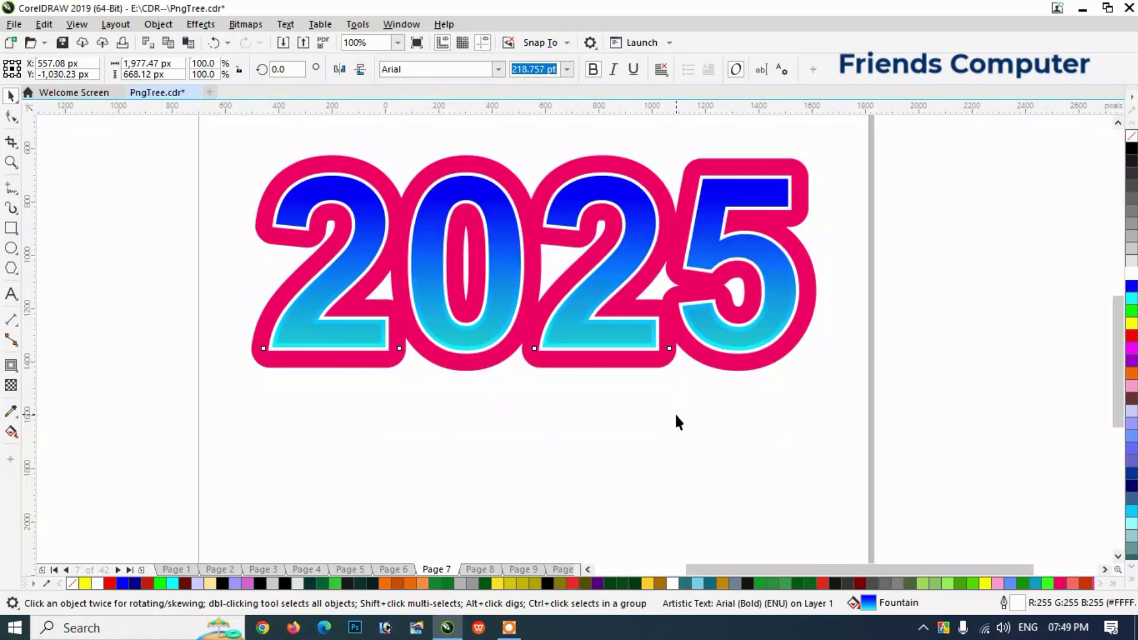
key(ctrl+q)
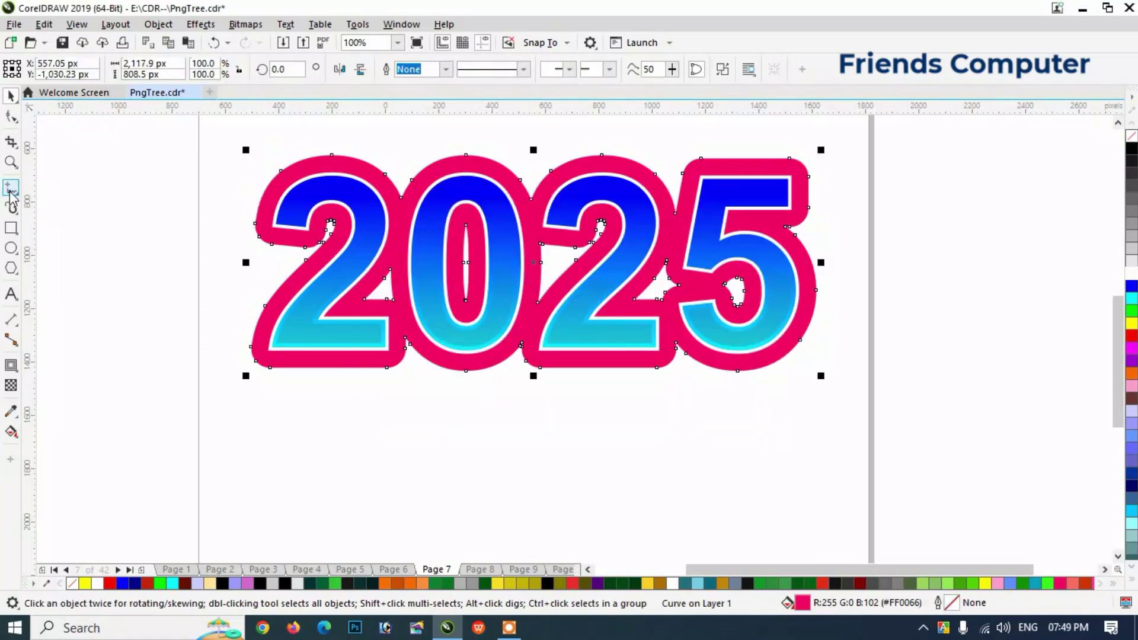
Delete the inner hole nodes of the 2, 0, 2 and 5 in the pink shape
click(11, 117)
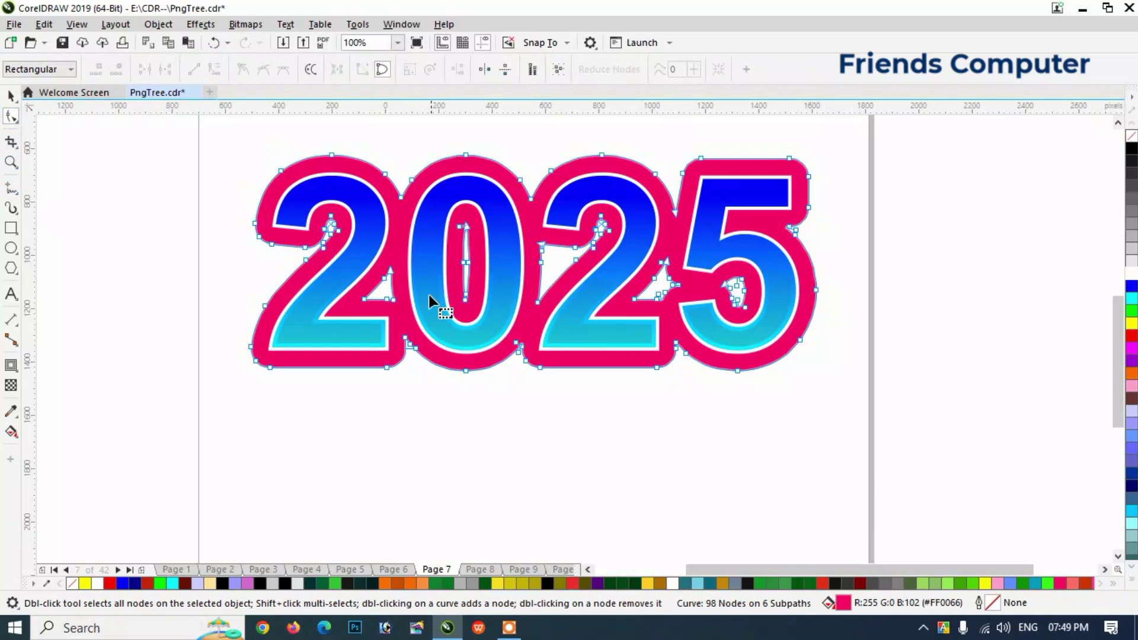
drag(352, 252, 424, 313)
key(Delete)
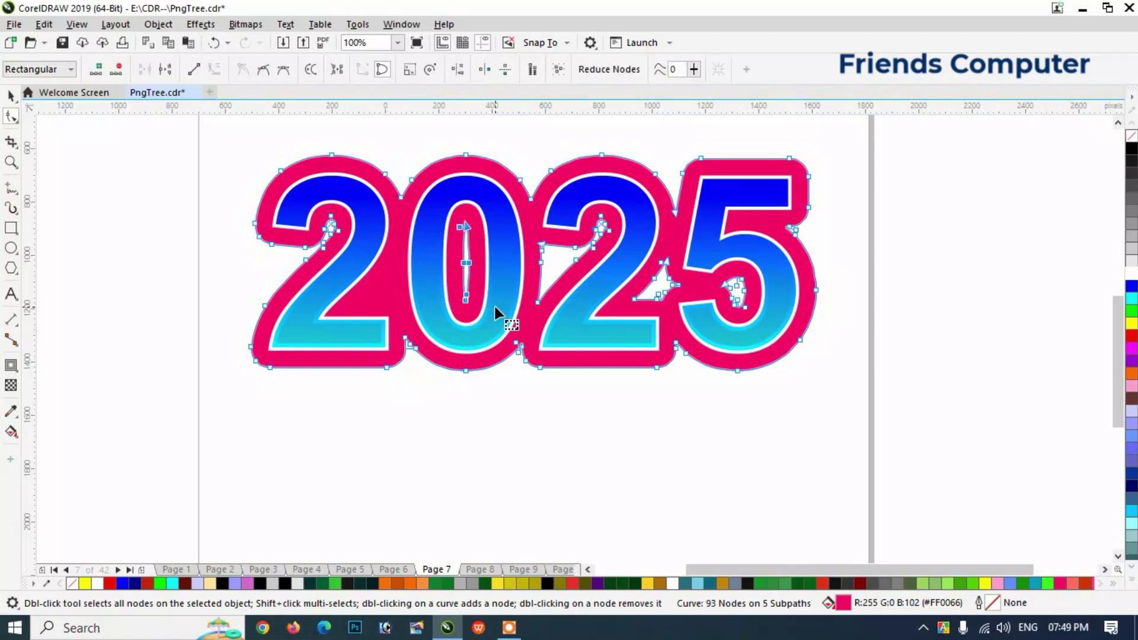
key(Delete)
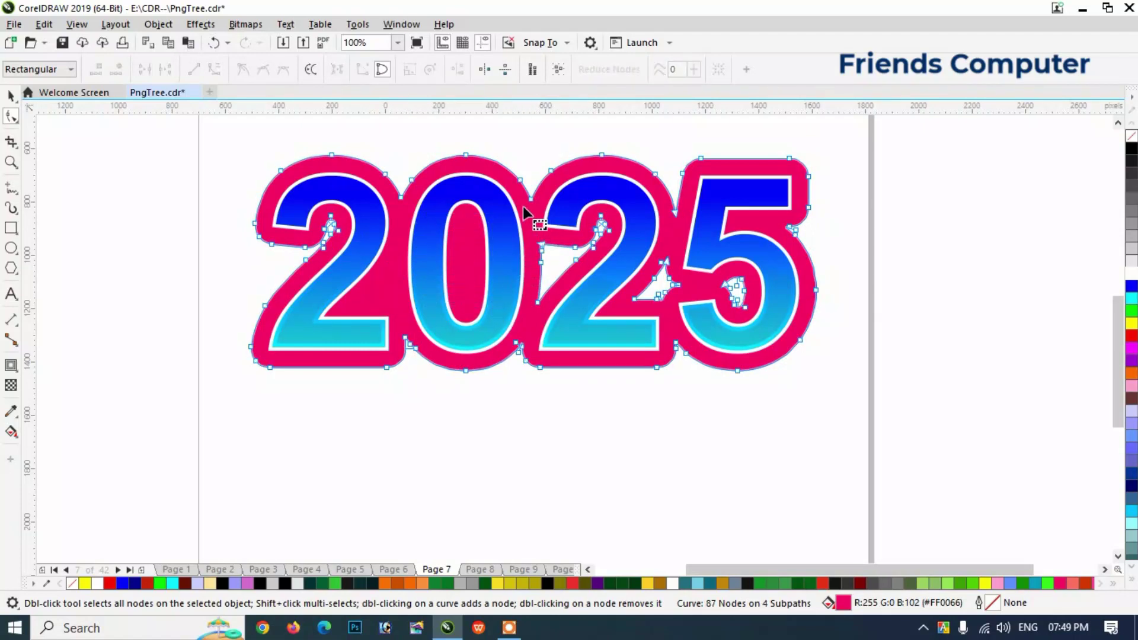
drag(516, 207, 689, 315)
key(Delete)
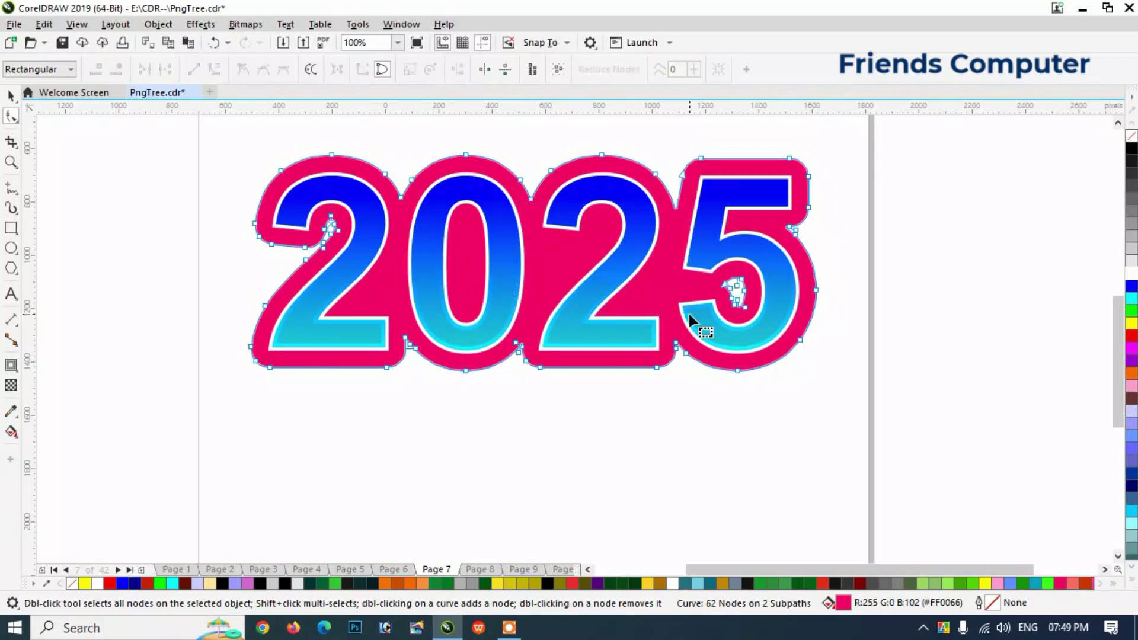
drag(707, 268, 777, 321)
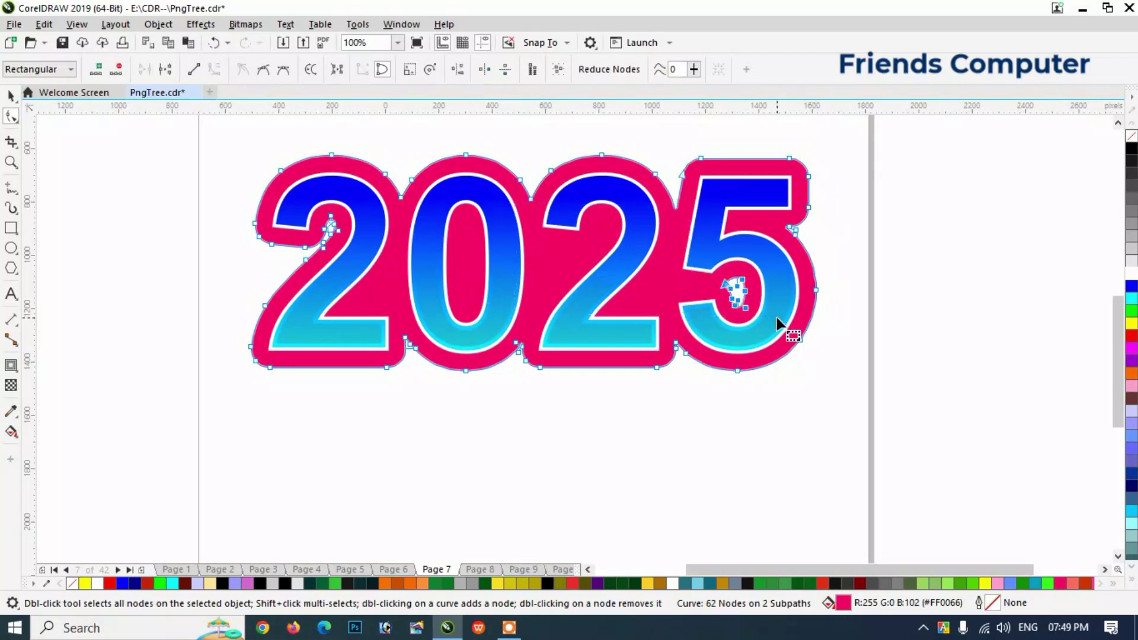
key(Delete)
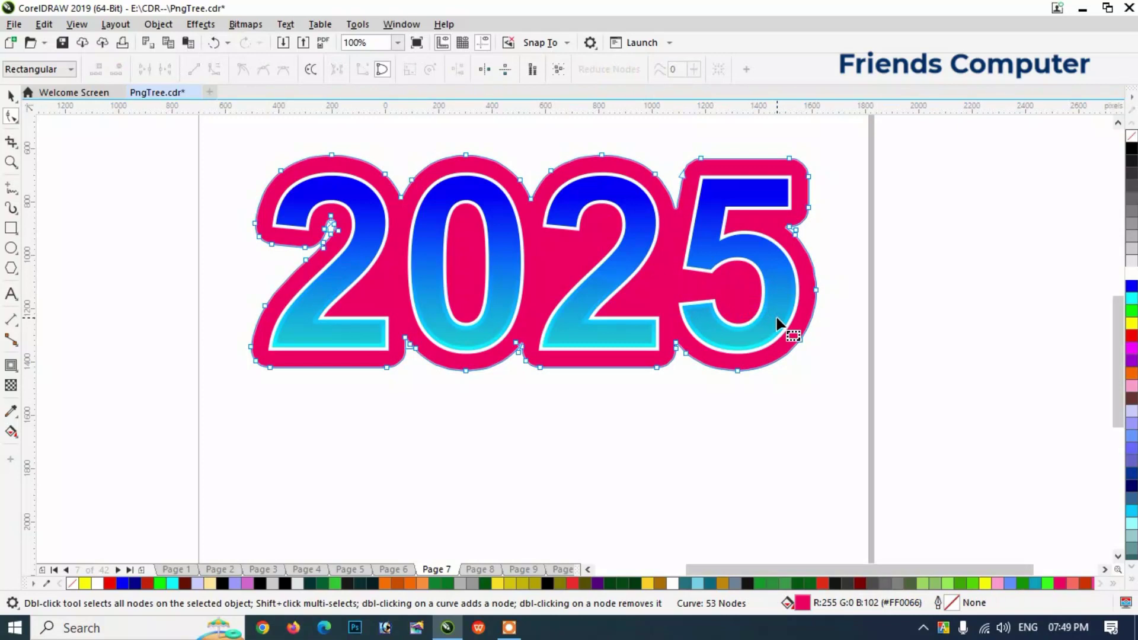
key(space)
Add a black block shadow below the pink shape and break it apart
click(12, 369)
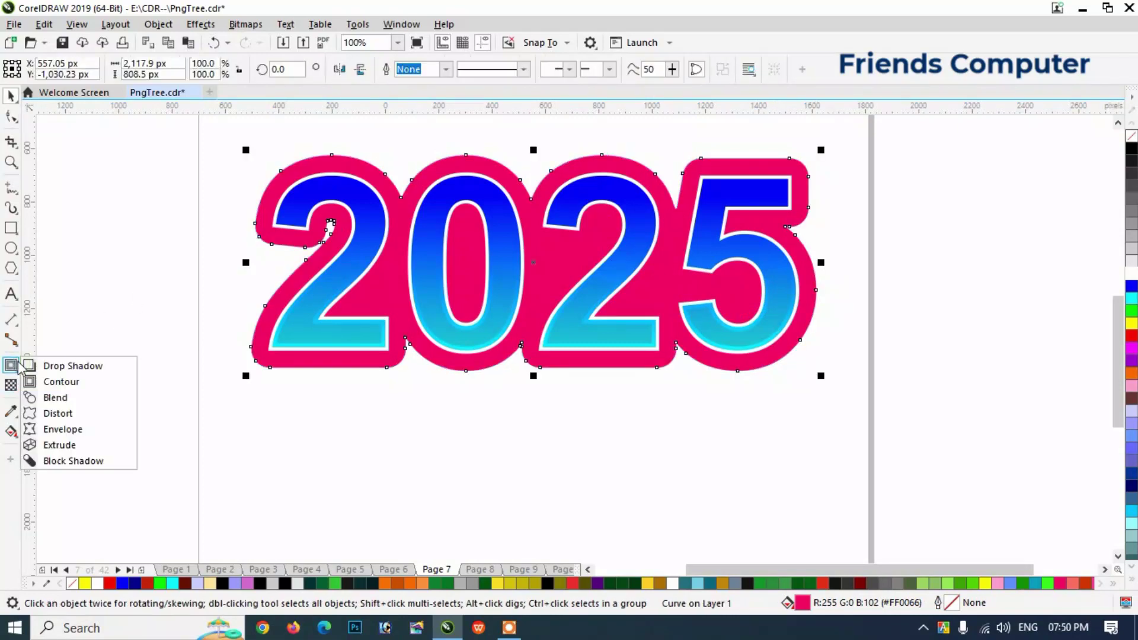
click(66, 461)
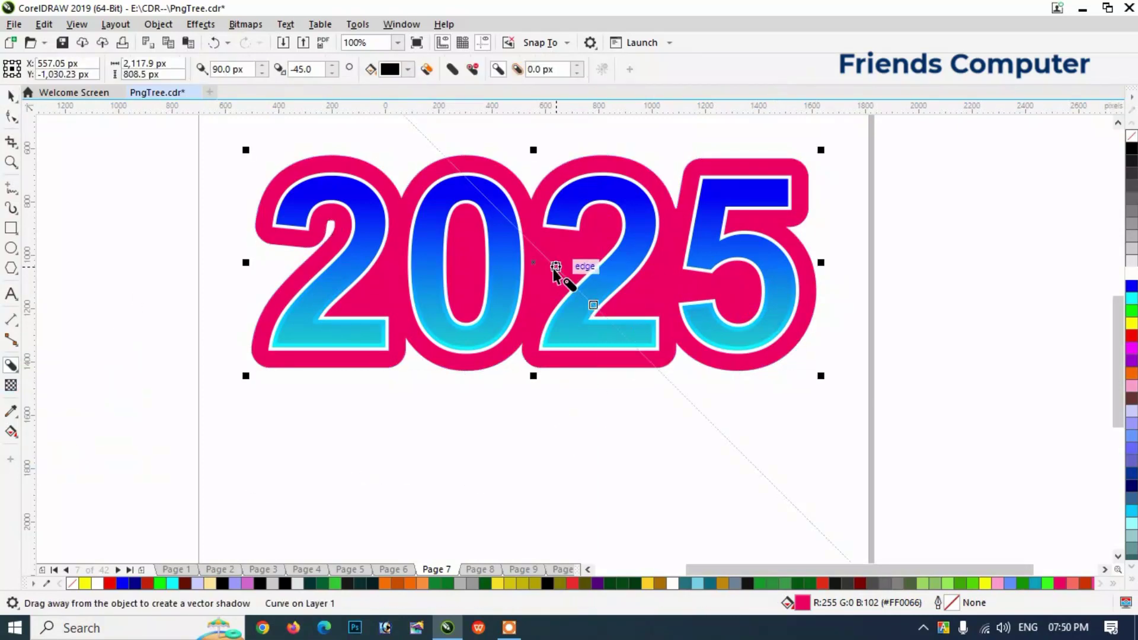
mouse_move(534, 263)
mouse_down()
mouse_move(557, 271)
mouse_move(542, 276)
mouse_up()
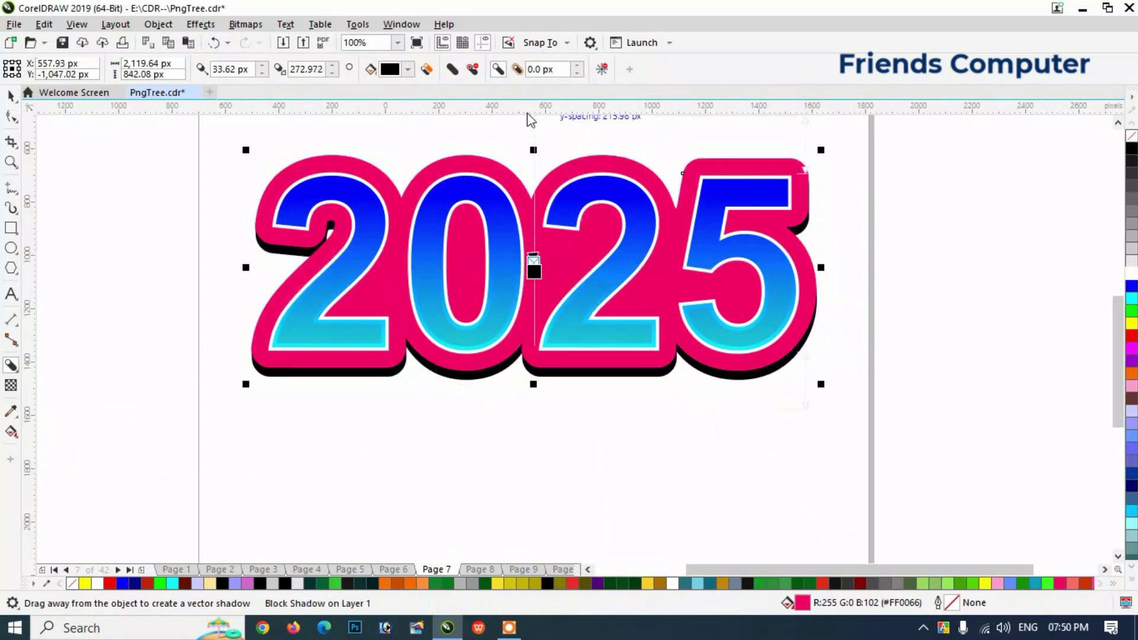
click(158, 23)
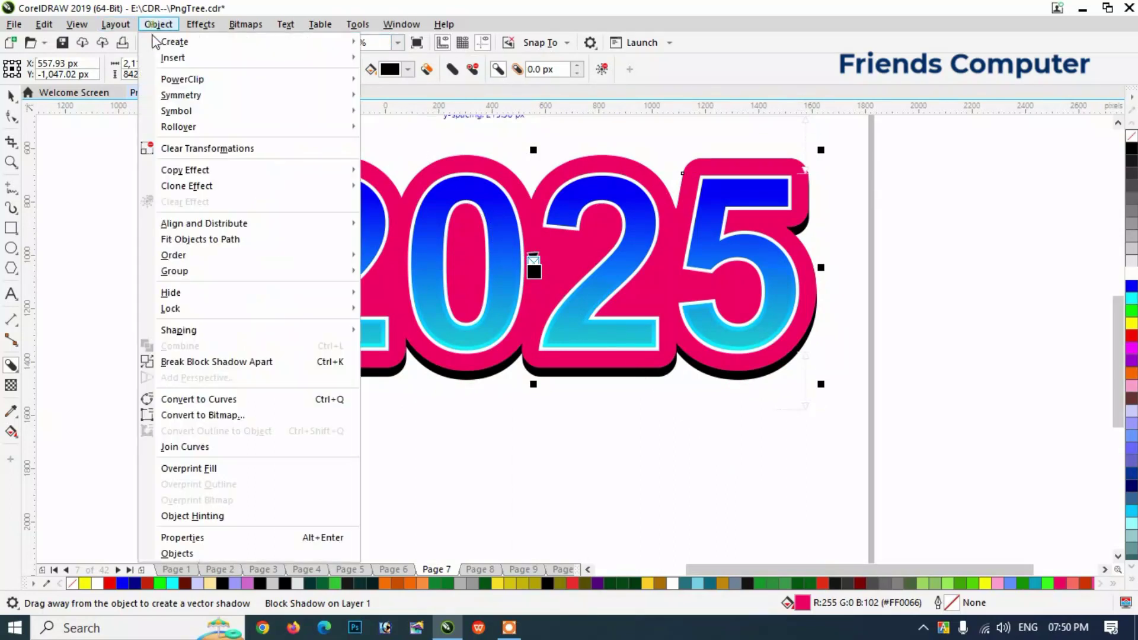
click(201, 362)
key(space)
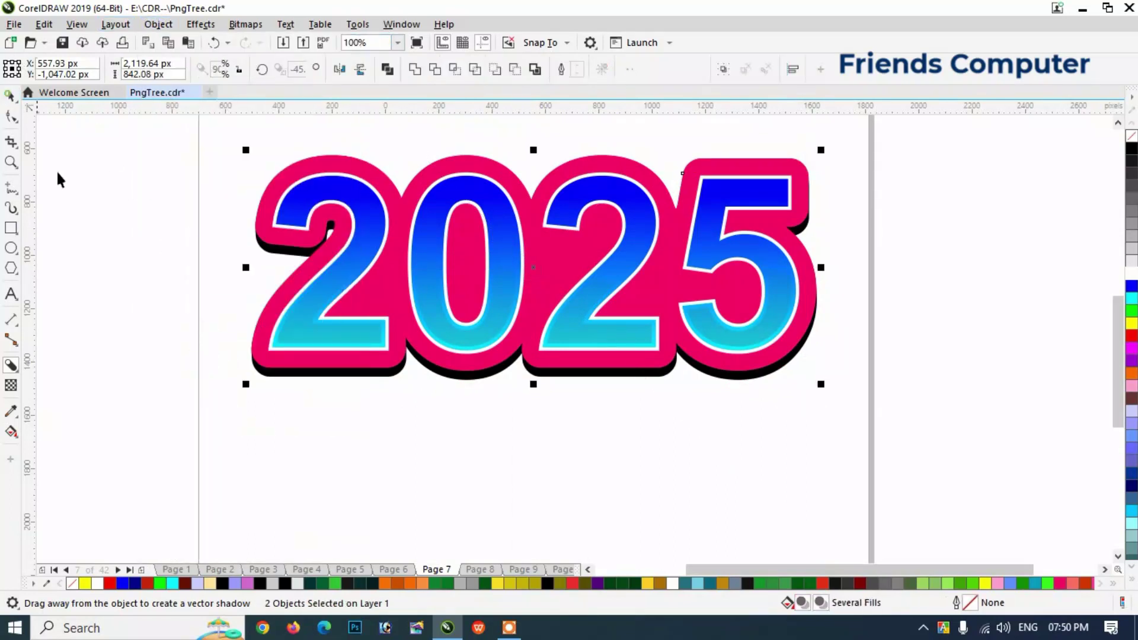
Recolour the separated block shadow curve dark purple
click(63, 181)
click(395, 381)
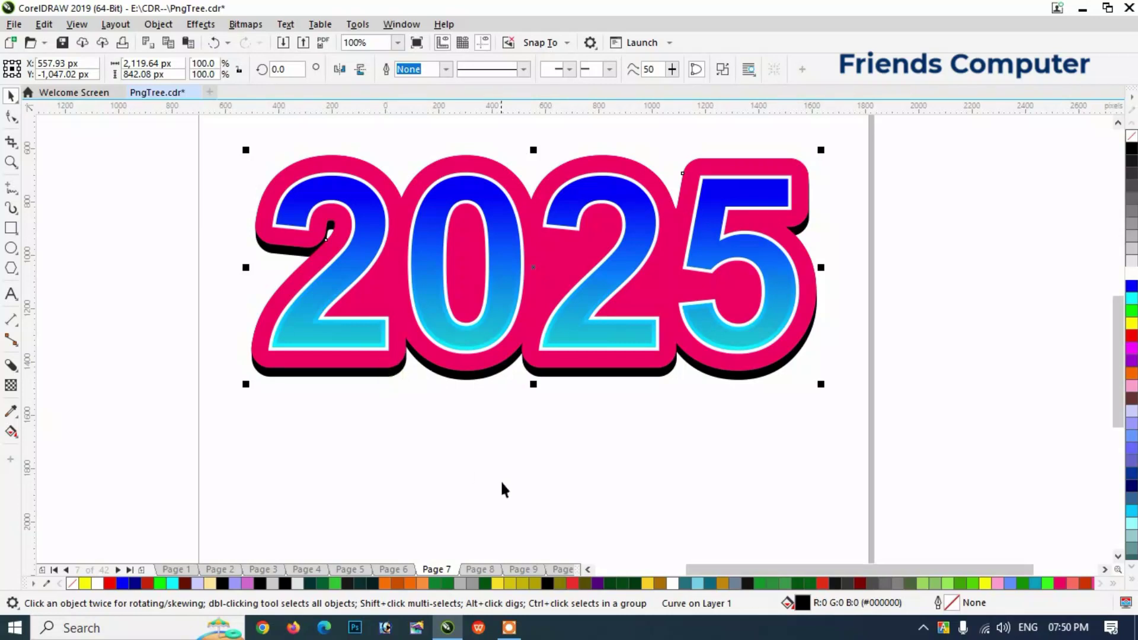
click(597, 584)
key(ctrl+v)
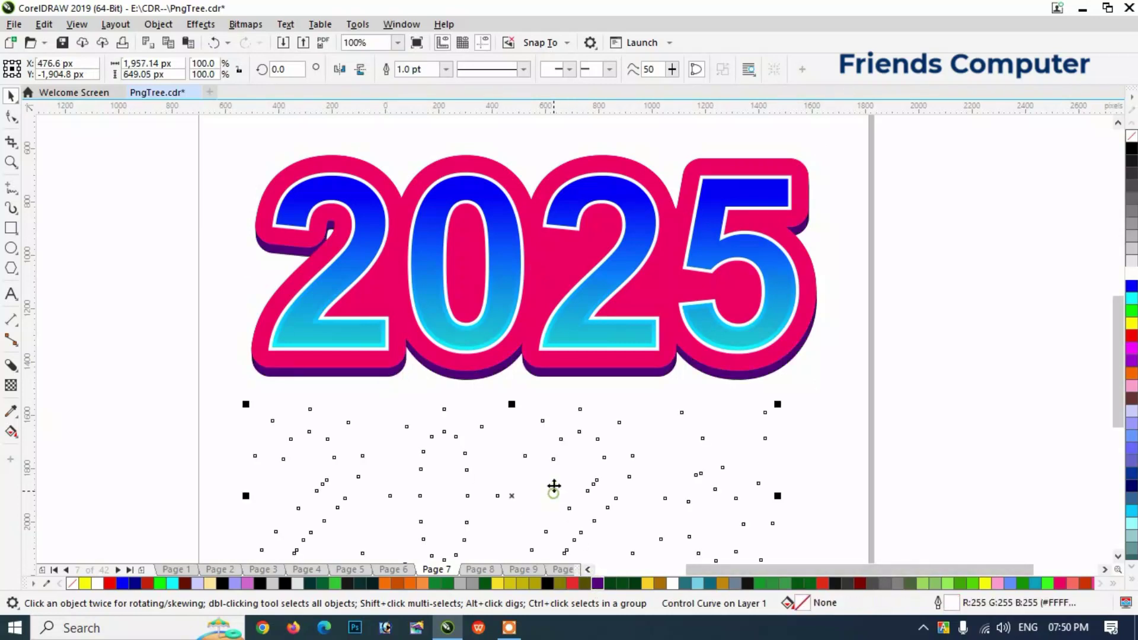
click(93, 285)
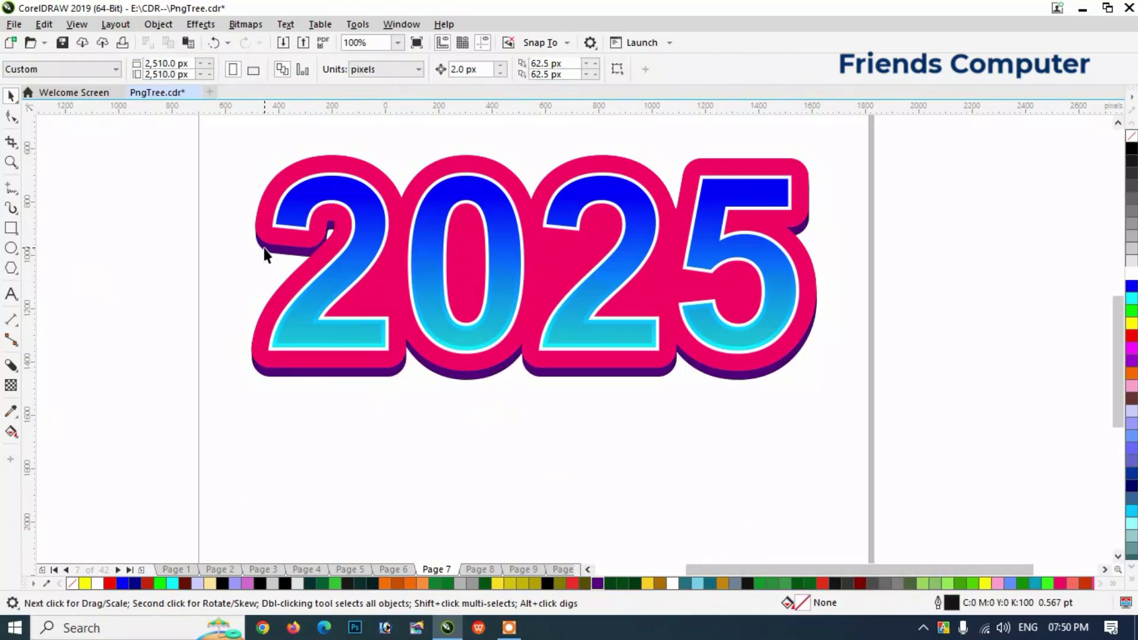
click(281, 181)
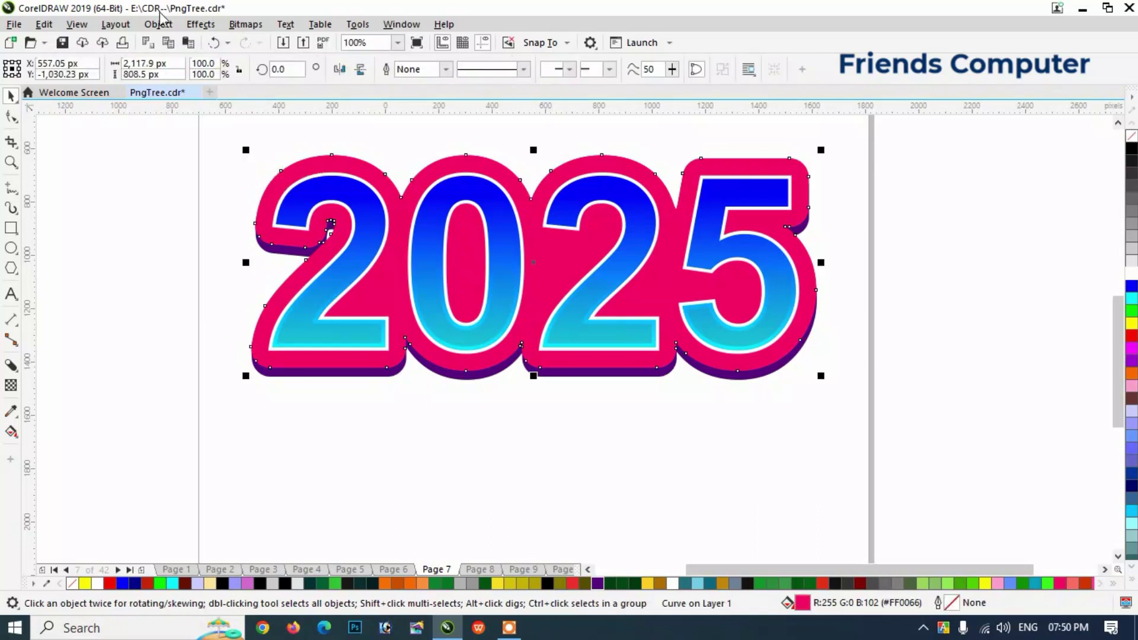
Apply a Plastic texture (Highlight 90, Depth 10, Smoothness 63) to the pink contour
click(202, 24)
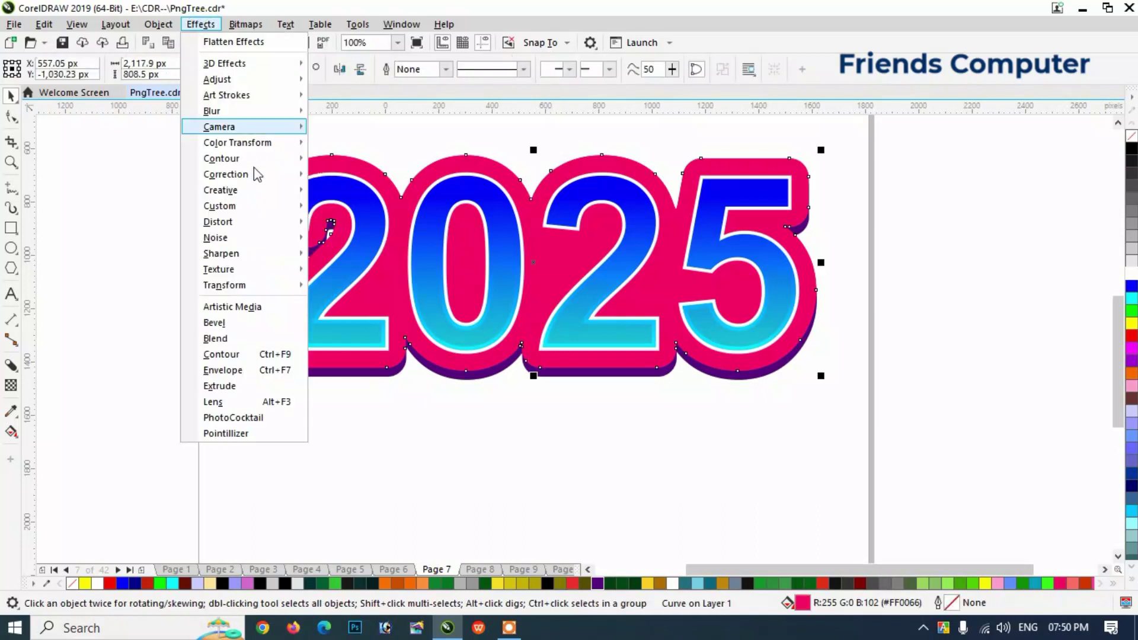
mouse_move(218, 269)
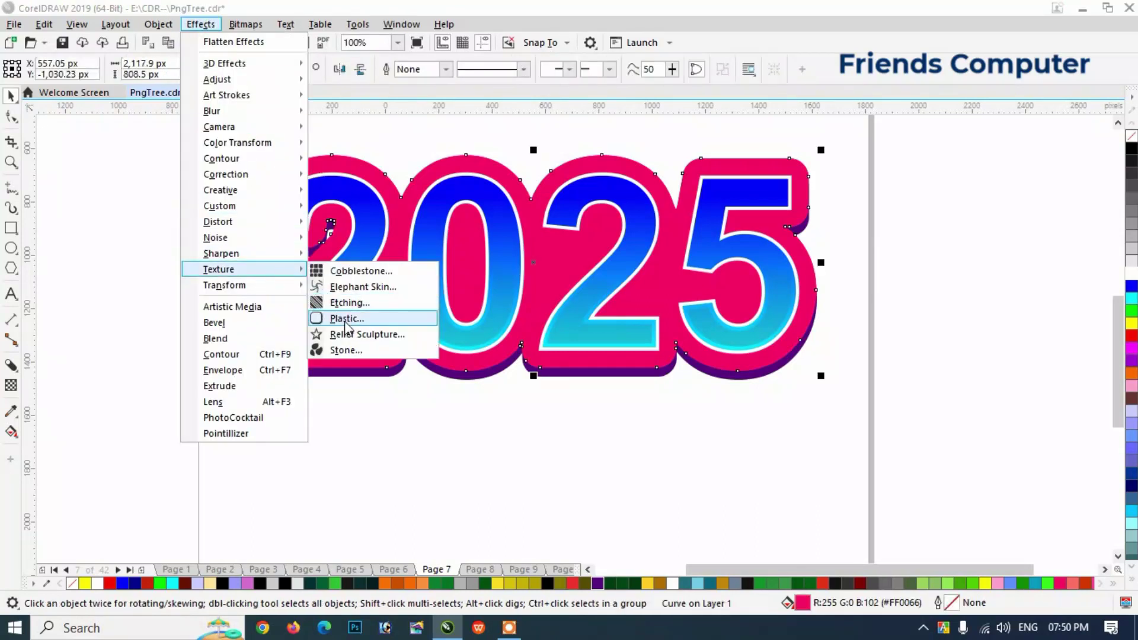
click(346, 318)
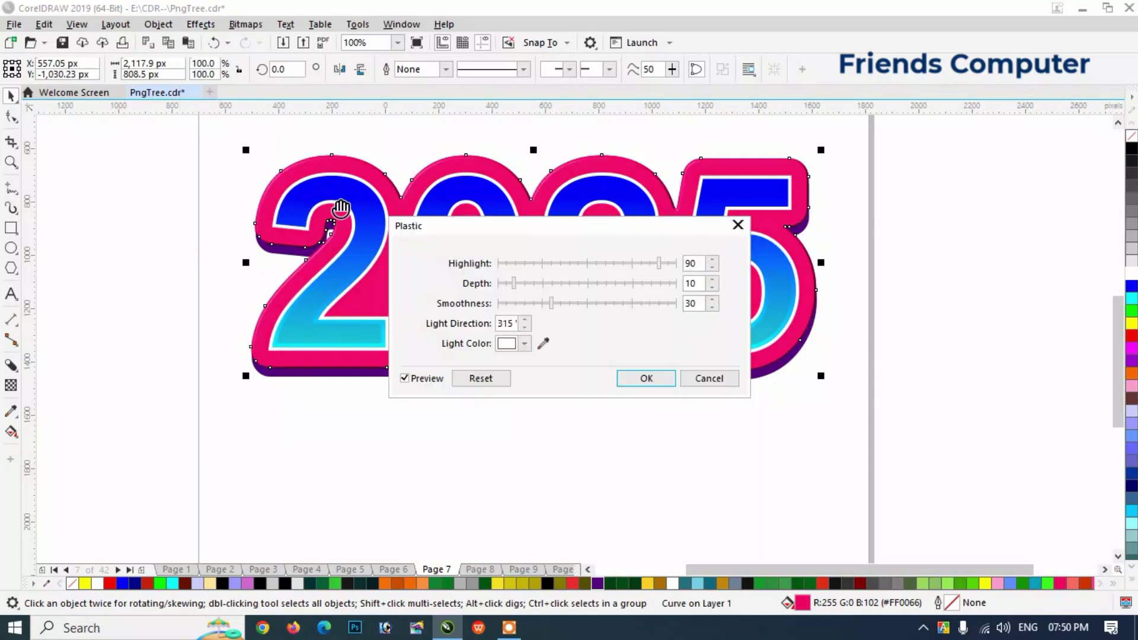
click(331, 171)
drag(503, 452, 213, 338)
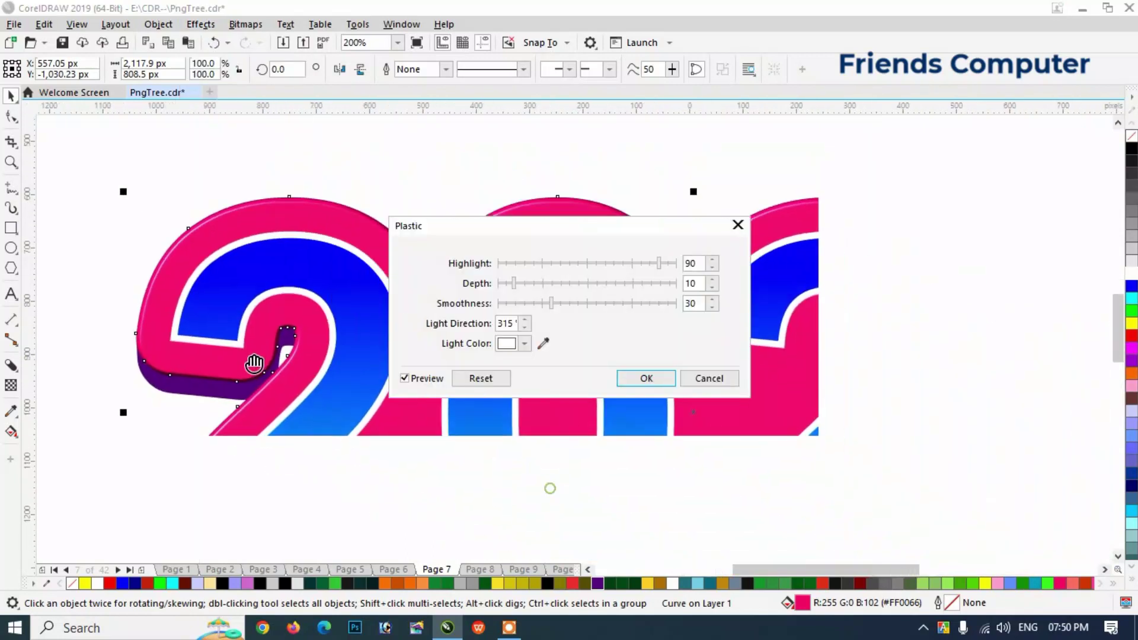
click(536, 303)
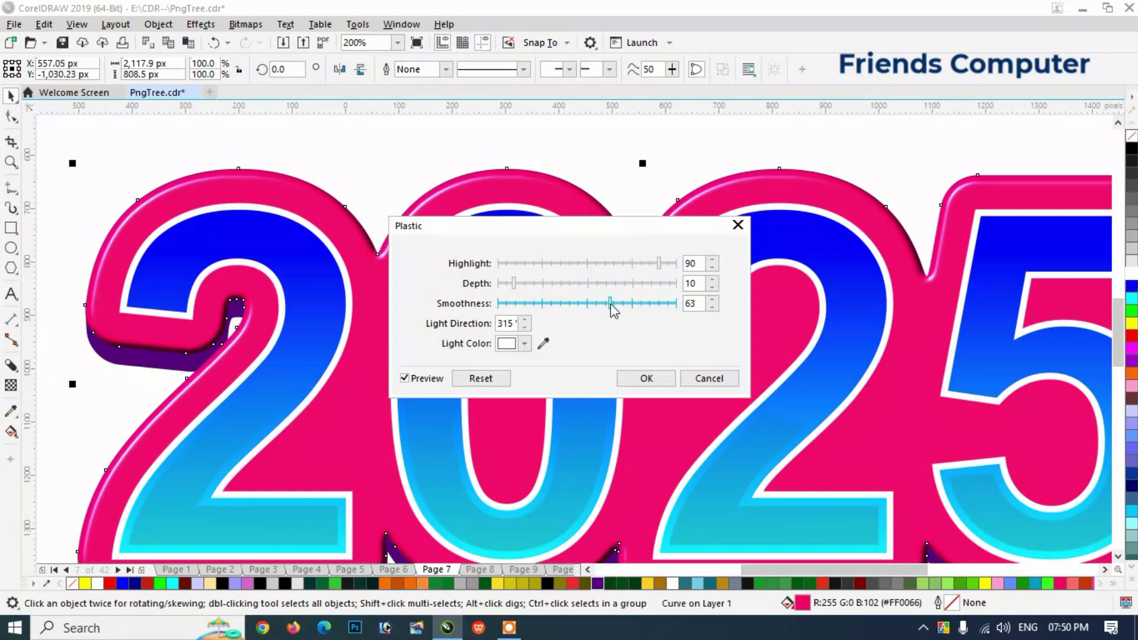
click(652, 377)
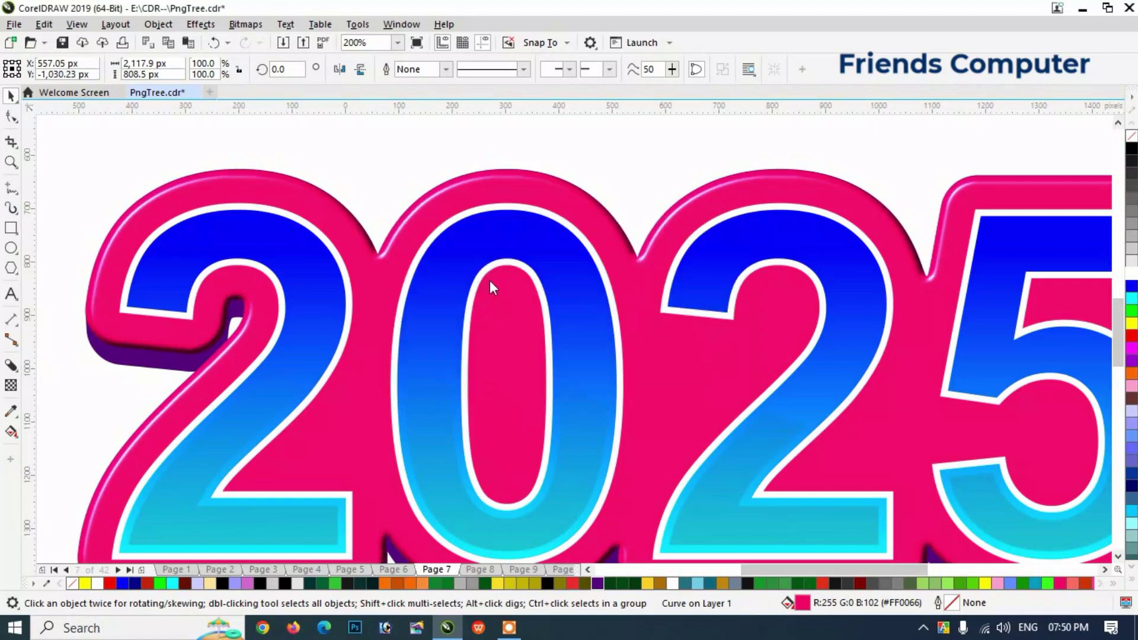
scroll(464, 246, down, 2)
click(119, 254)
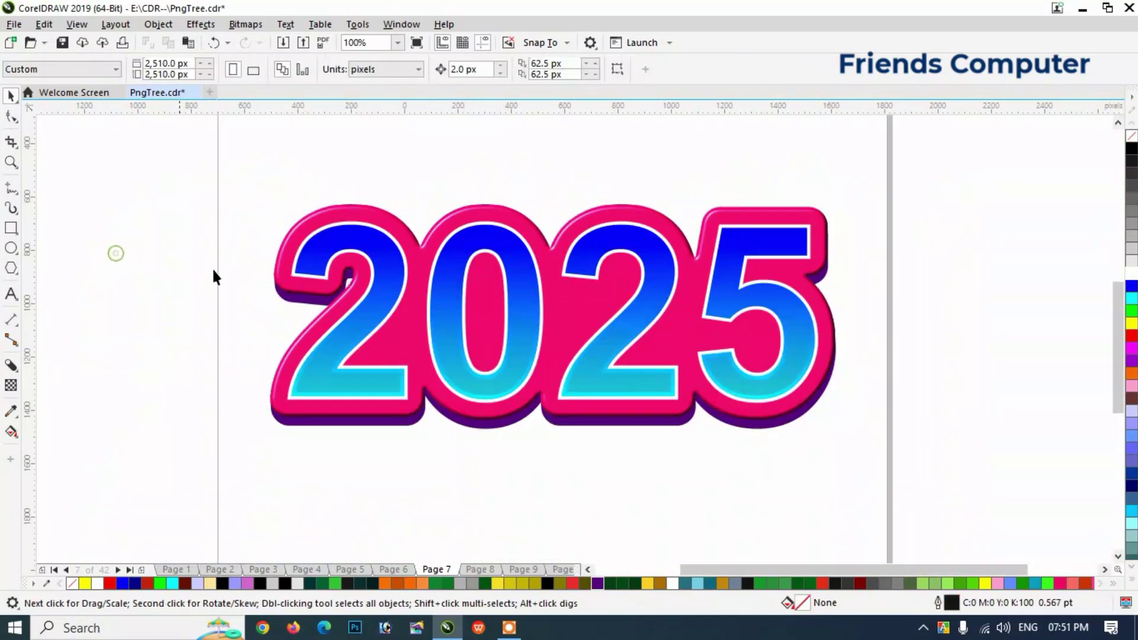
click(403, 287)
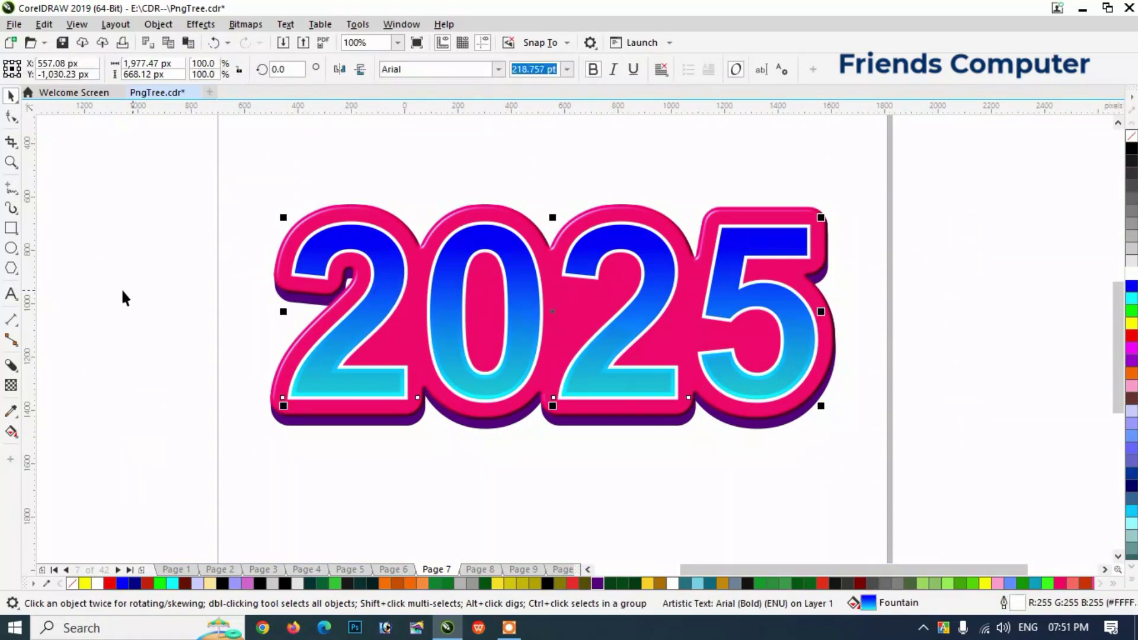
Apply the Small Glow drop shadow preset to the gradient 2025 lettering
click(12, 386)
click(11, 370)
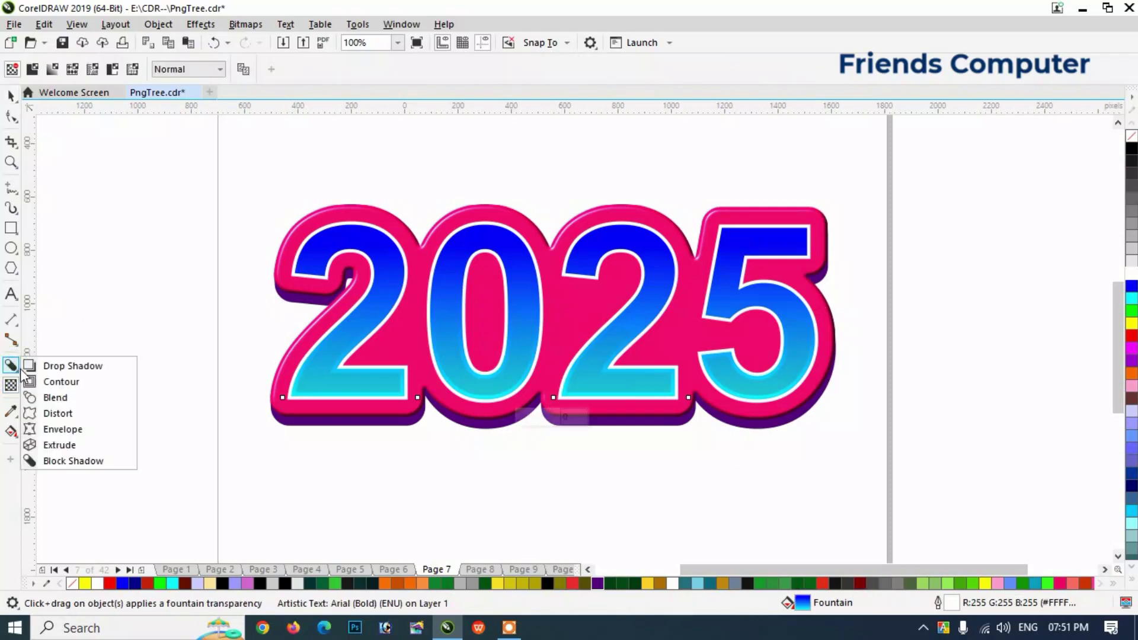
click(53, 368)
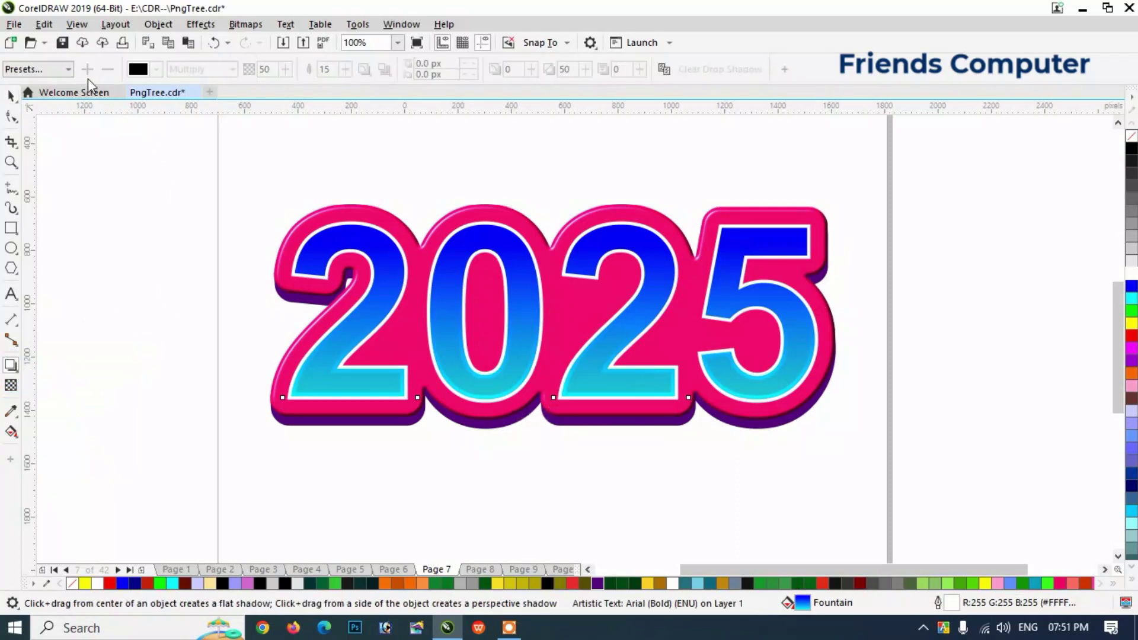
click(59, 69)
scroll(113, 118, down, 1)
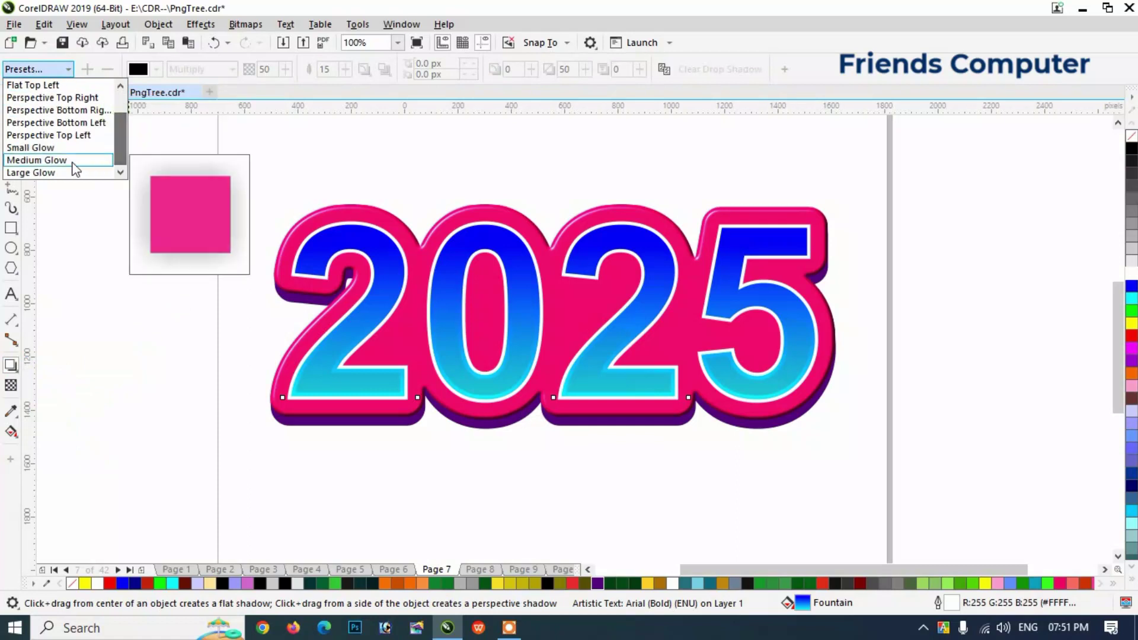
click(49, 149)
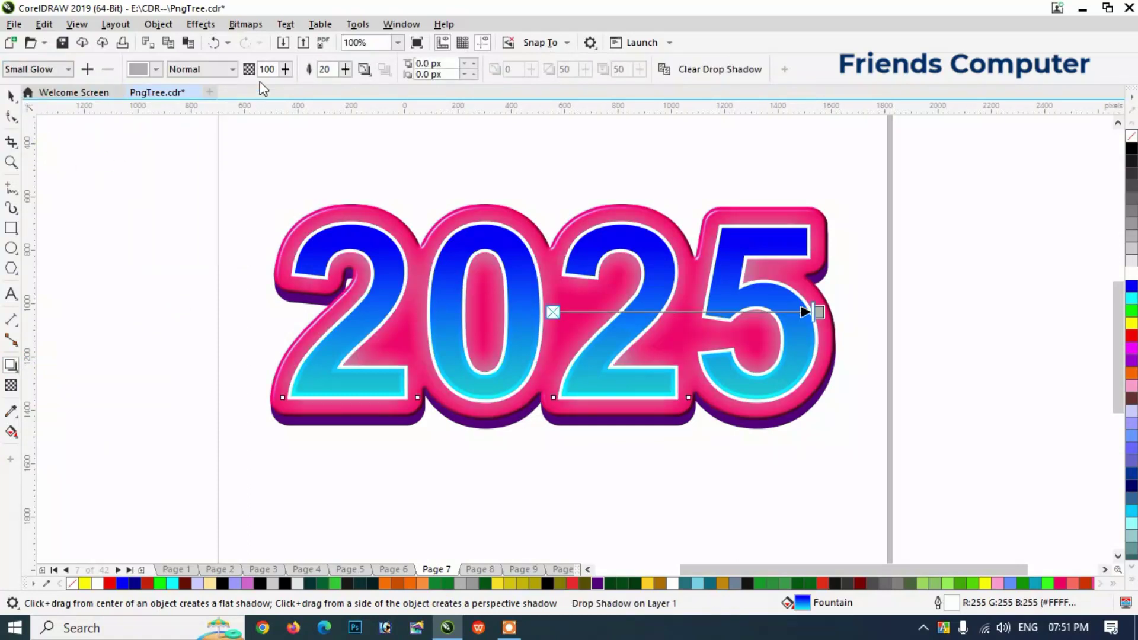
Set the glow colour to black (RGB 0,0,0) and the feather to 7
click(149, 71)
click(143, 98)
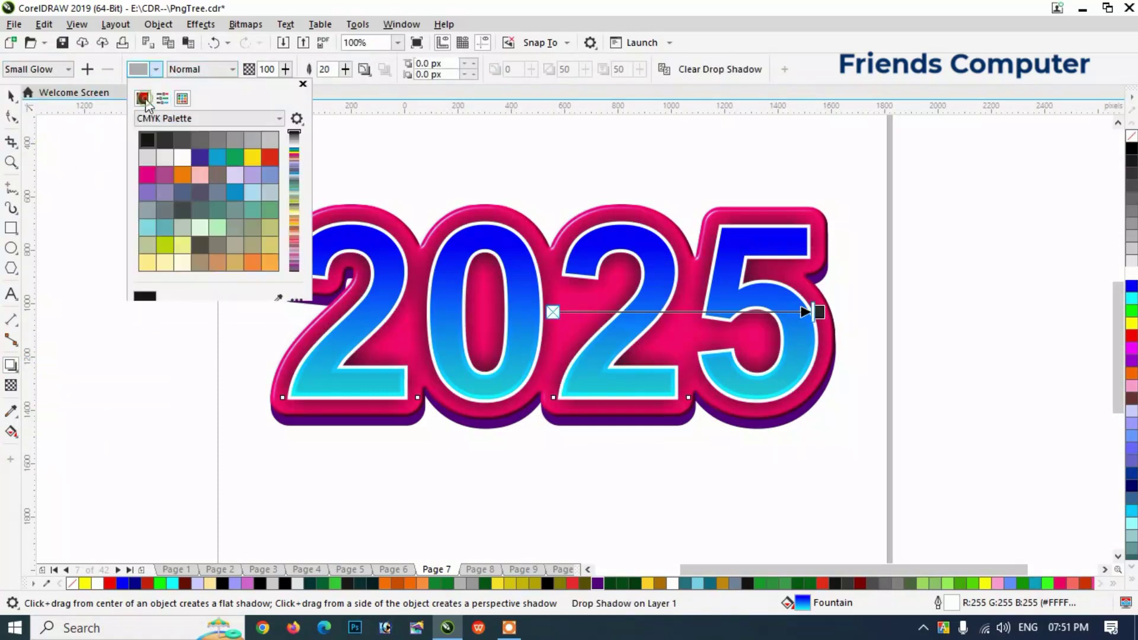
click(171, 119)
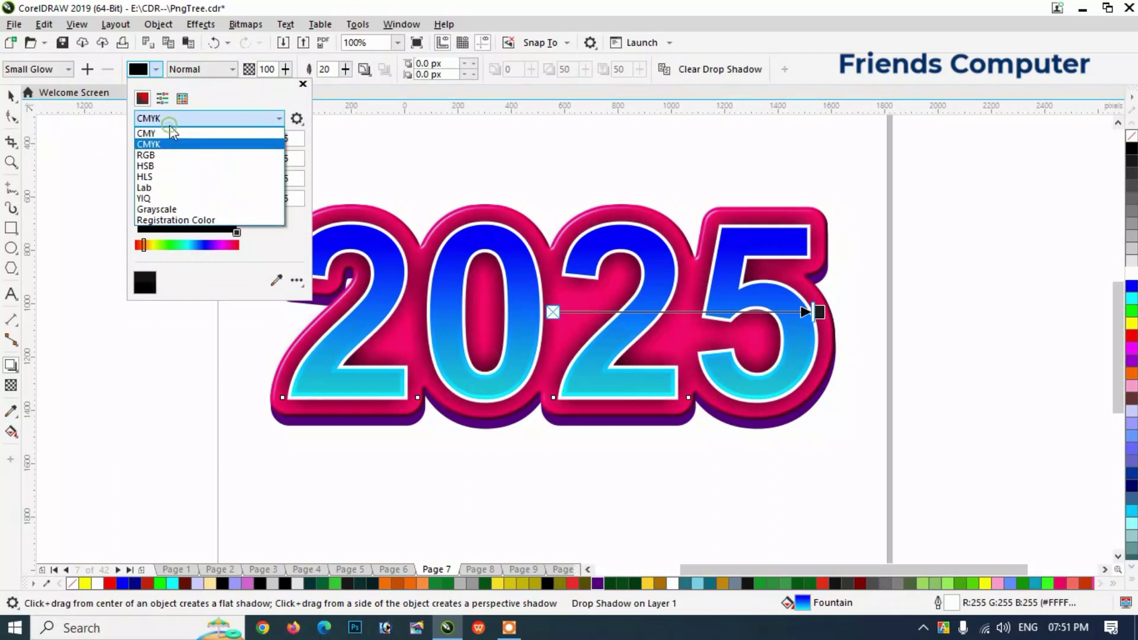
click(158, 154)
drag(230, 226, 256, 259)
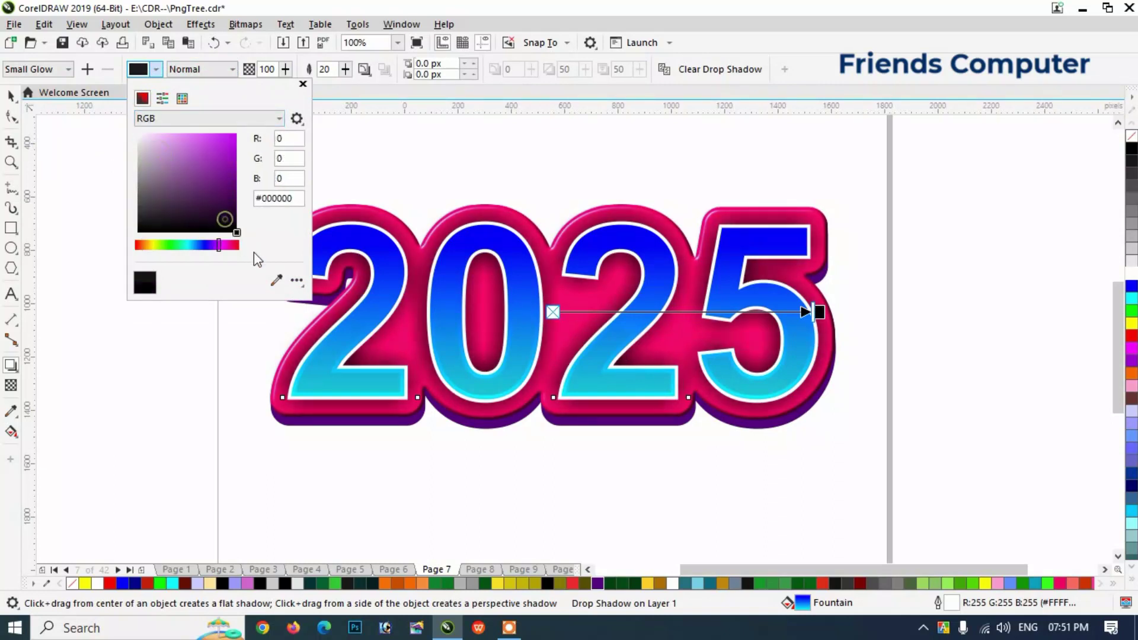
click(303, 84)
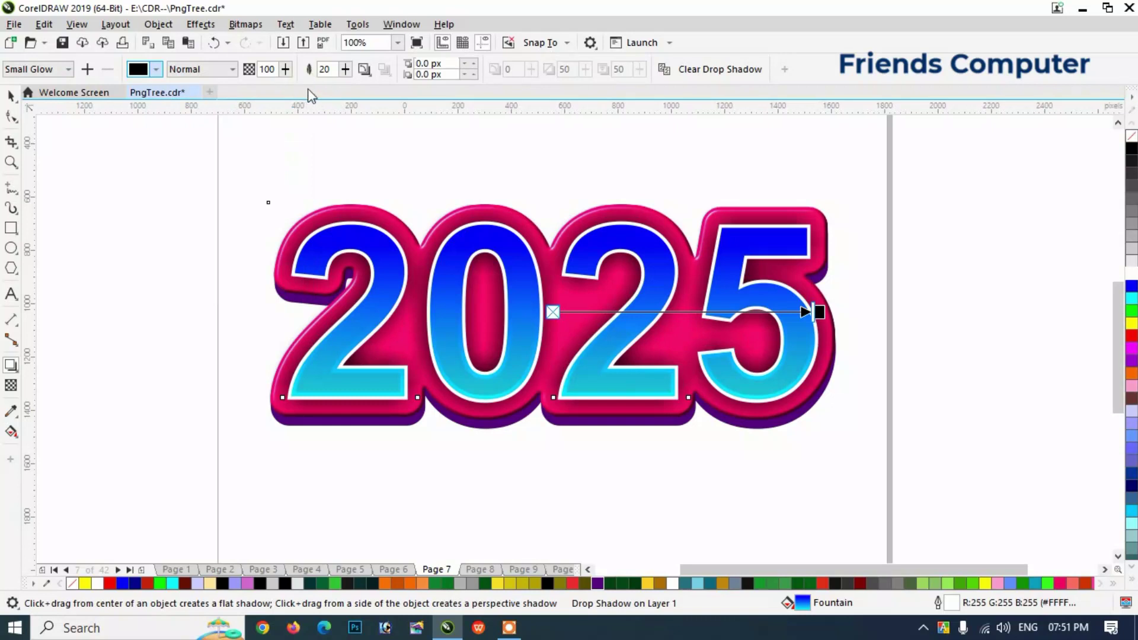
text(7)
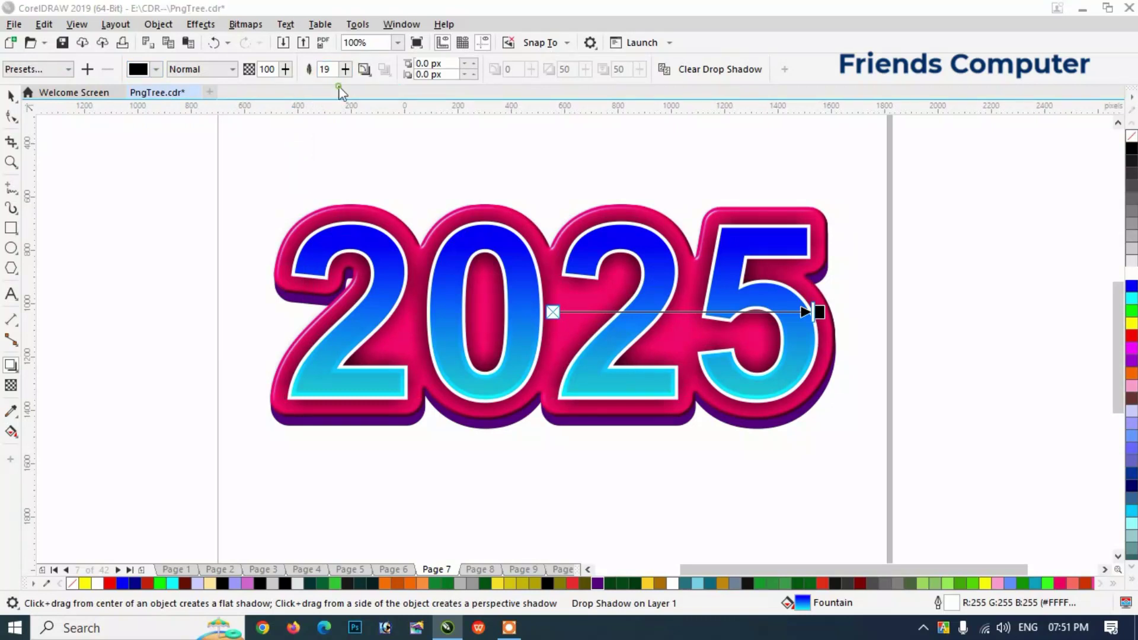
key(Return)
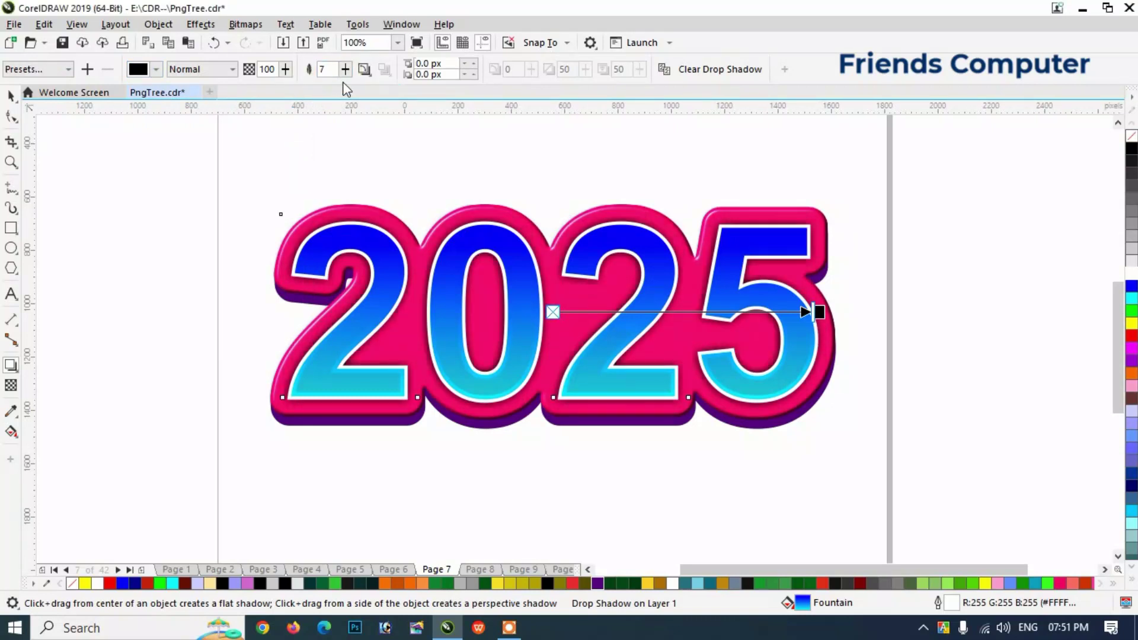
click(10, 95)
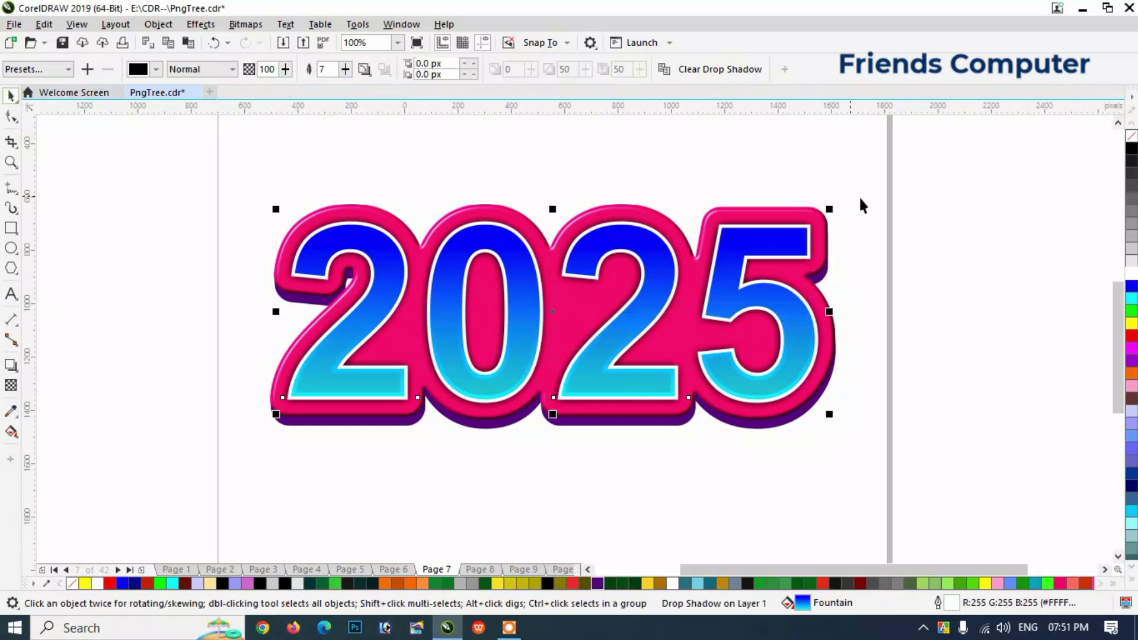
click(979, 216)
Move the spare 2025 outline curve up onto the lettering and nudge it into alignment
scroll(471, 205, down, 1)
drag(513, 383, 501, 274)
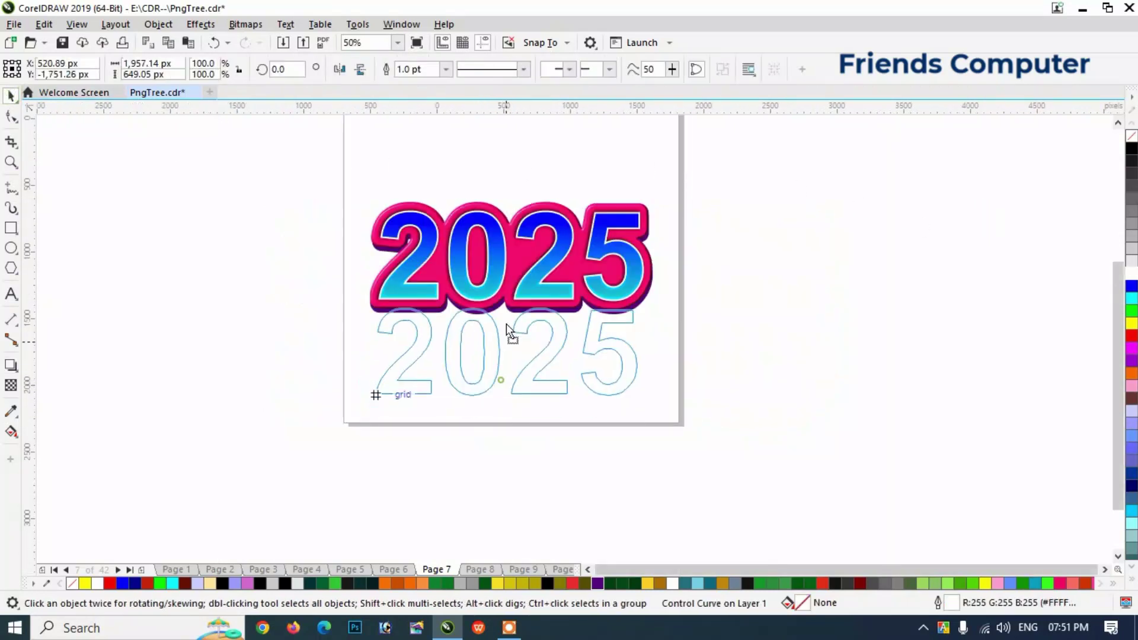
scroll(479, 236, up, 1)
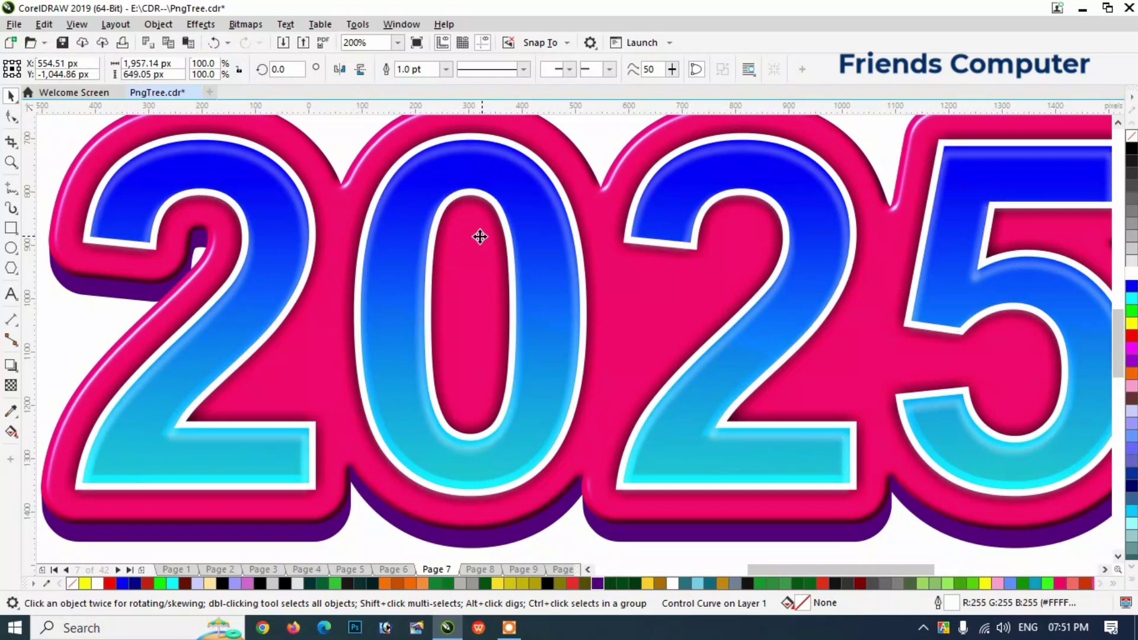
key(Up)
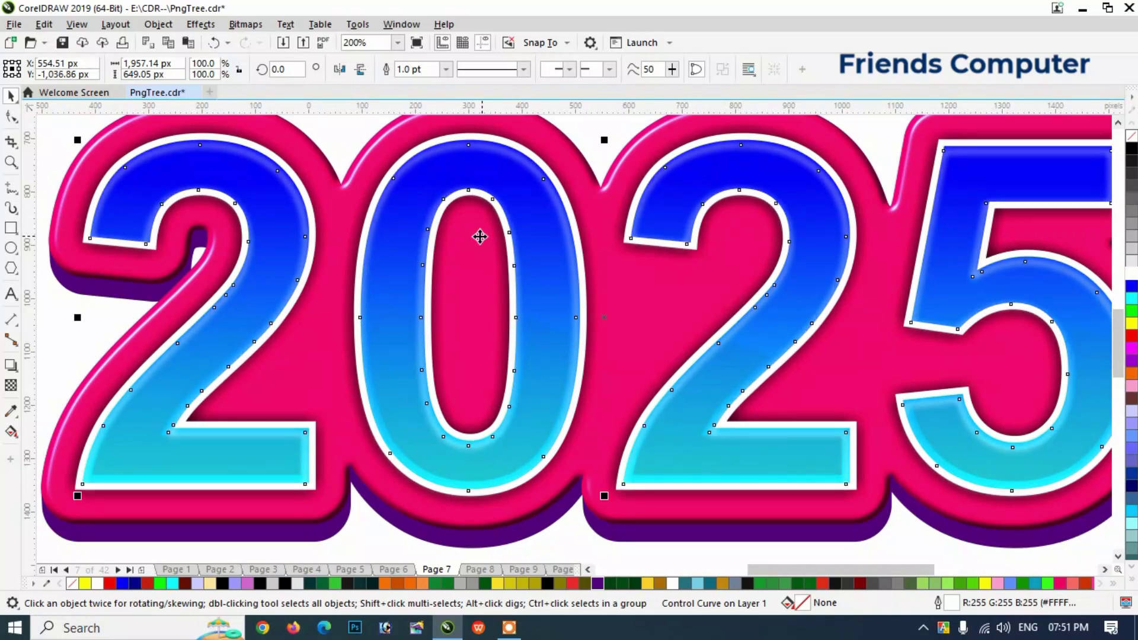
scroll(485, 226, down, 2)
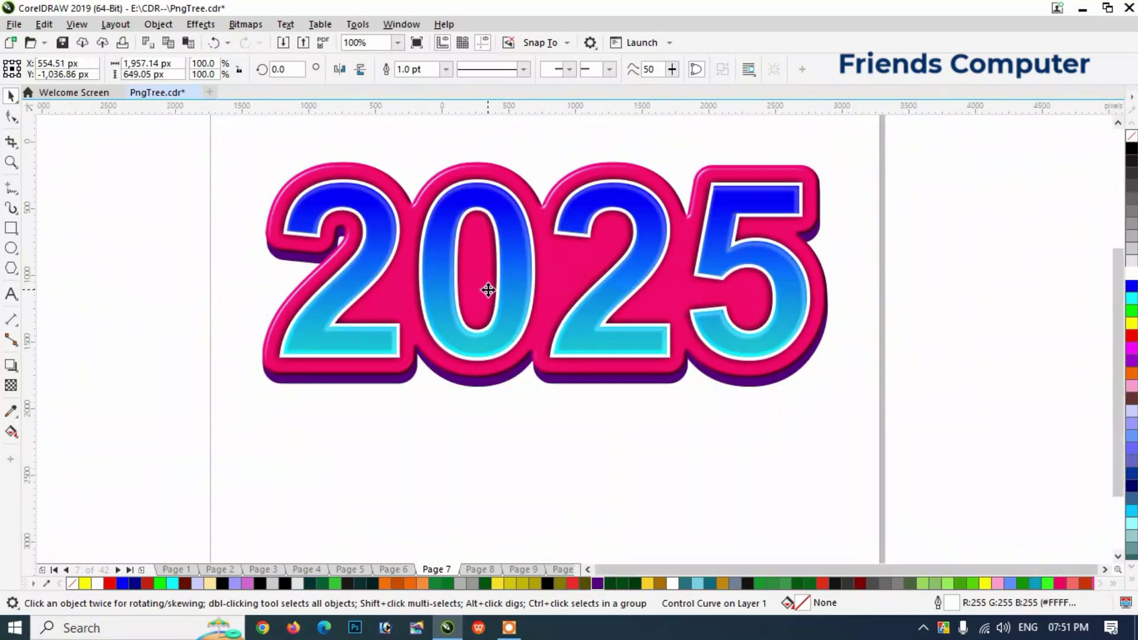
scroll(486, 290, down, 2)
click(498, 394)
scroll(422, 359, down, 1)
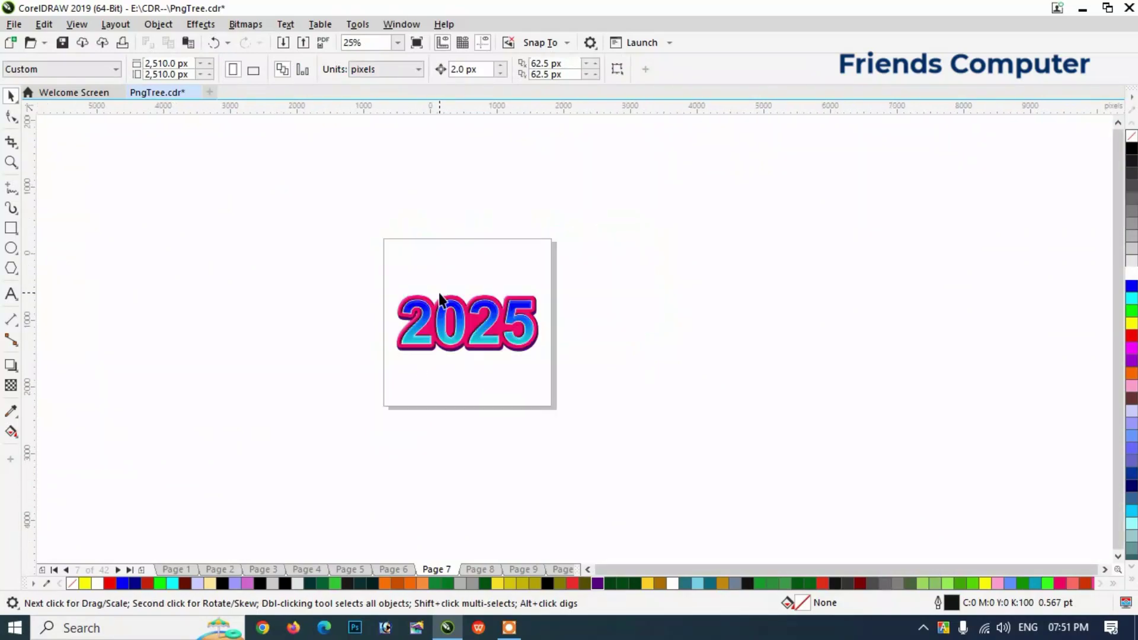
scroll(439, 294, up, 1)
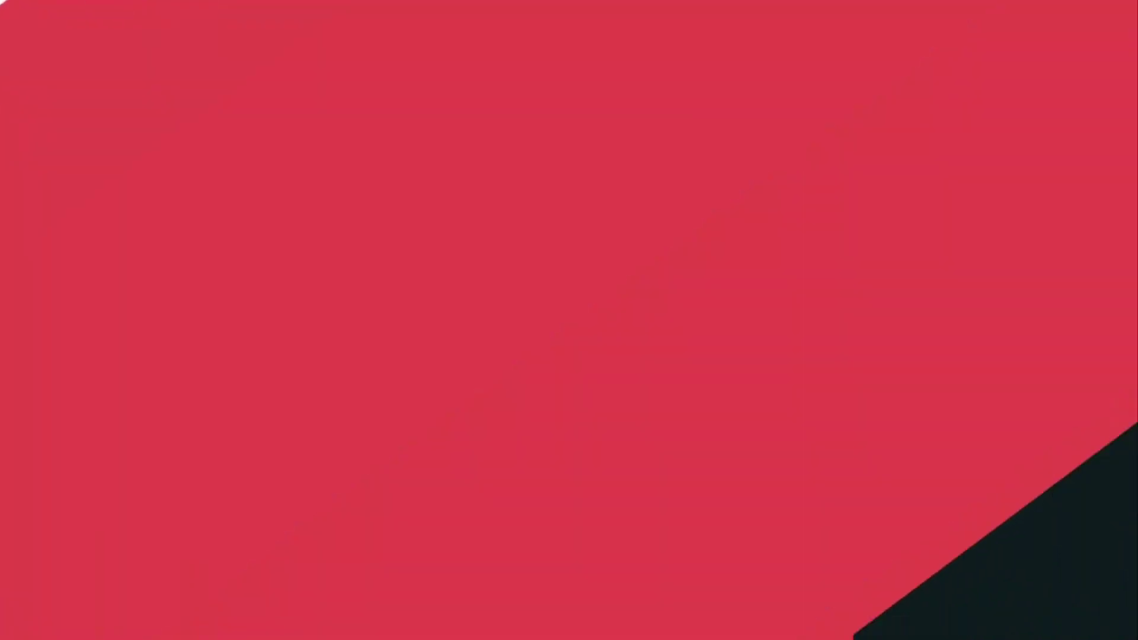